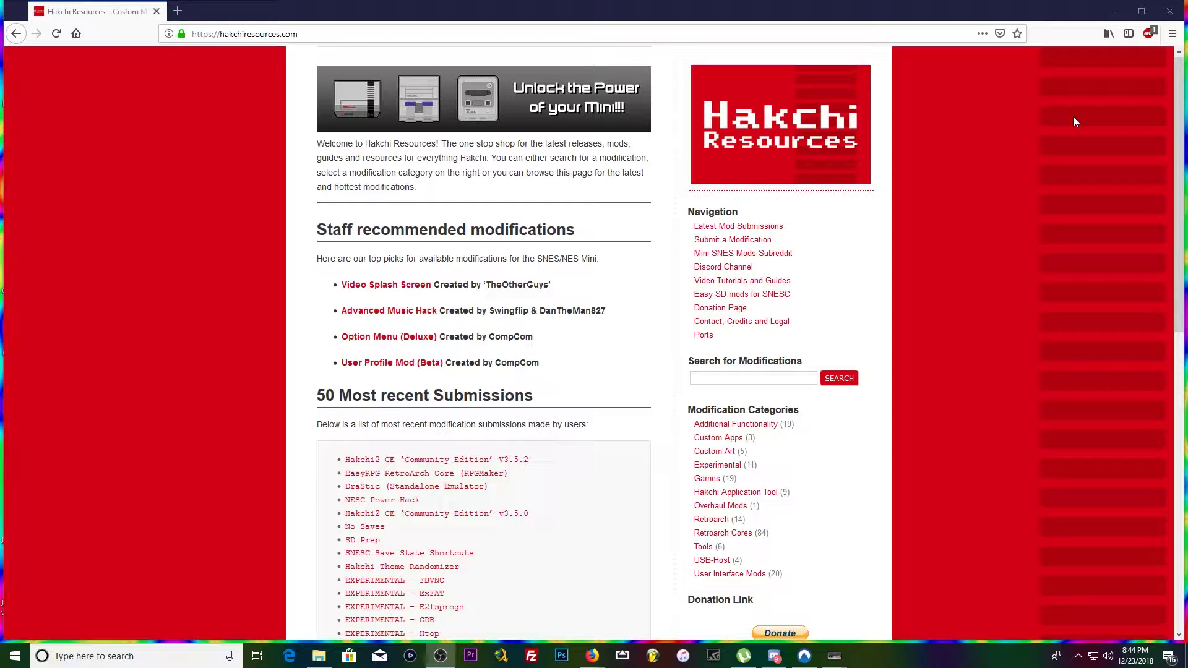
# Step: Open the Hakchi2 CE 'Community Edition' V3.5.2 post on Hakchi Resources in Firefox
pyautogui.scroll(-6, 619, 319)
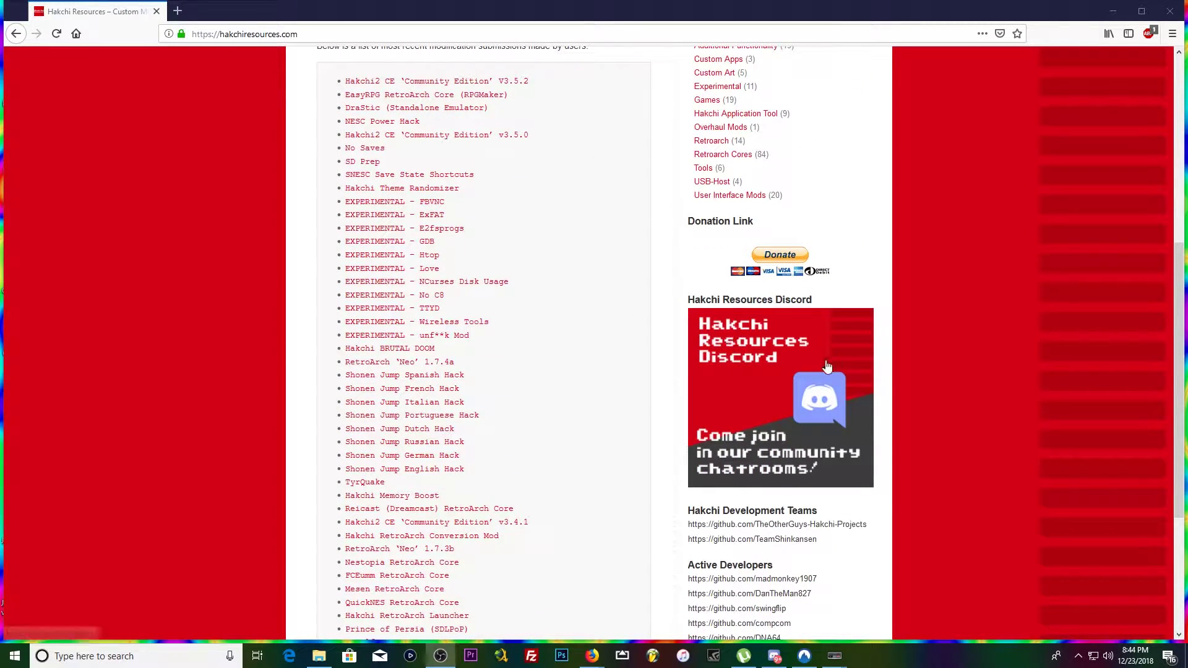
pyautogui.scroll(-4, 768, 342)
pyautogui.scroll(2, 495, 484)
pyautogui.scroll(3, 495, 484)
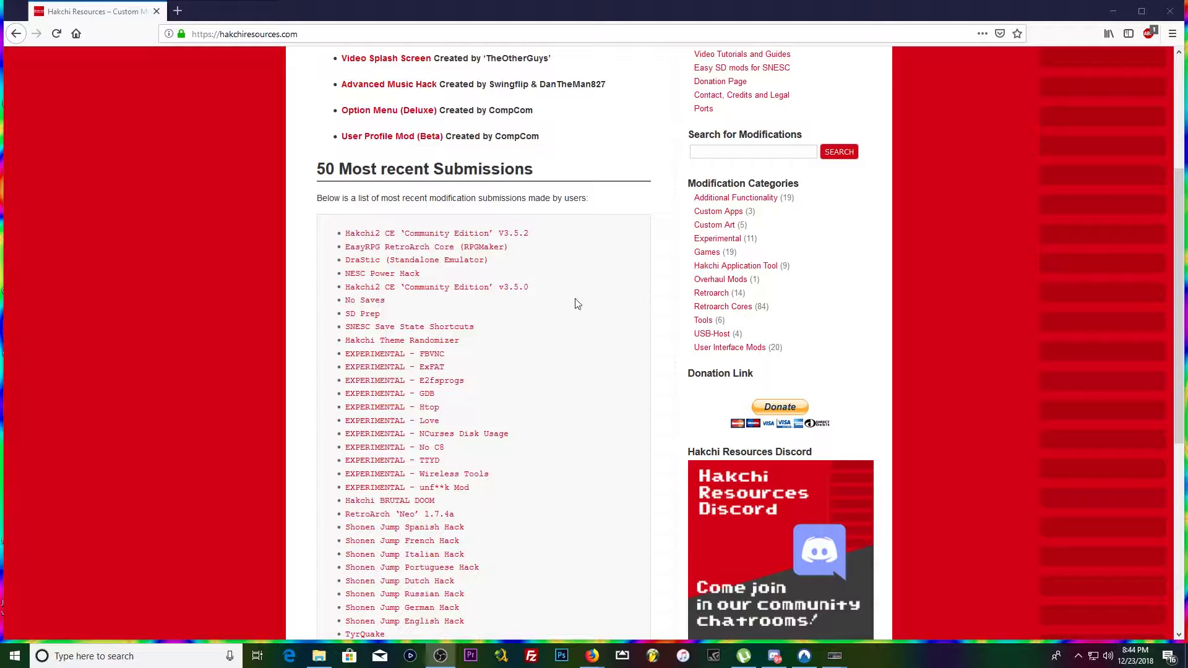
pyautogui.scroll(-5, 559, 329)
pyautogui.scroll(6, 558, 328)
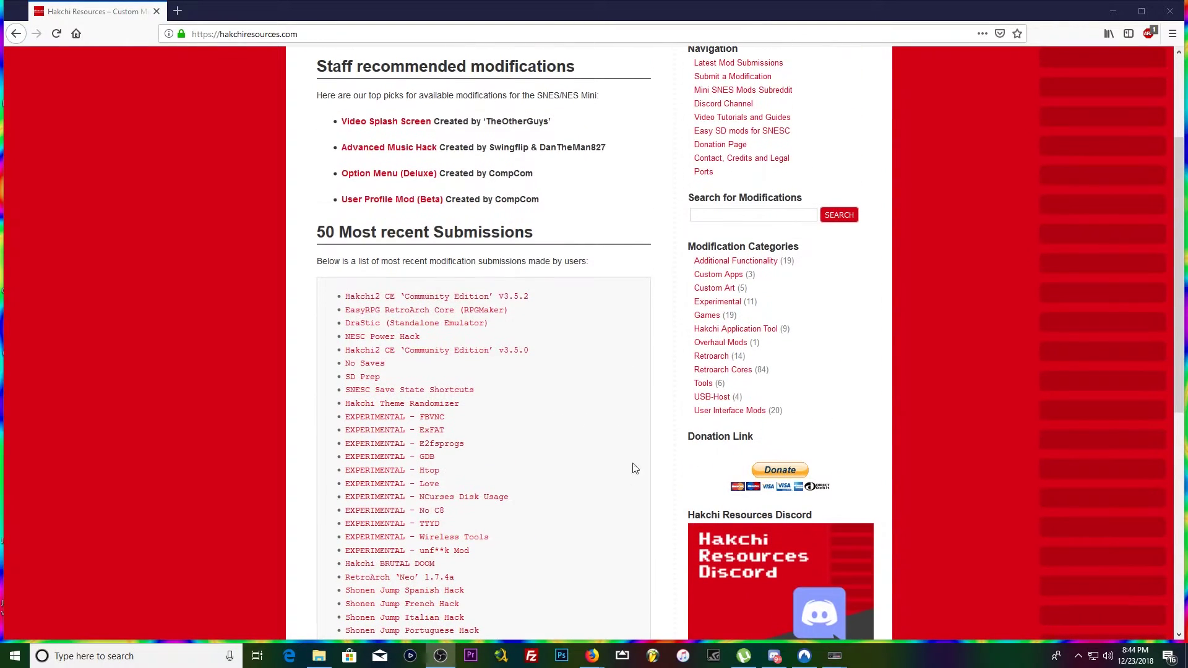
pyautogui.scroll(3, 559, 476)
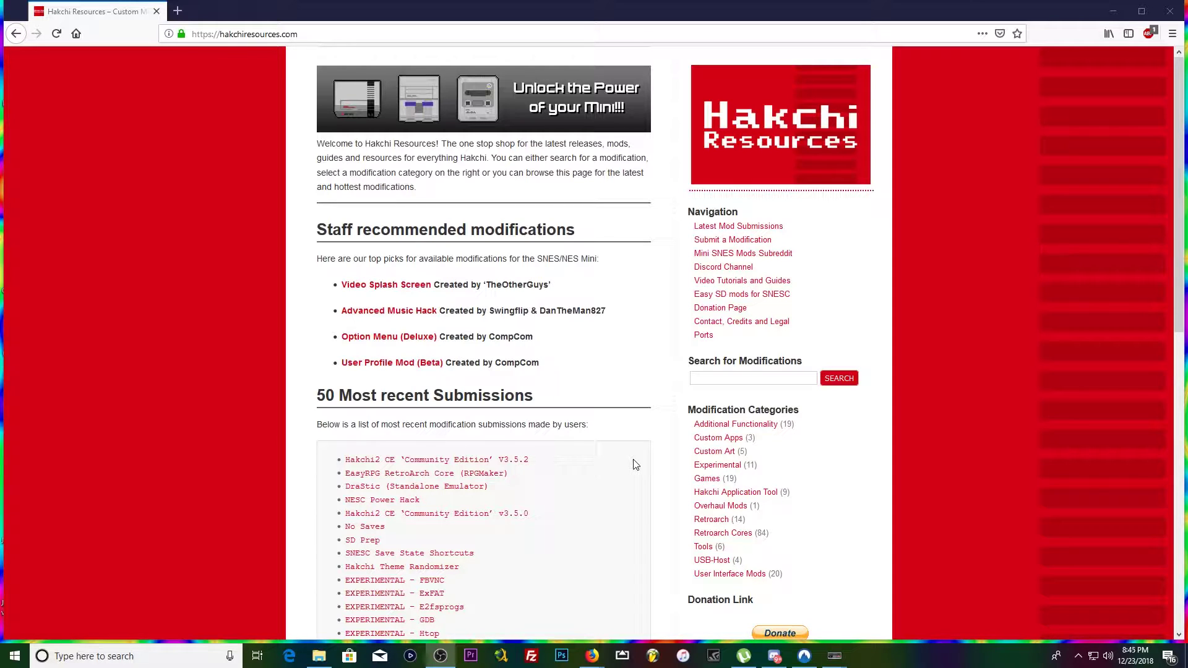
pyautogui.scroll(-4, 619, 427)
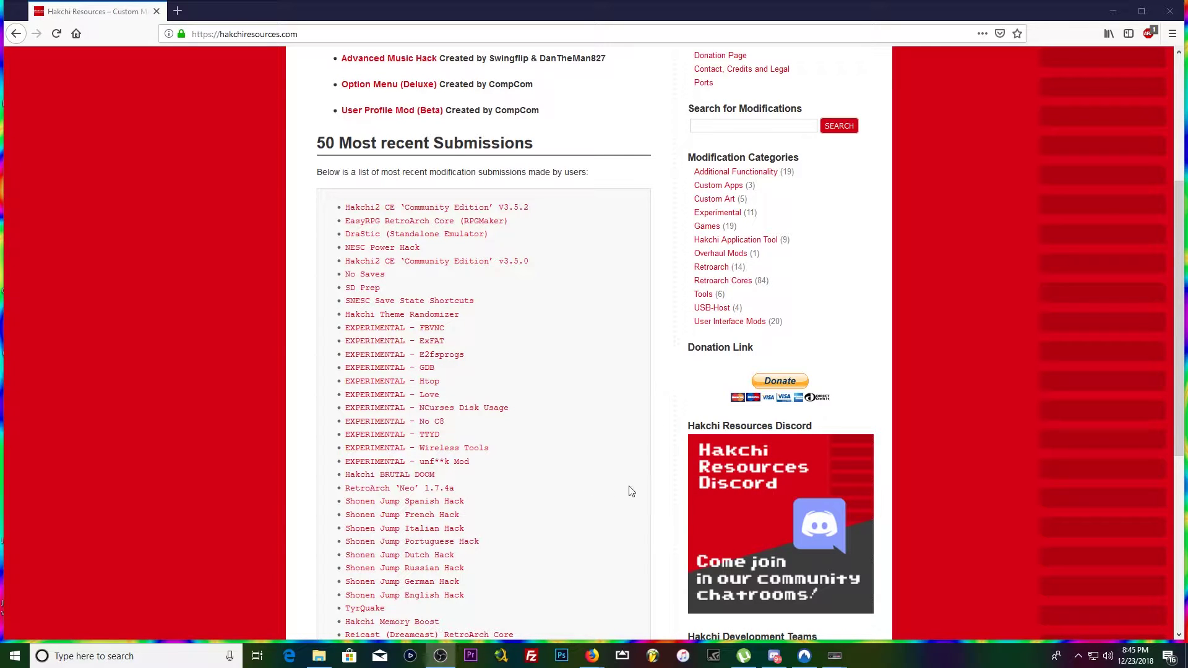
pyautogui.scroll(4, 643, 496)
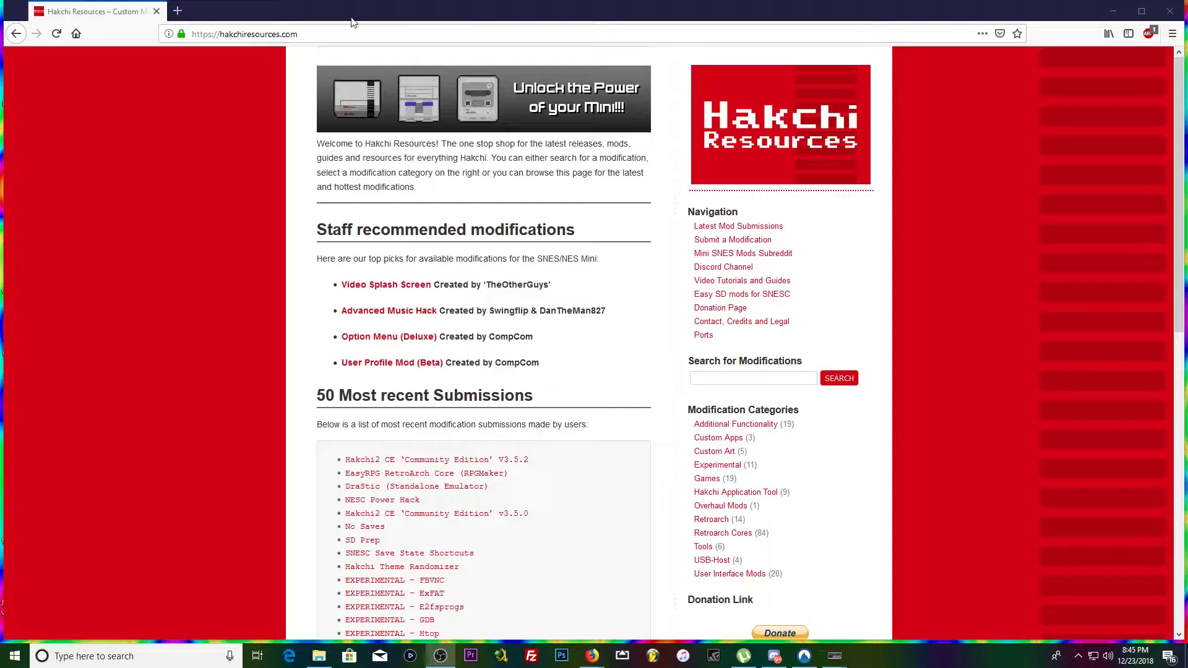
pyautogui.click(177, 36)
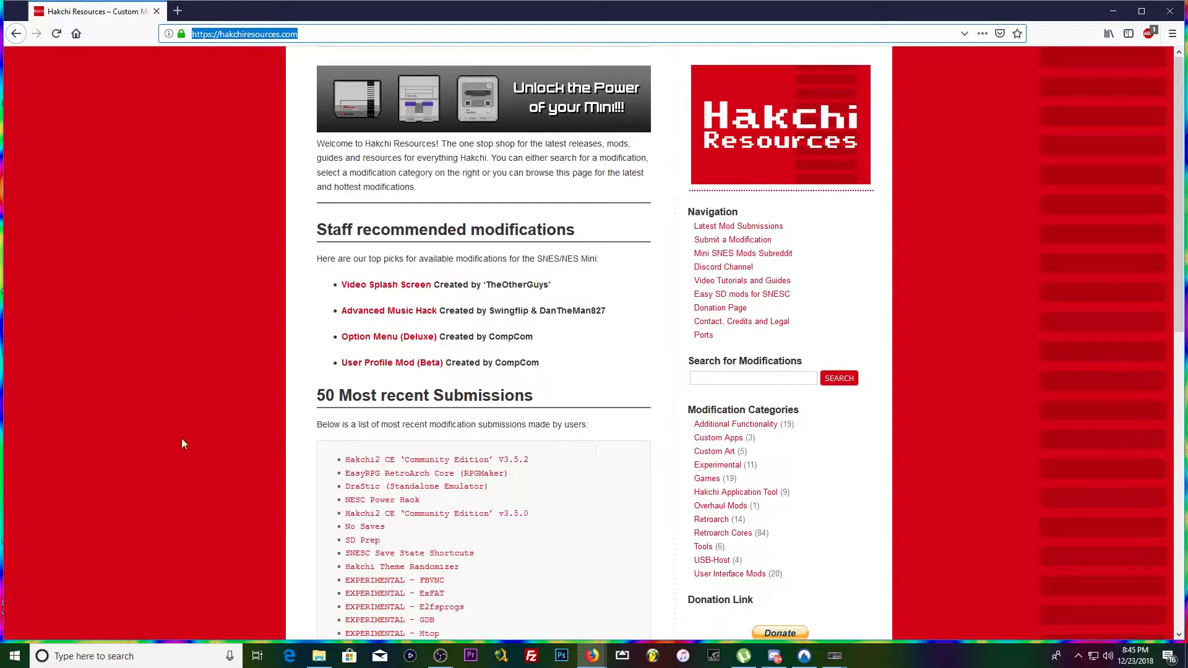
pyautogui.scroll(-2, 232, 453)
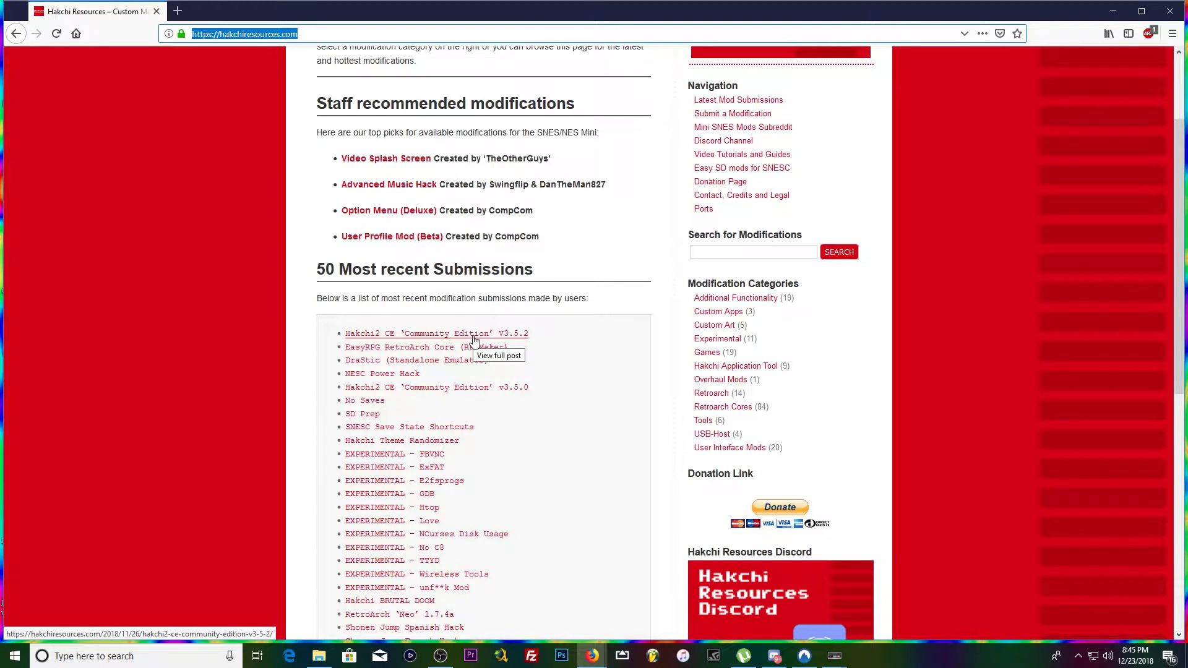
pyautogui.click(522, 337)
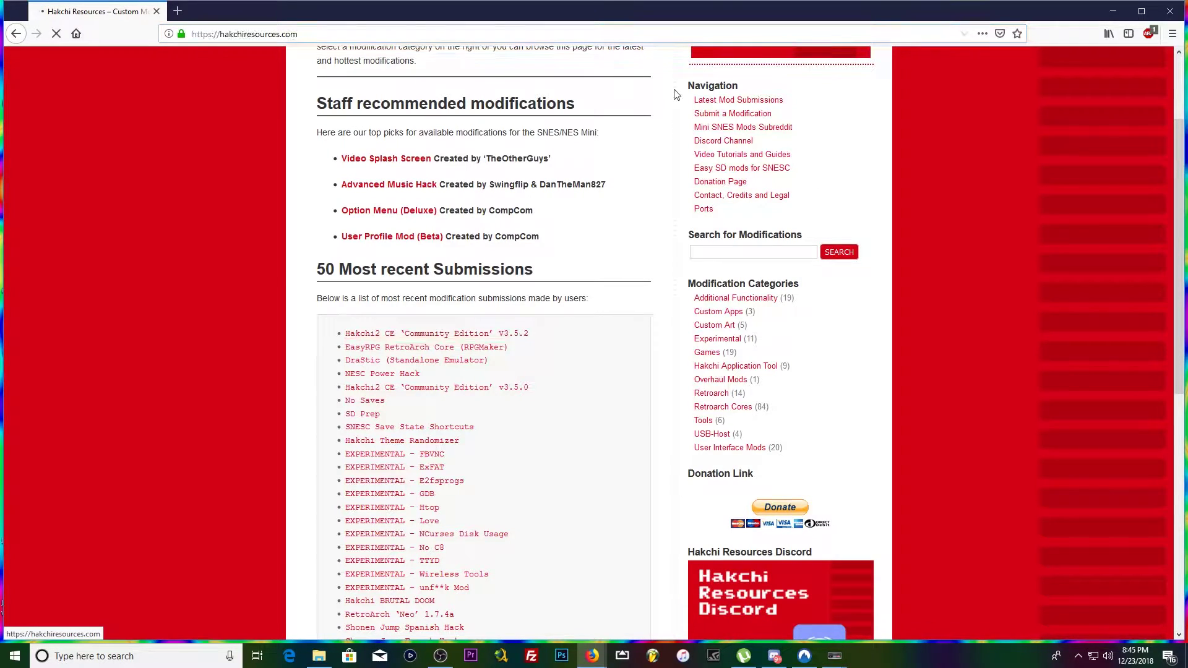
# Step: Download the V3.5.2 release zip, hakchi2-ce-3.5.2-debug.zip, from the post
pyautogui.scroll(-1, 724, 381)
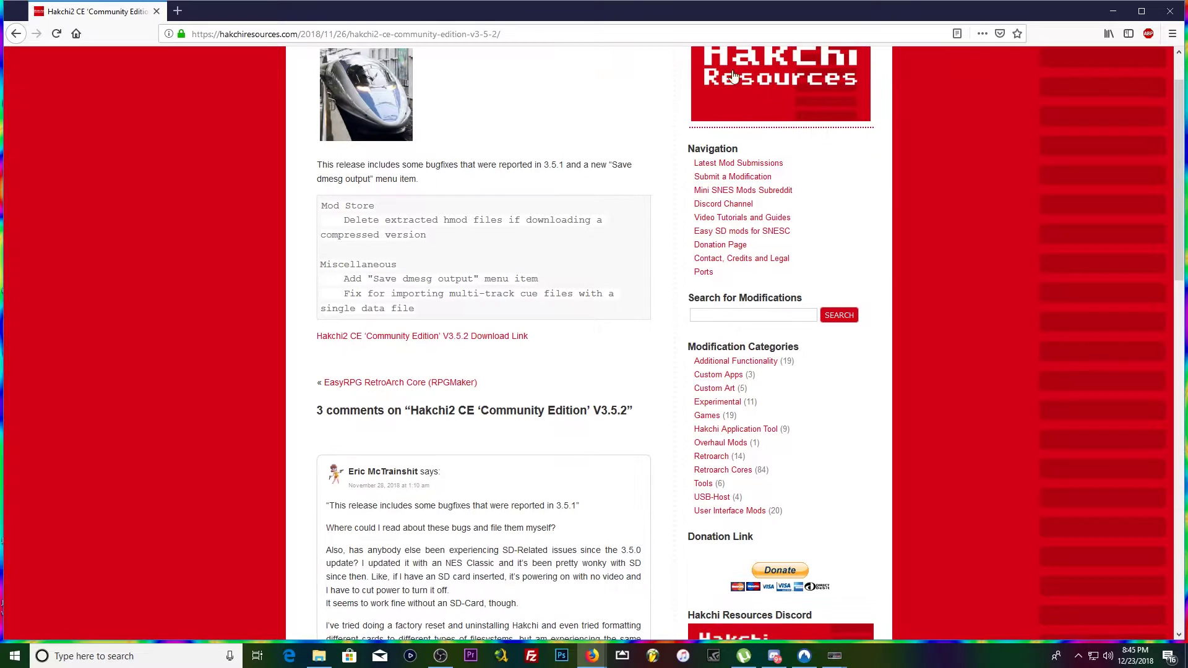
pyautogui.scroll(1, 504, 452)
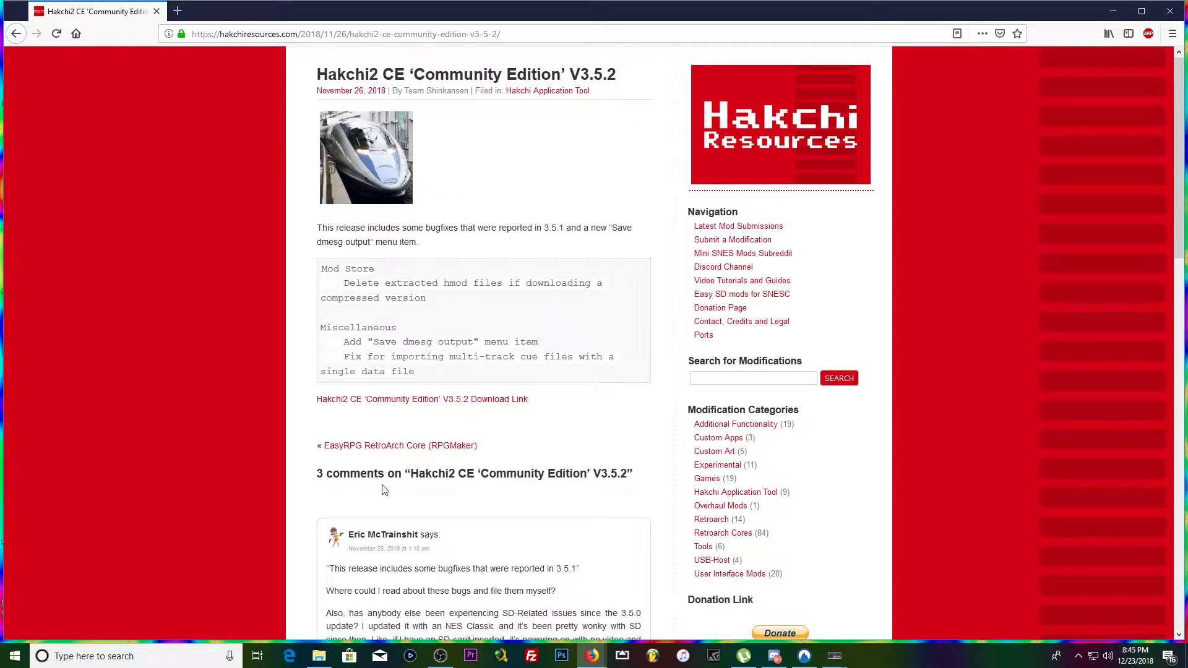
pyautogui.click(417, 401)
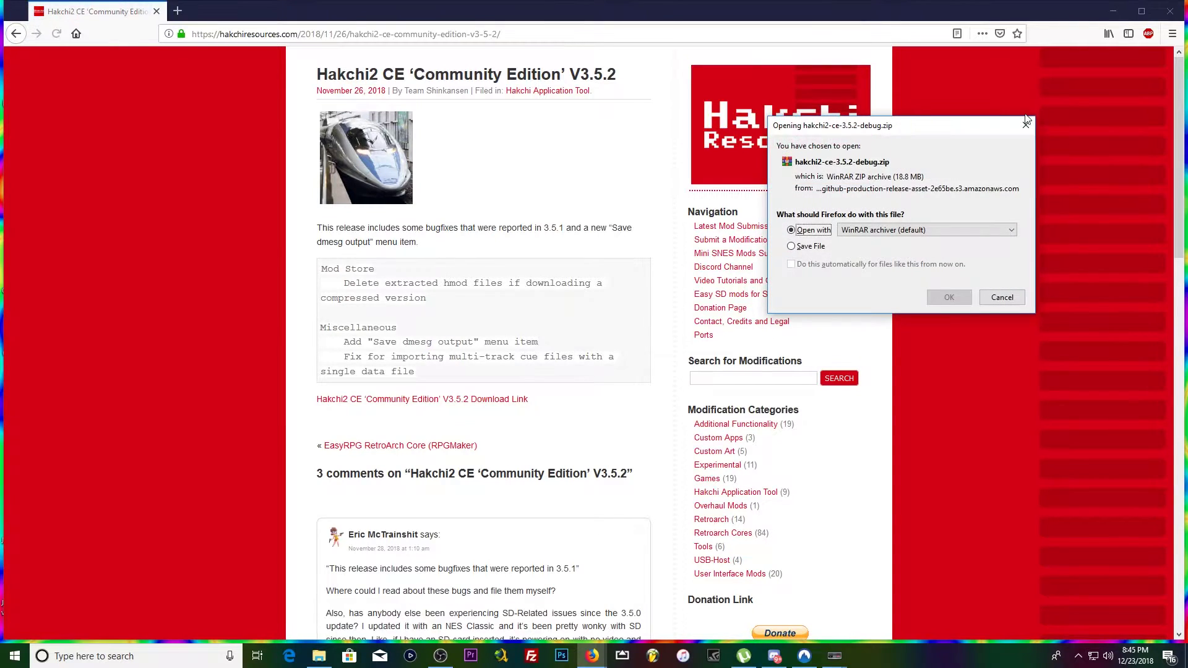
# Step: Open hakchi2-ce-3.5.2-debug.zip in WinRAR and select all its entries
pyautogui.click(965, 297)
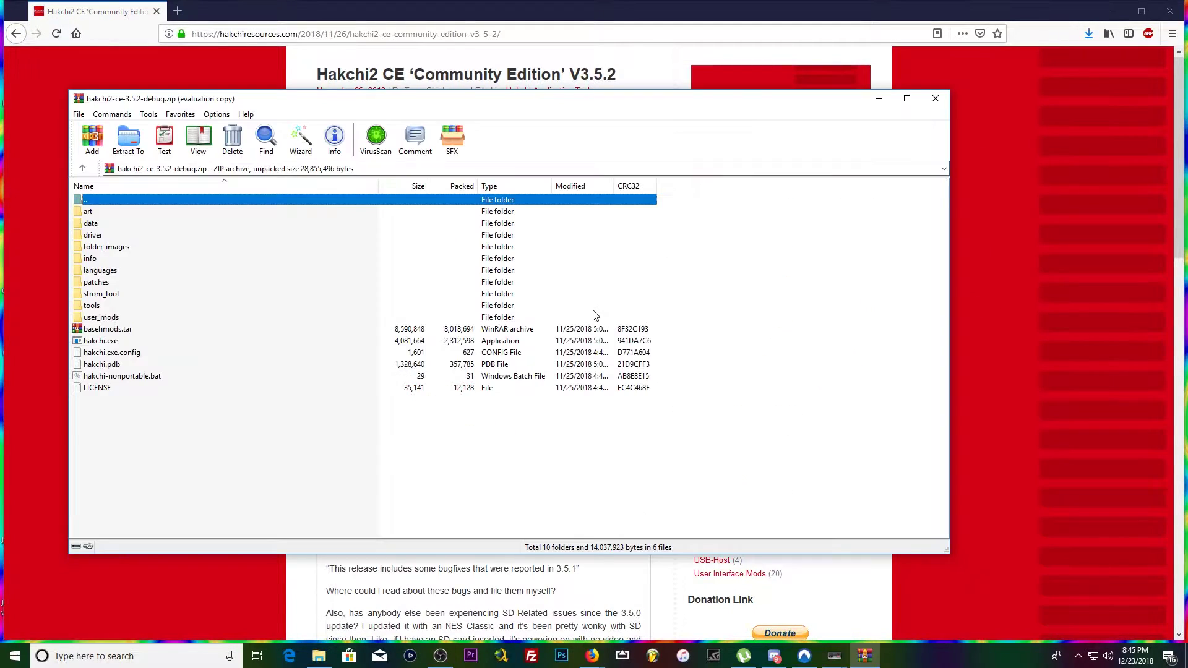
pyautogui.click(103, 212)
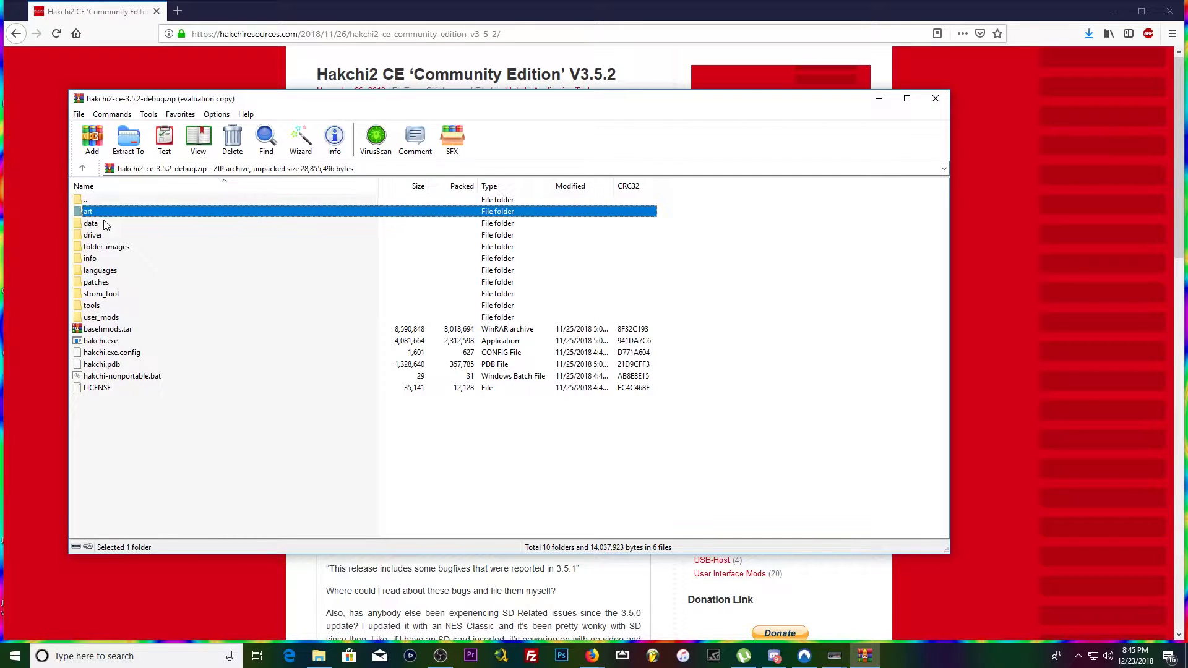
pyautogui.keyDown('shift'); pyautogui.click(105, 388); pyautogui.keyUp('shift')
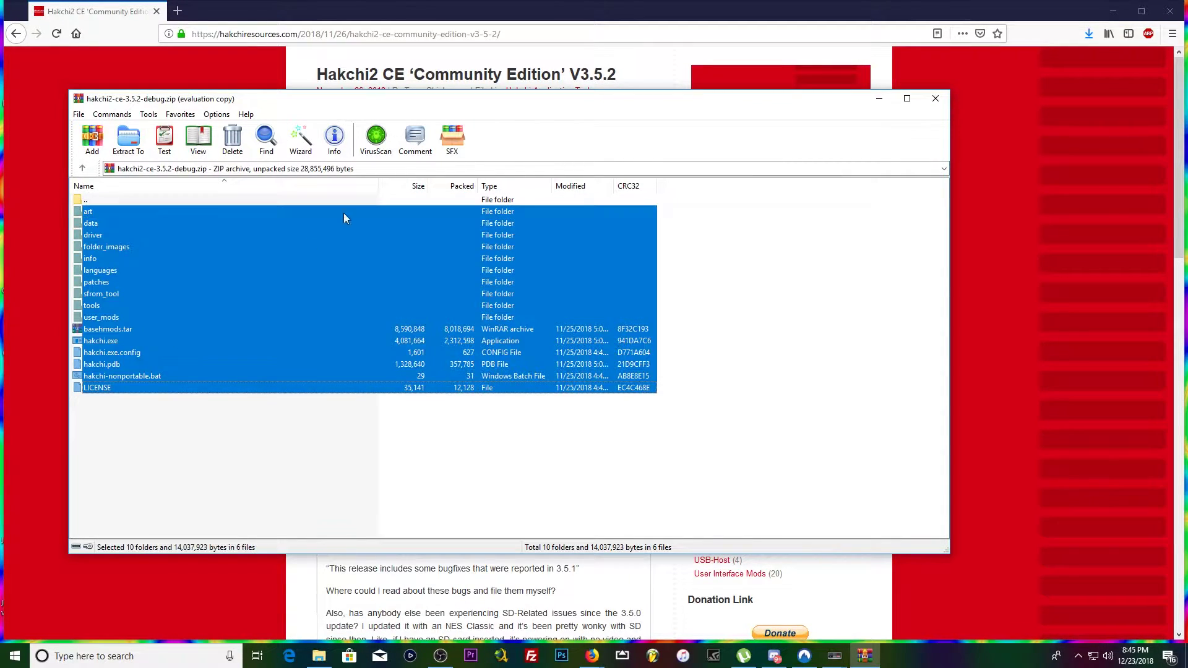
# Step: Create a new empty folder on the desktop named 'hakchi'
pyautogui.click(1113, 11)
pyautogui.moveTo(755, 101); pyautogui.dragTo(910, 264)
pyautogui.click(369, 143)
pyautogui.rightClick(369, 143)
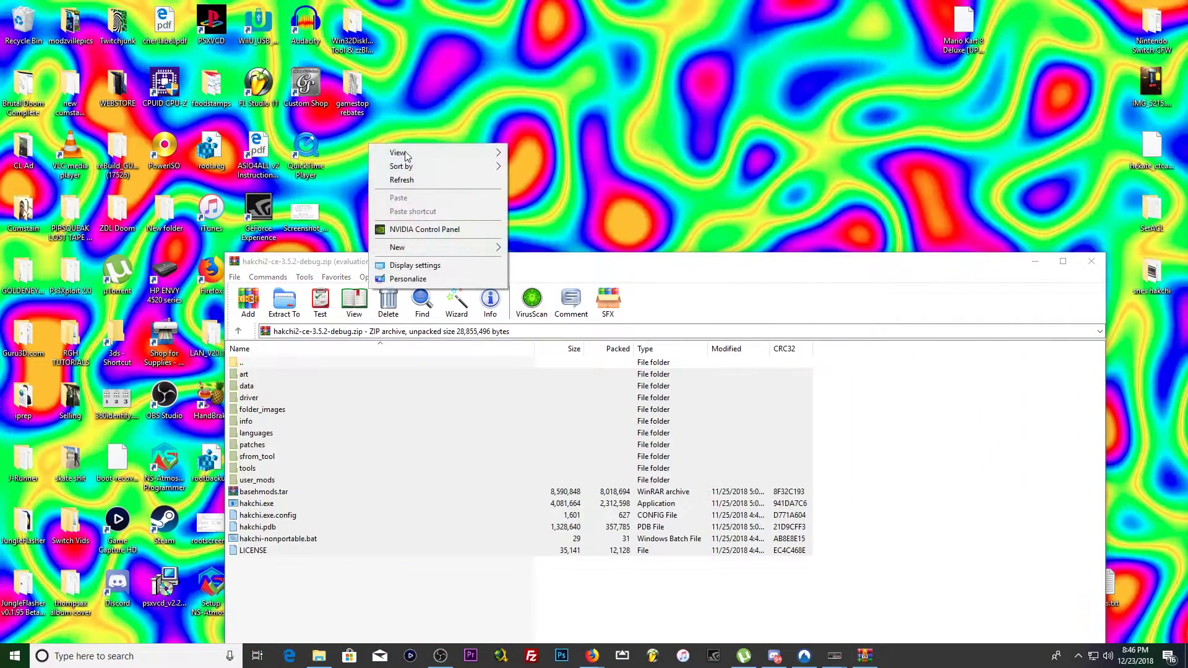
pyautogui.moveTo(430, 250)
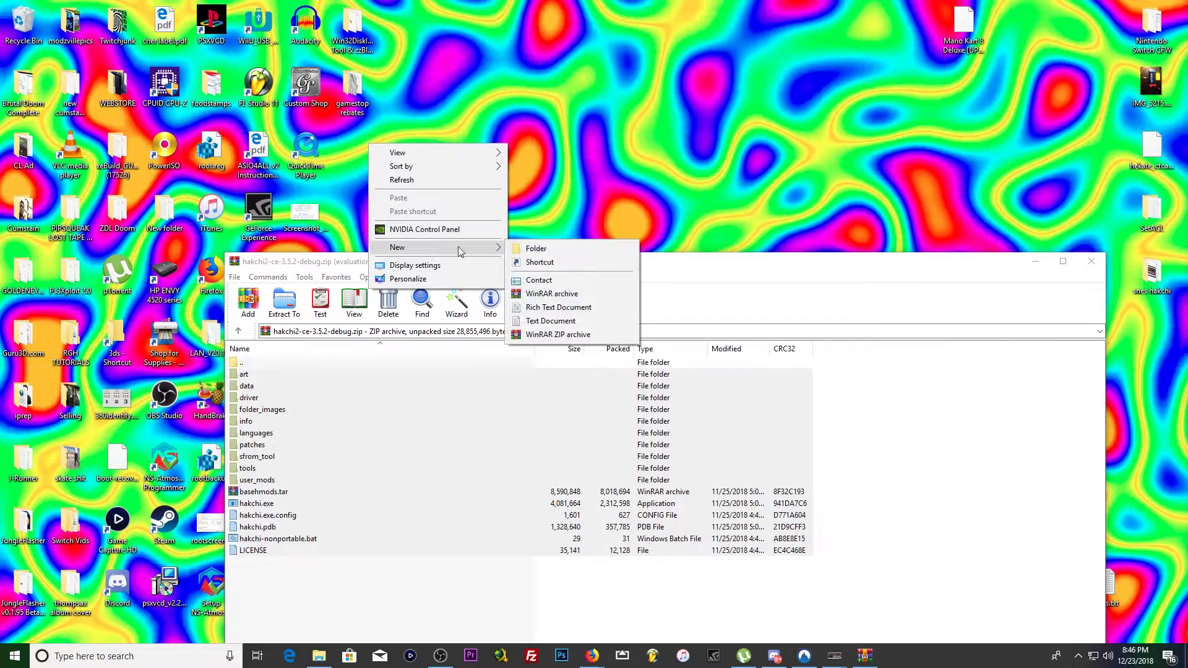
pyautogui.click(570, 250)
pyautogui.write('ha')
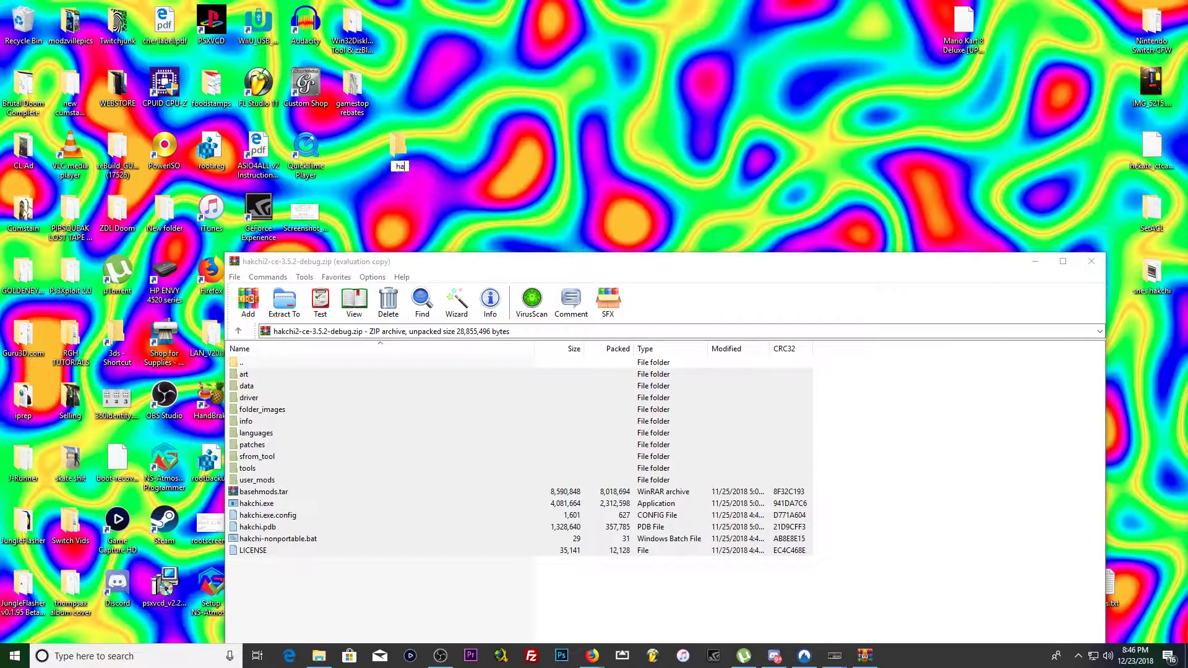
pyautogui.write('cchi')
pyautogui.press('Return')
# Step: Open the hakchi folder and drag every WinRAR archive entry into it
pyautogui.doubleClick(402, 151)
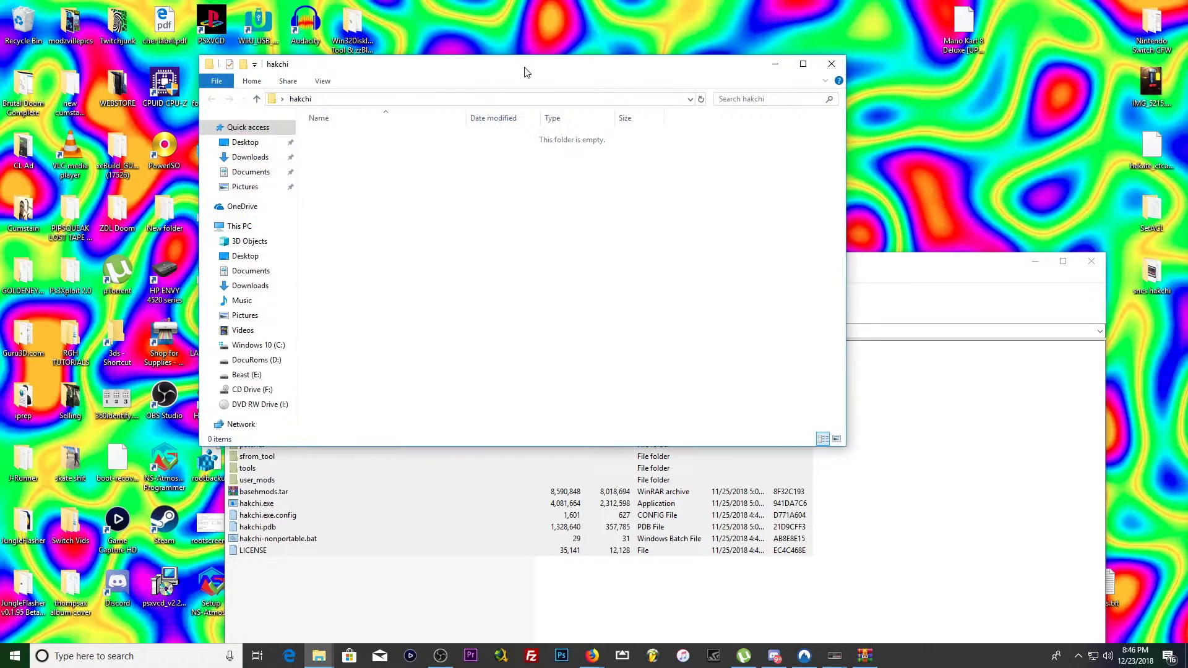
pyautogui.moveTo(514, 21); pyautogui.dragTo(679, 24)
pyautogui.click(290, 268)
pyautogui.hotkey('ctrl', 'a')
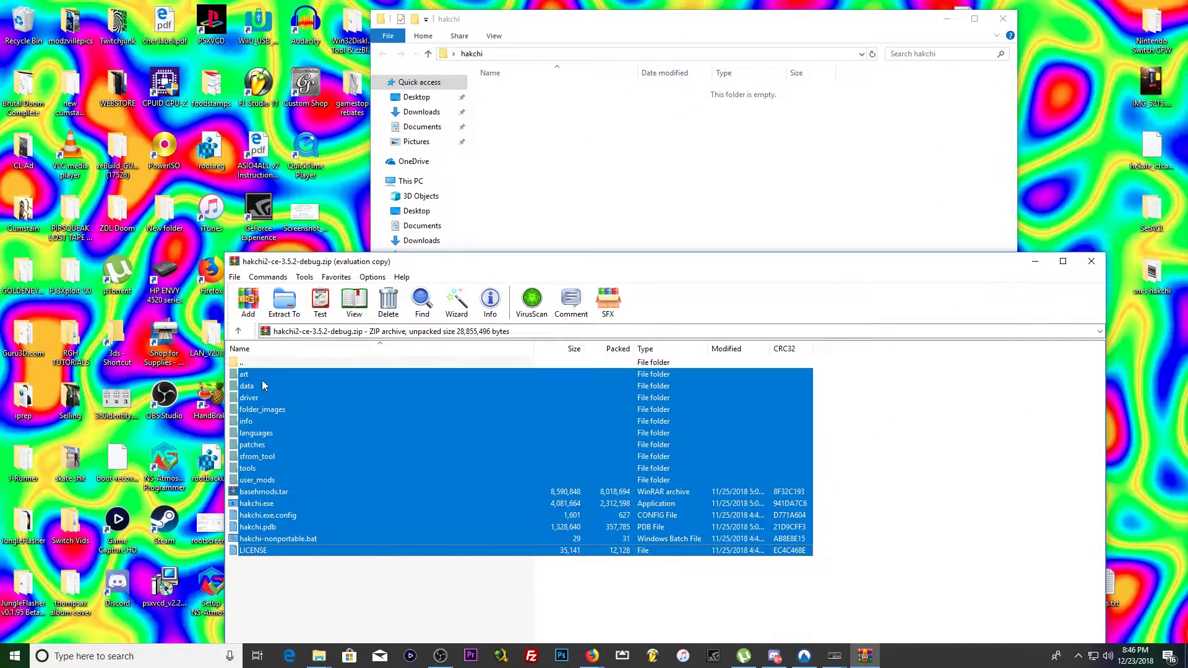
pyautogui.moveTo(259, 391); pyautogui.dragTo(565, 161)
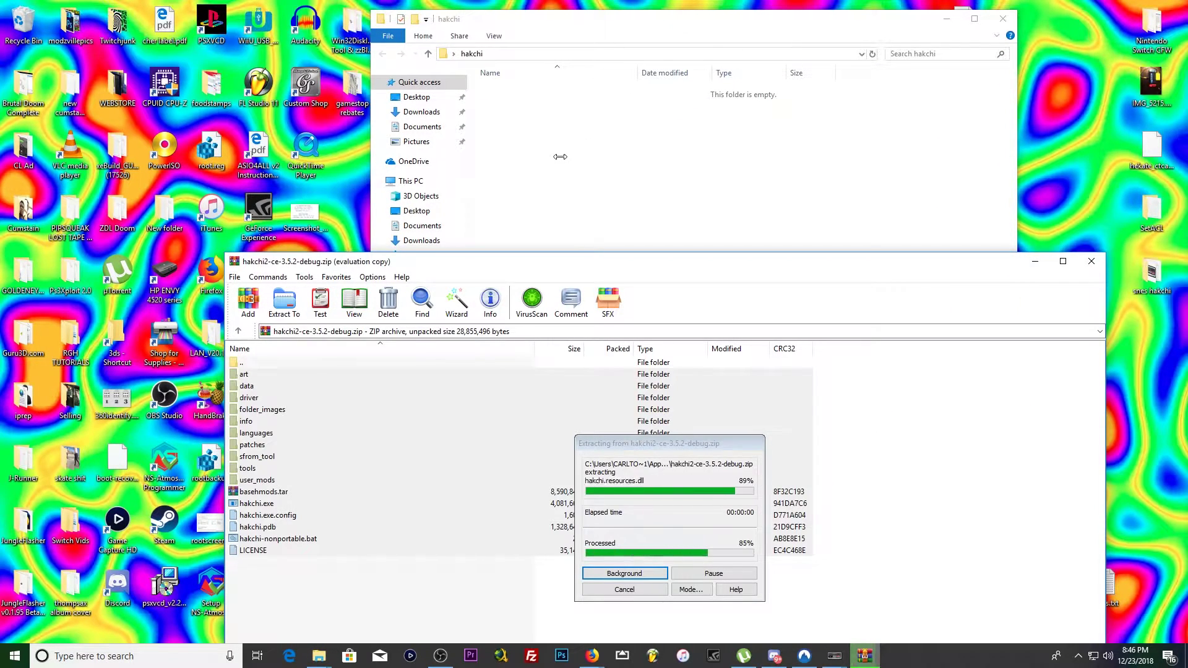
# Step: Minimize WinRAR and select hakchi.exe among the extracted files
pyautogui.click(345, 265)
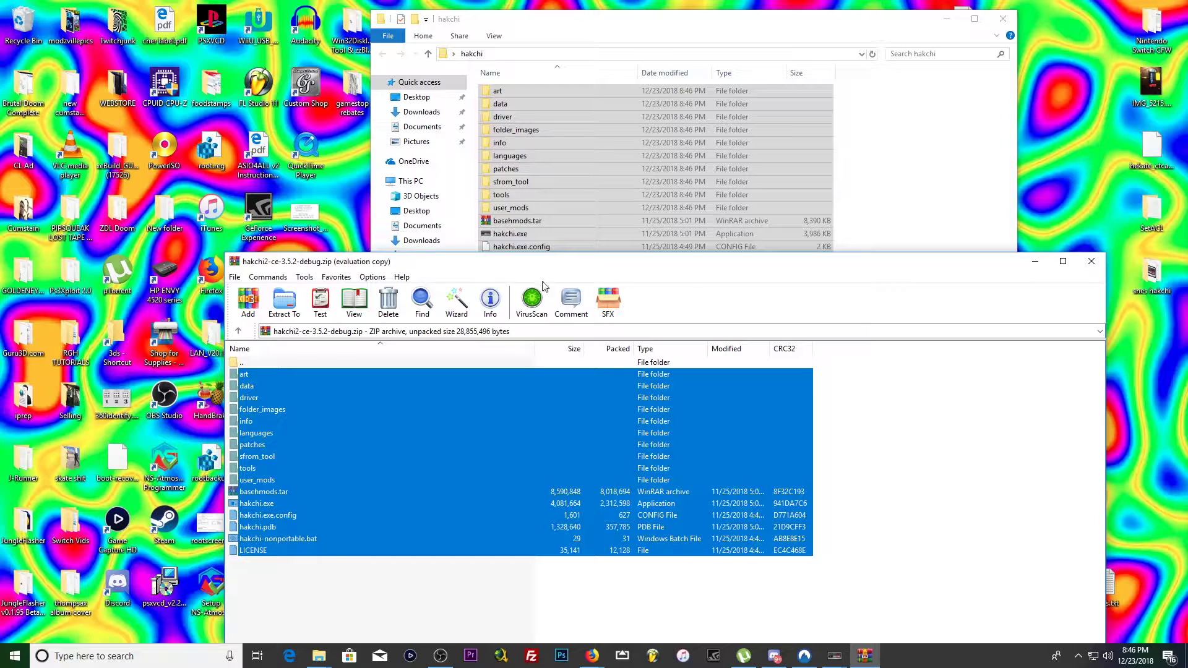
pyautogui.click(1035, 260)
pyautogui.click(724, 373)
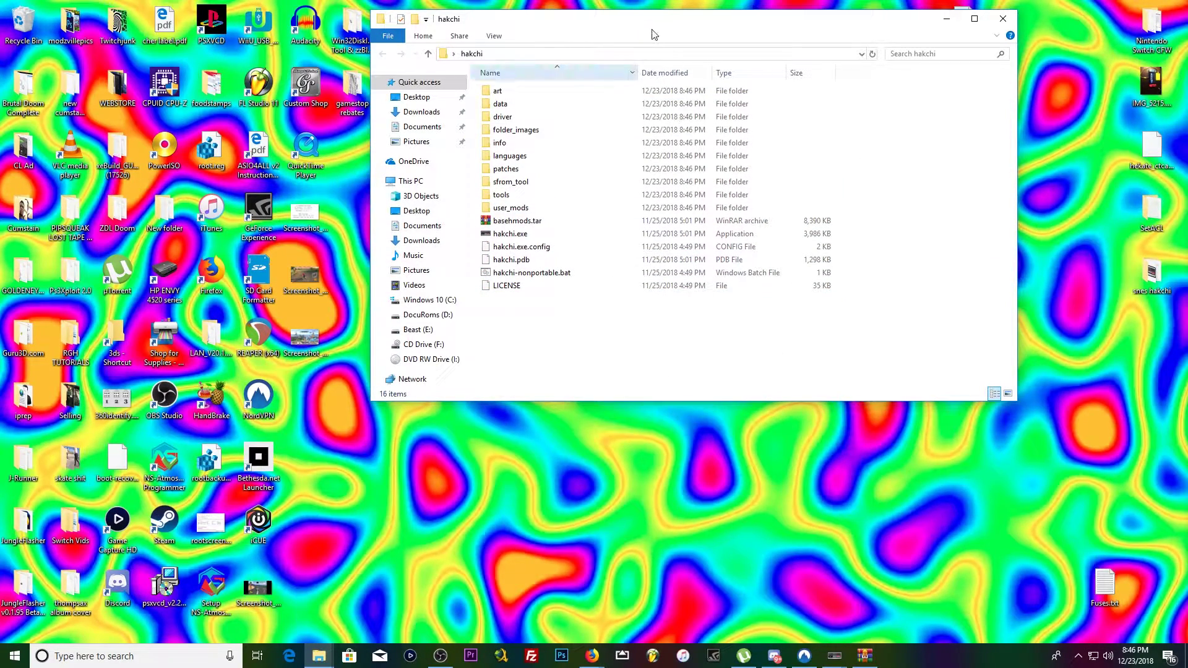
pyautogui.moveTo(654, 20); pyautogui.dragTo(520, 143)
pyautogui.click(385, 358)
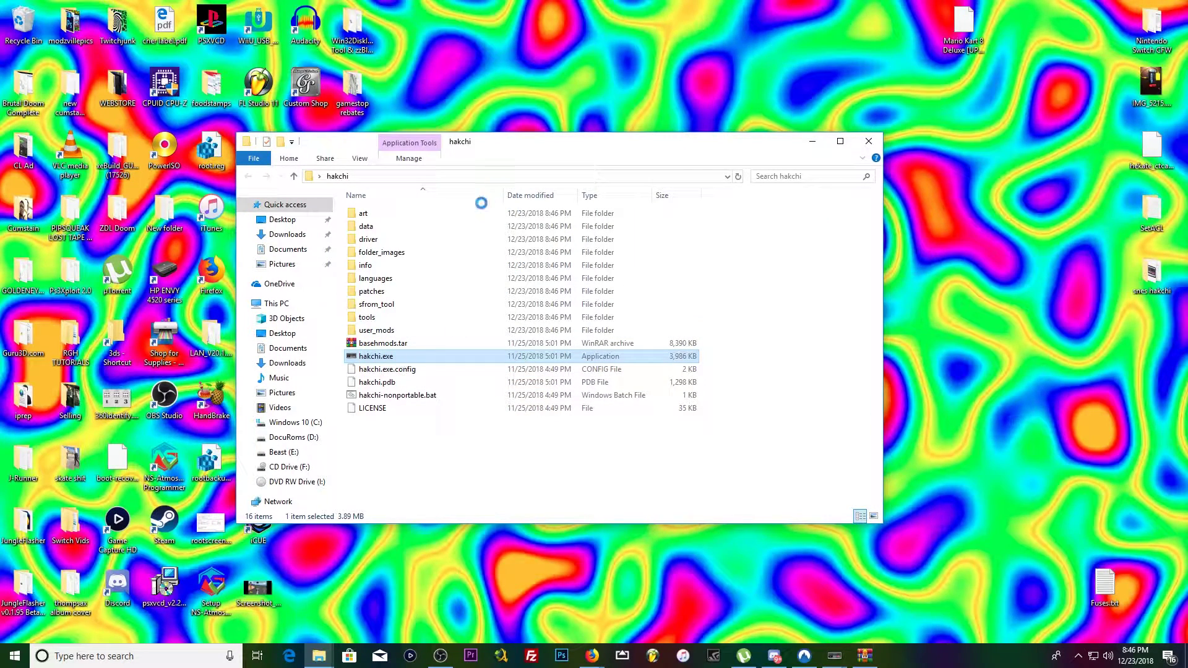
# Step: Run hakchi.exe as administrator so hakchi CE v3.5.2 opens on the Super NES (USA) games
pyautogui.rightClick(426, 355)
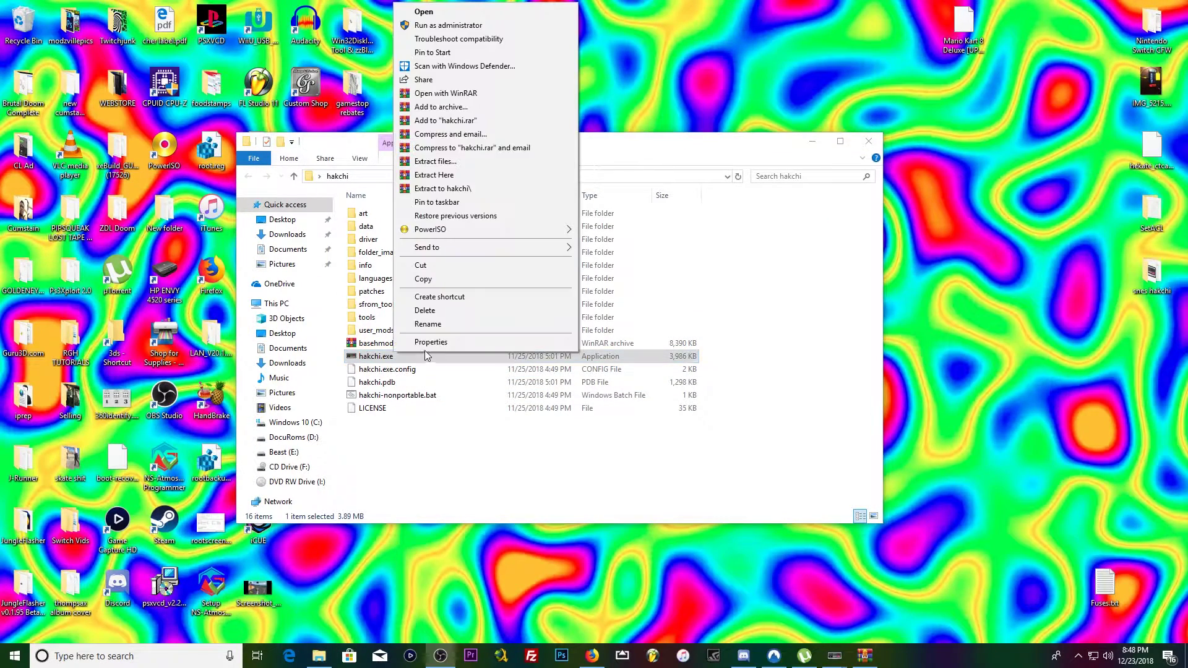
pyautogui.click(443, 25)
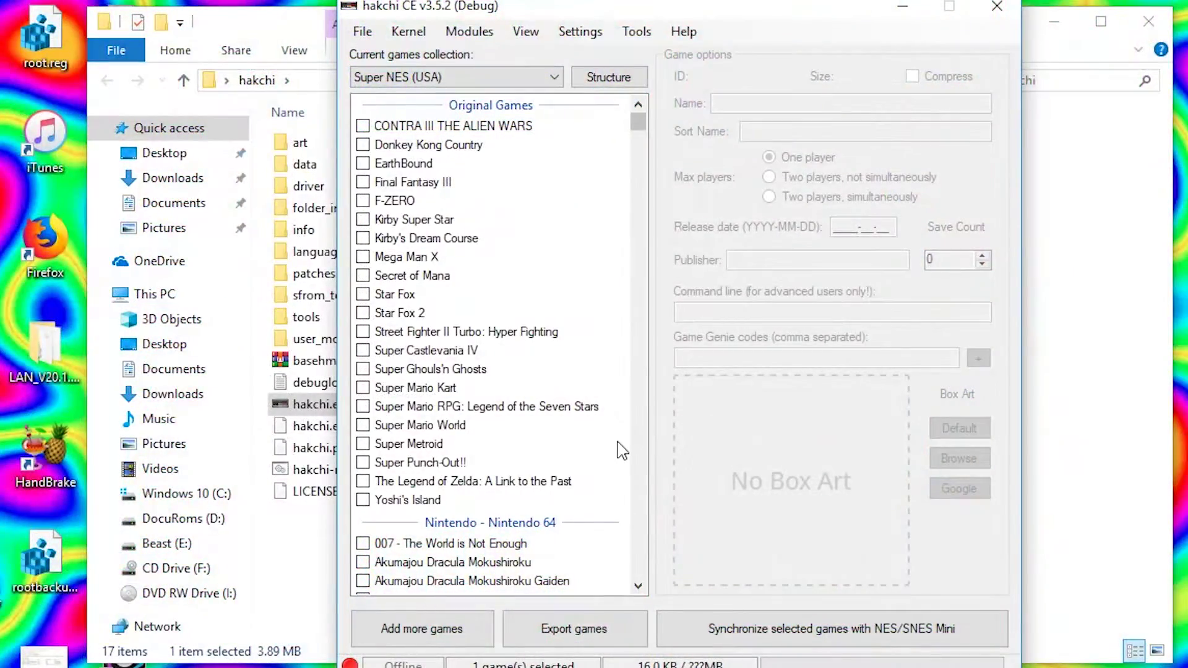
pyautogui.scroll(-5, 501, 393)
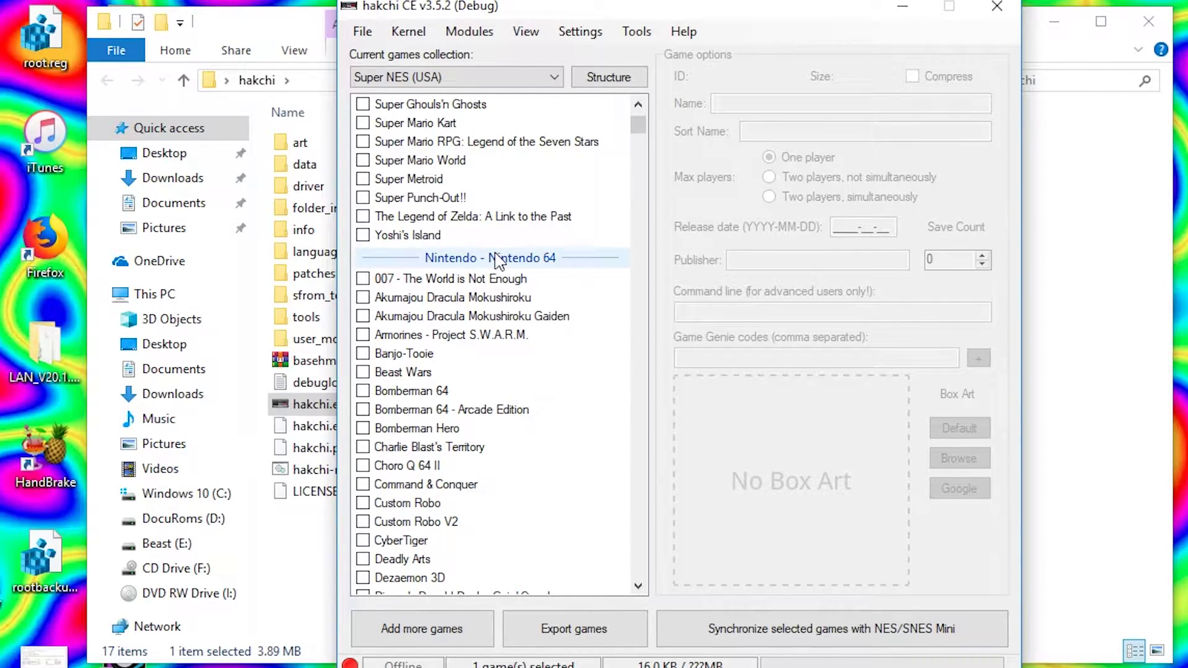
pyautogui.scroll(-12, 539, 260)
pyautogui.moveTo(638, 137); pyautogui.dragTo(624, 69)
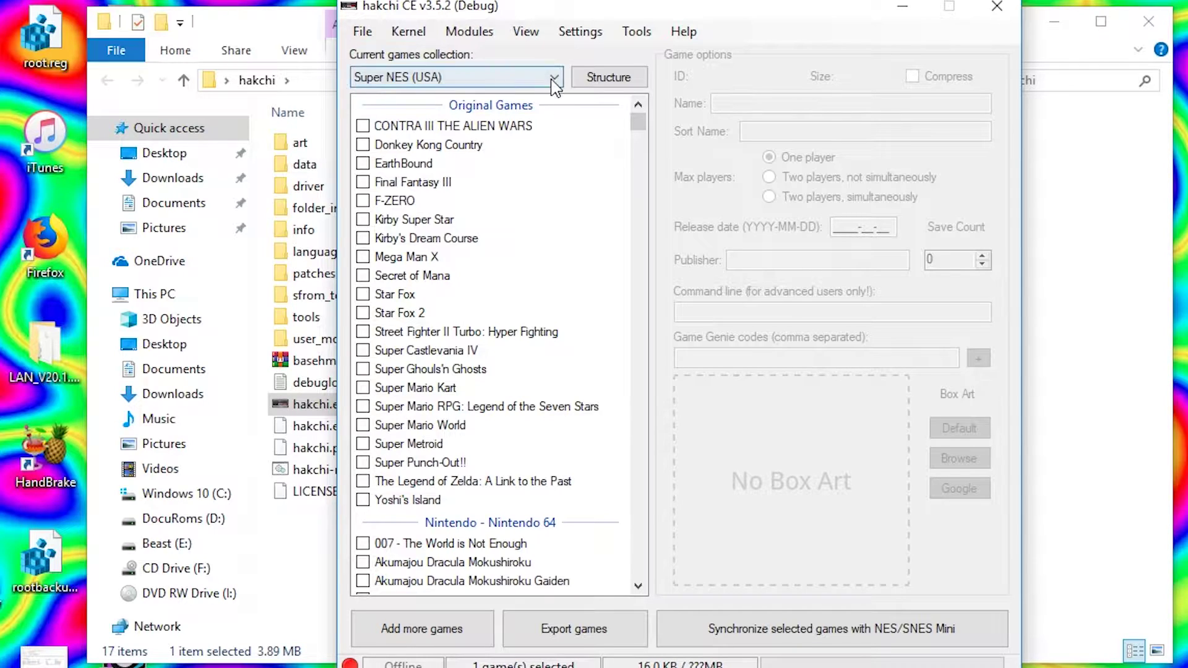
# Step: Keep Super NES (USA) as the collection and choose Kernel > Install / Repair
pyautogui.click(393, 77)
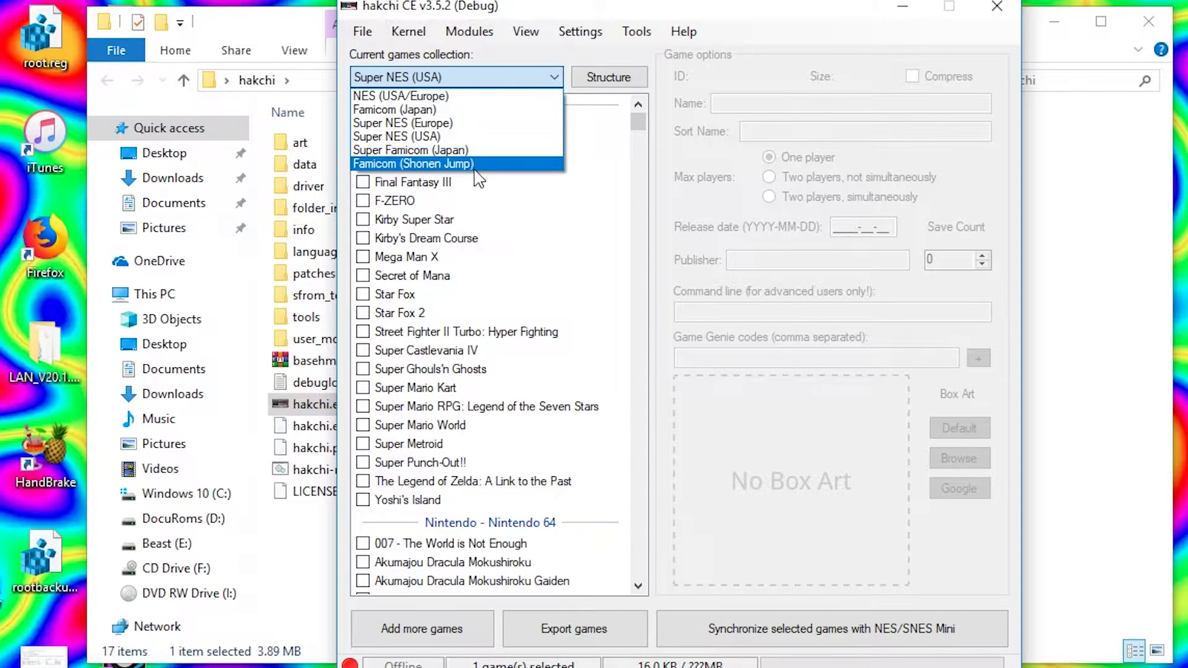
pyautogui.click(430, 136)
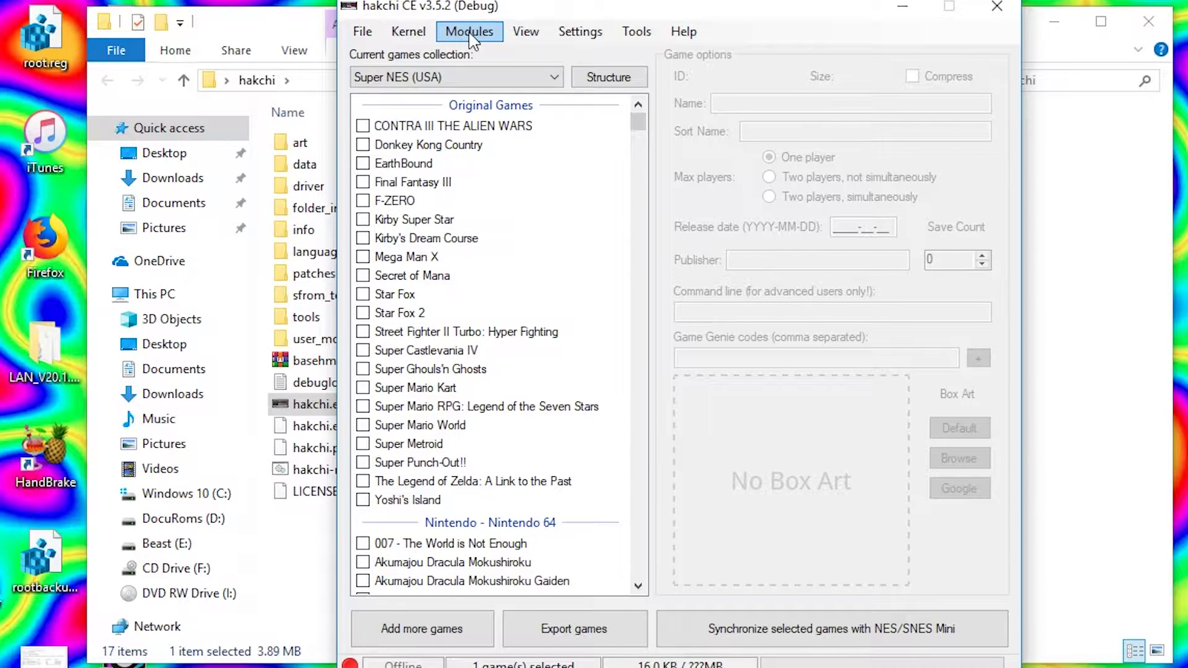
pyautogui.click(405, 32)
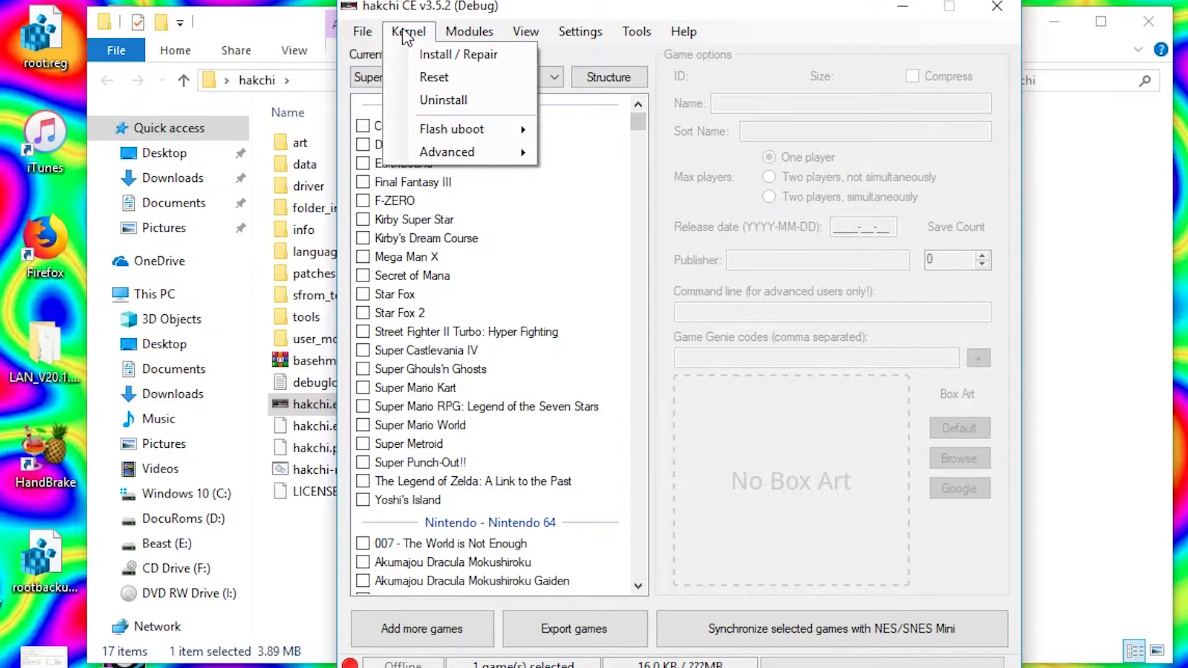
pyautogui.moveTo(470, 31)
pyautogui.moveTo(410, 32)
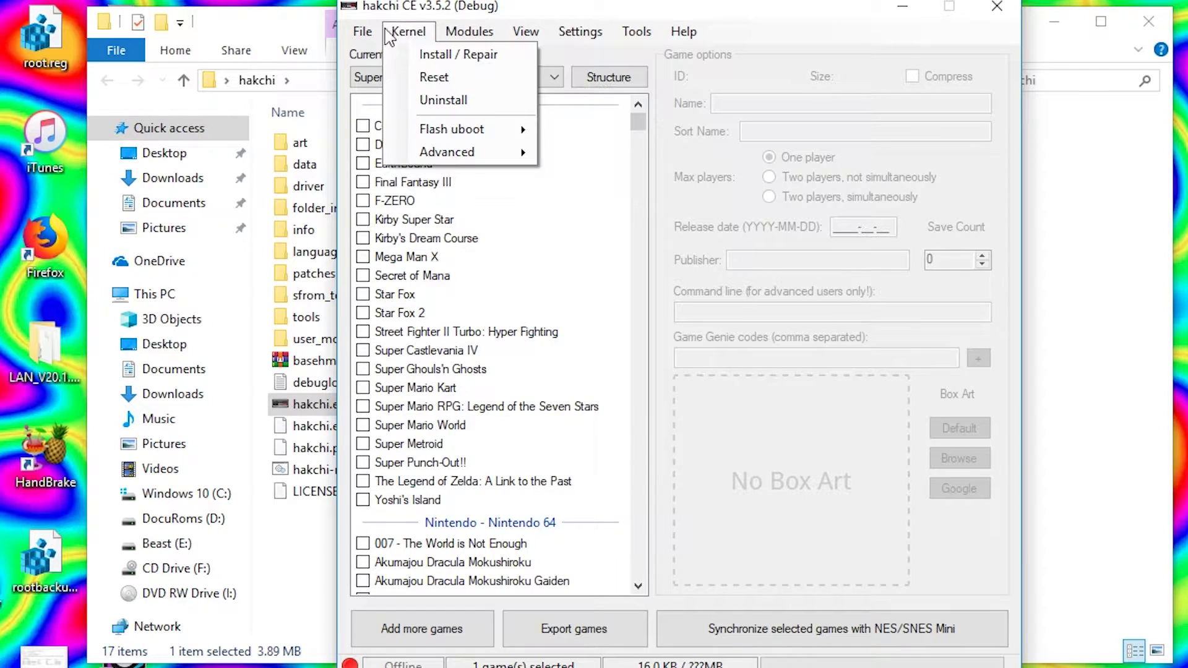
pyautogui.click(440, 59)
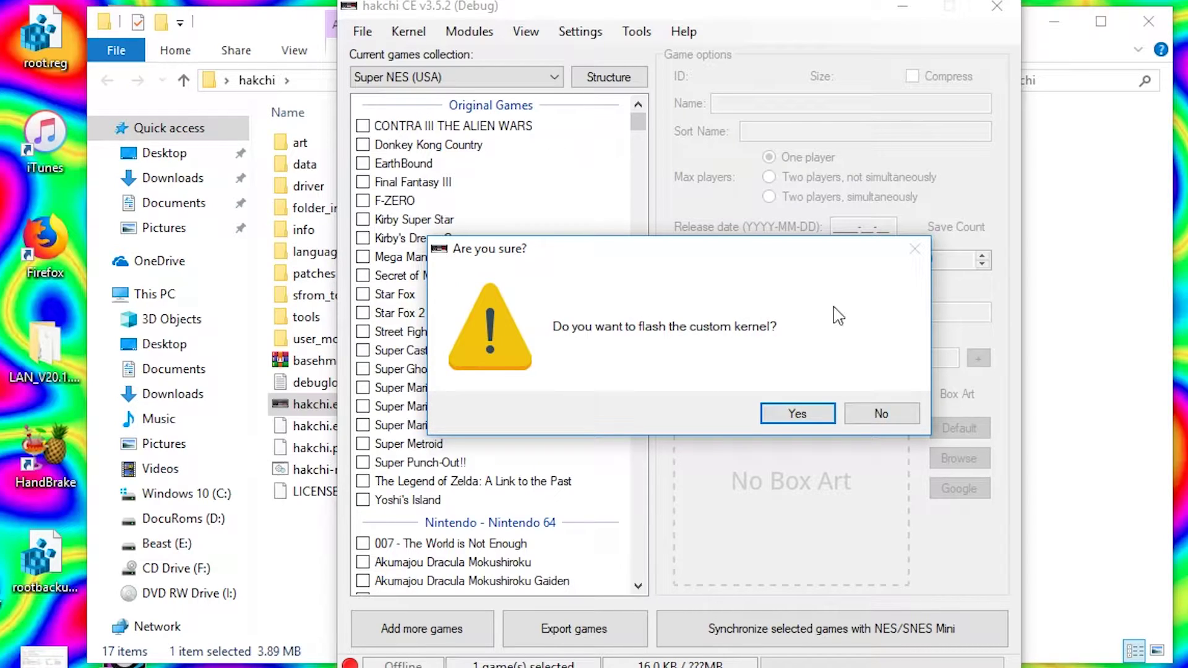
# Step: Confirm flashing the custom kernel and wait until it reports Done
pyautogui.click(792, 421)
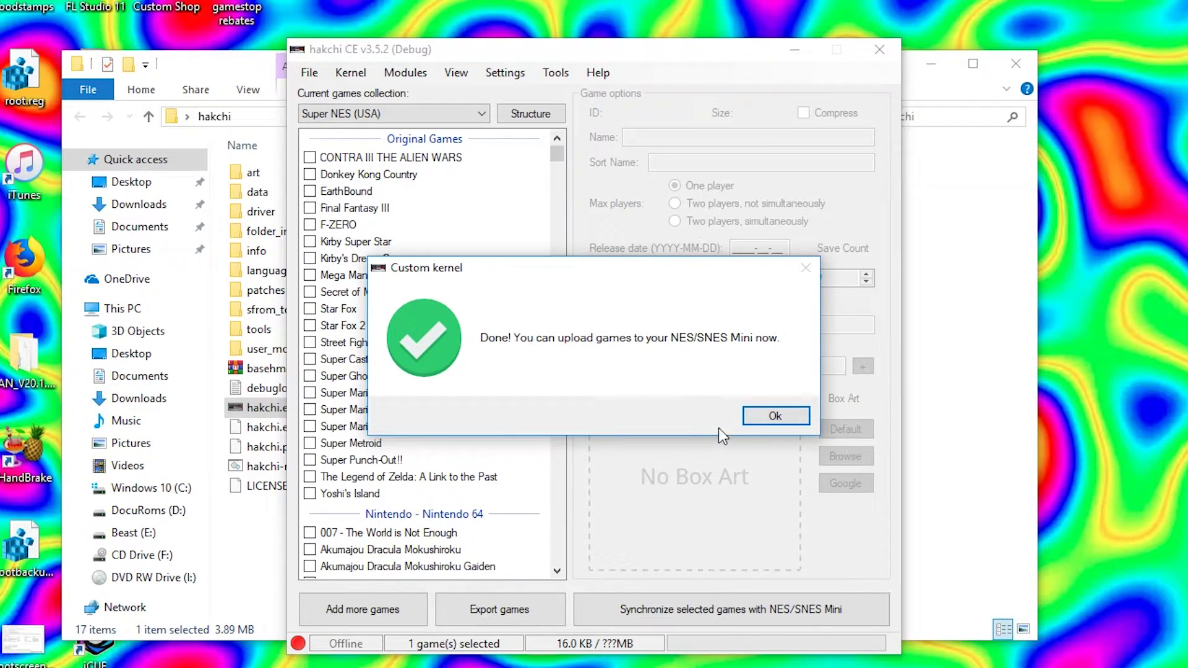
# Step: Dismiss the kernel Done message and tick all Original Games, making 22 selected
pyautogui.click(777, 416)
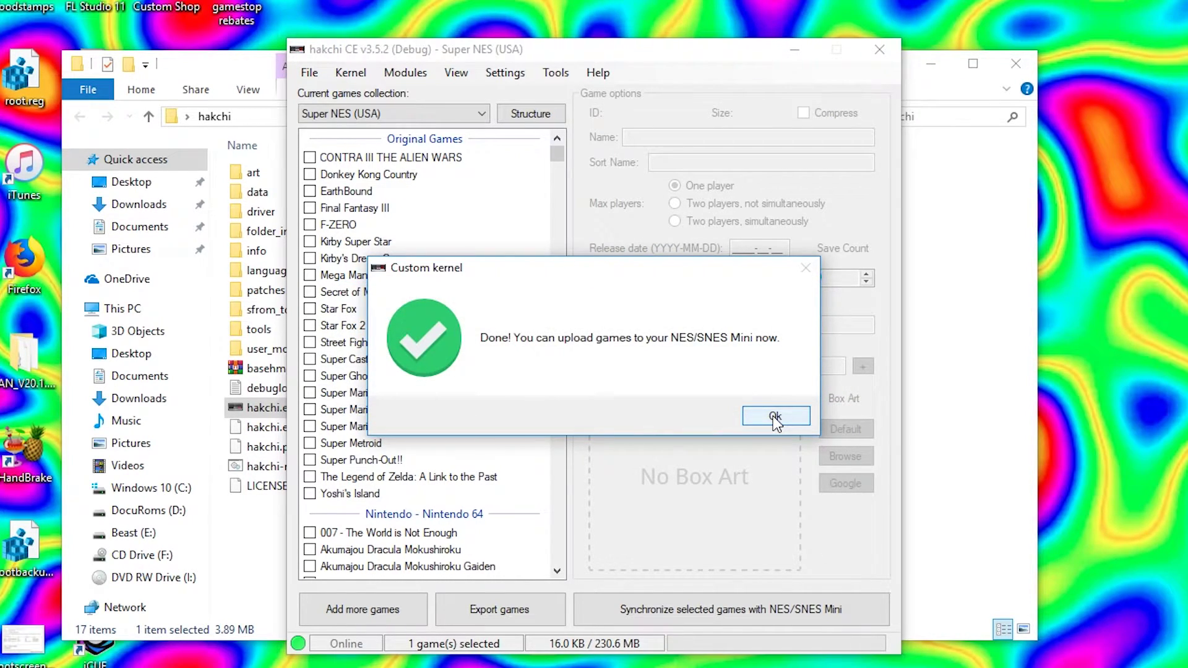
pyautogui.click(776, 418)
pyautogui.moveTo(558, 151)
pyautogui.mouseDown()
pyautogui.moveTo(559, 260)
pyautogui.moveTo(559, 146)
pyautogui.mouseUp()
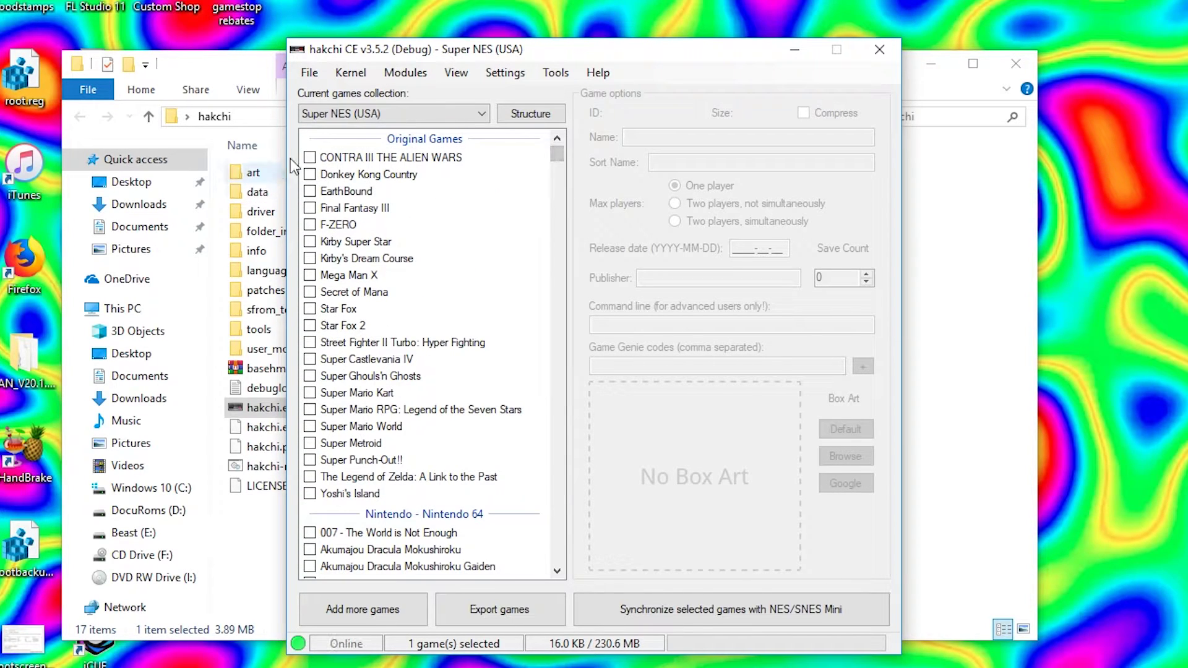
pyautogui.click(408, 141)
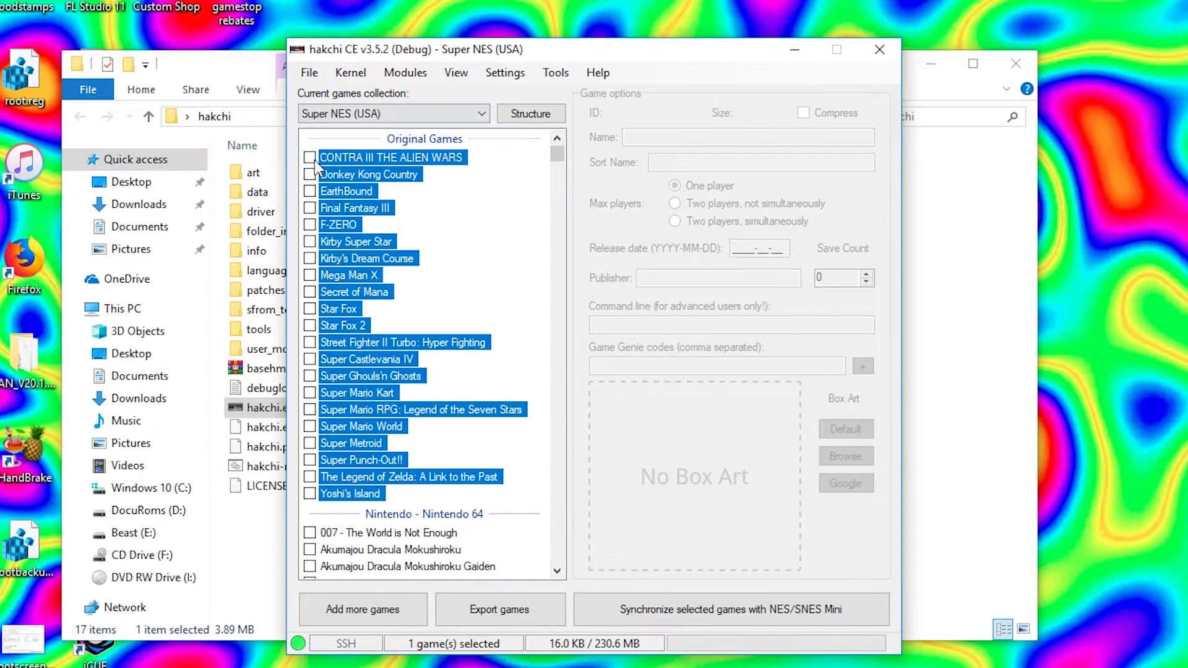
pyautogui.click(311, 159)
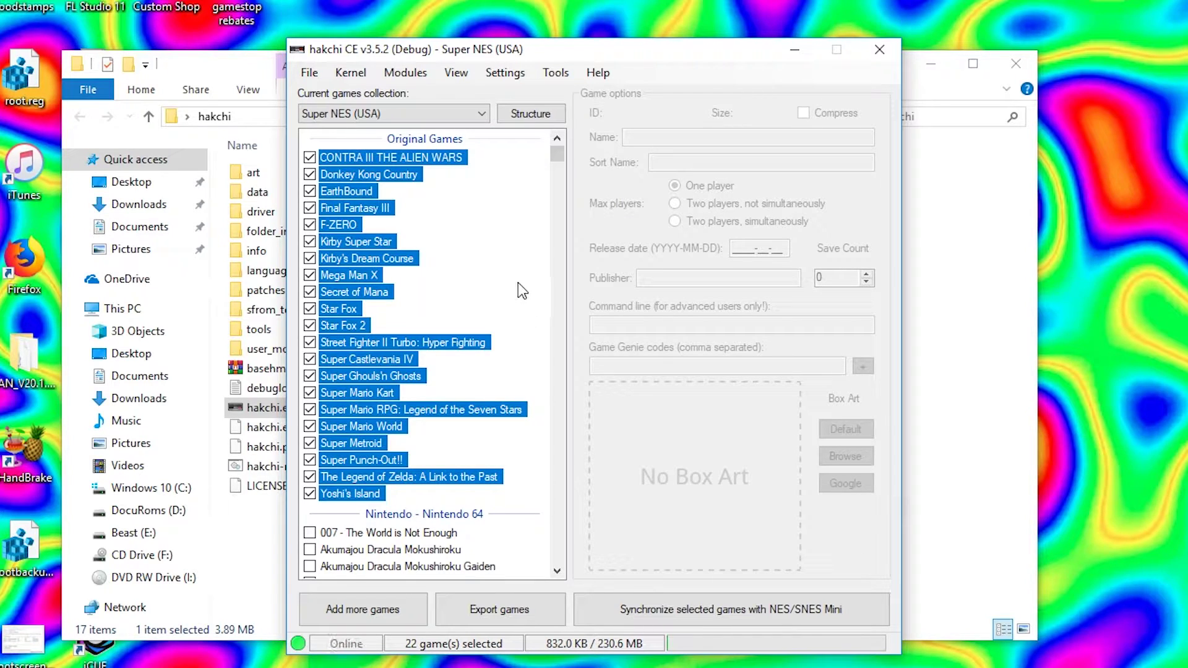
# Step: Review the games list and keep Super NES (USA) as the collection
pyautogui.scroll(-2, 516, 282)
pyautogui.scroll(2, 516, 282)
pyautogui.scroll(-5, 555, 251)
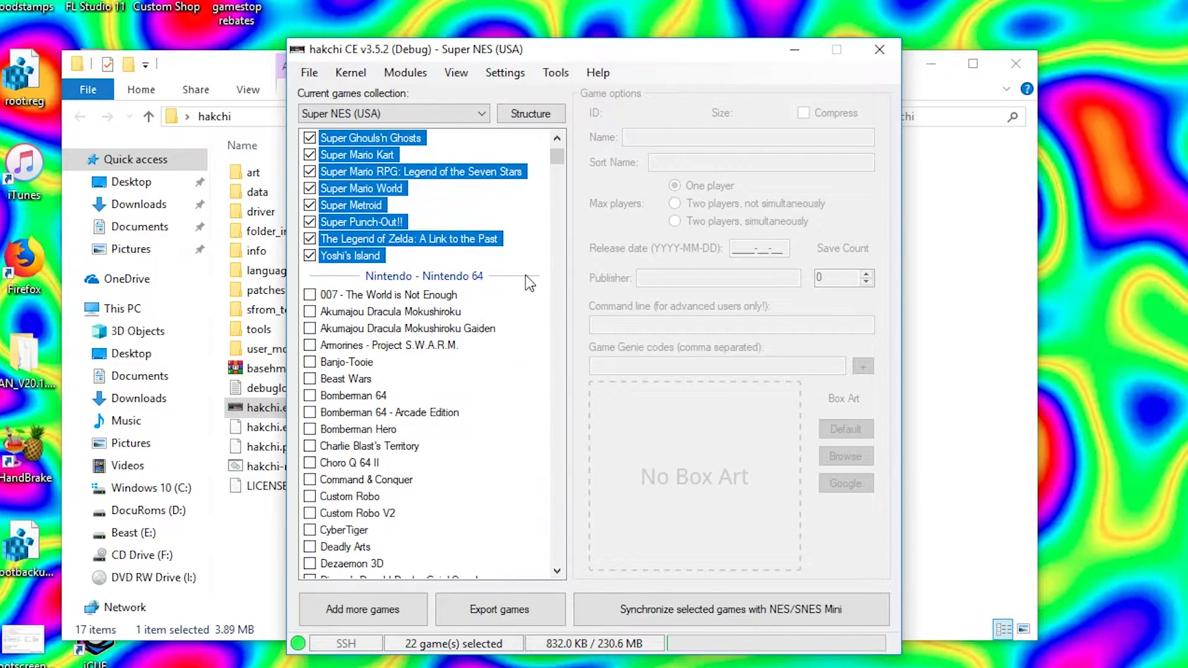
pyautogui.scroll(-15, 469, 336)
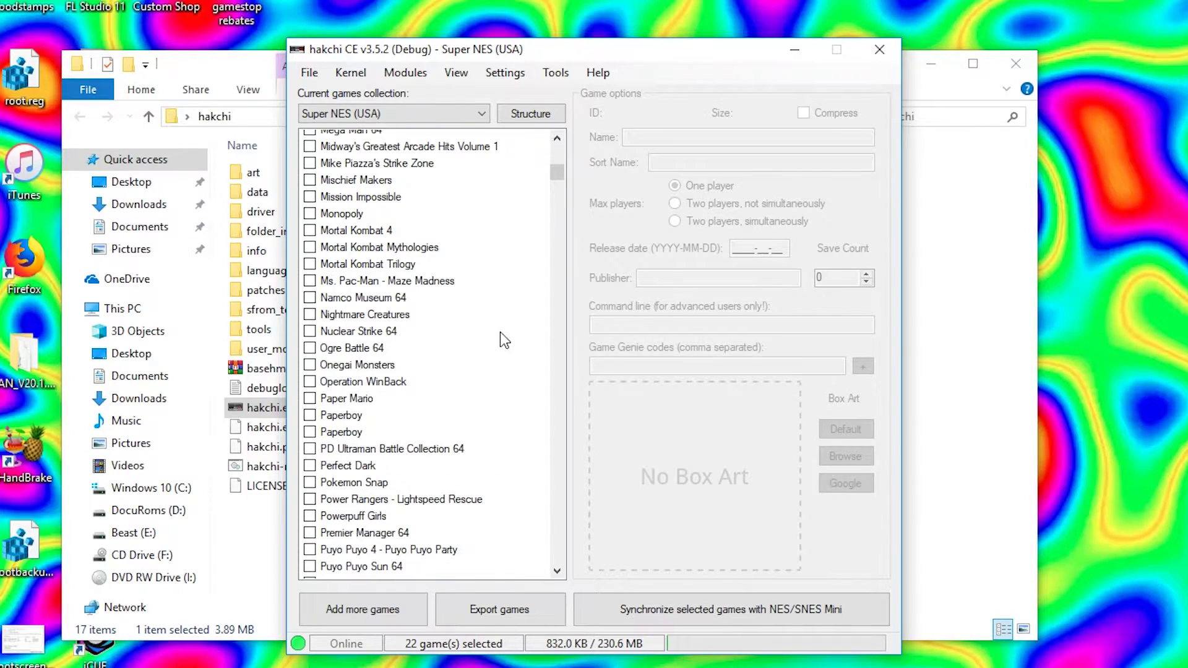
pyautogui.scroll(-14, 501, 335)
pyautogui.scroll(20, 443, 328)
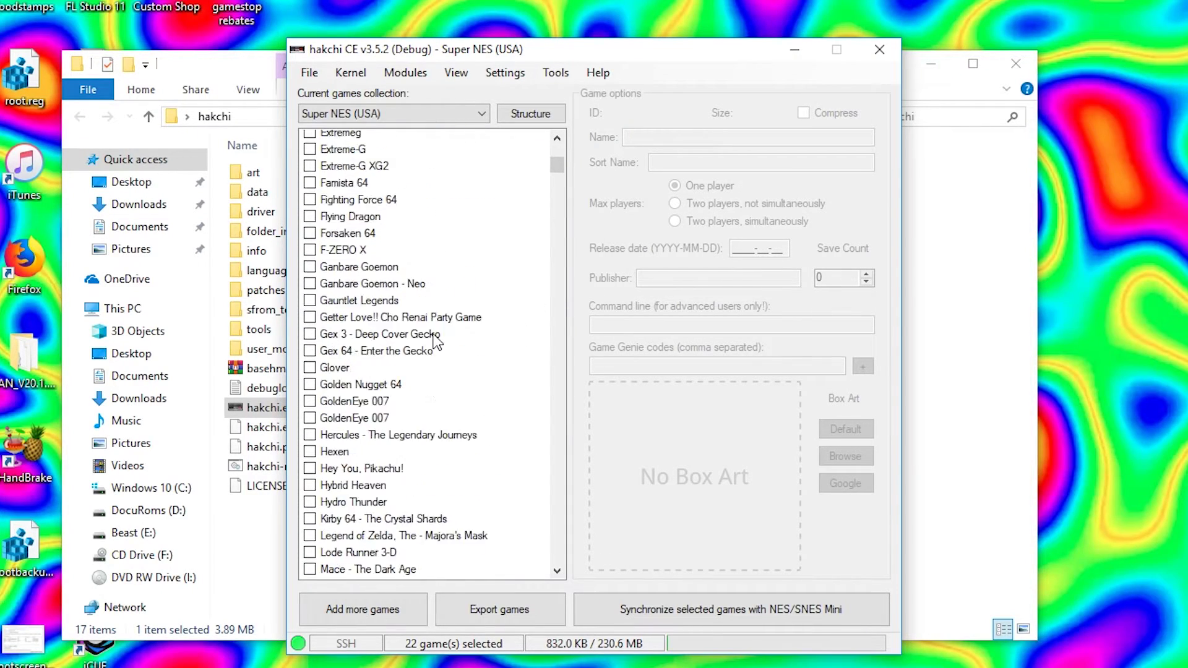
pyautogui.scroll(15, 432, 332)
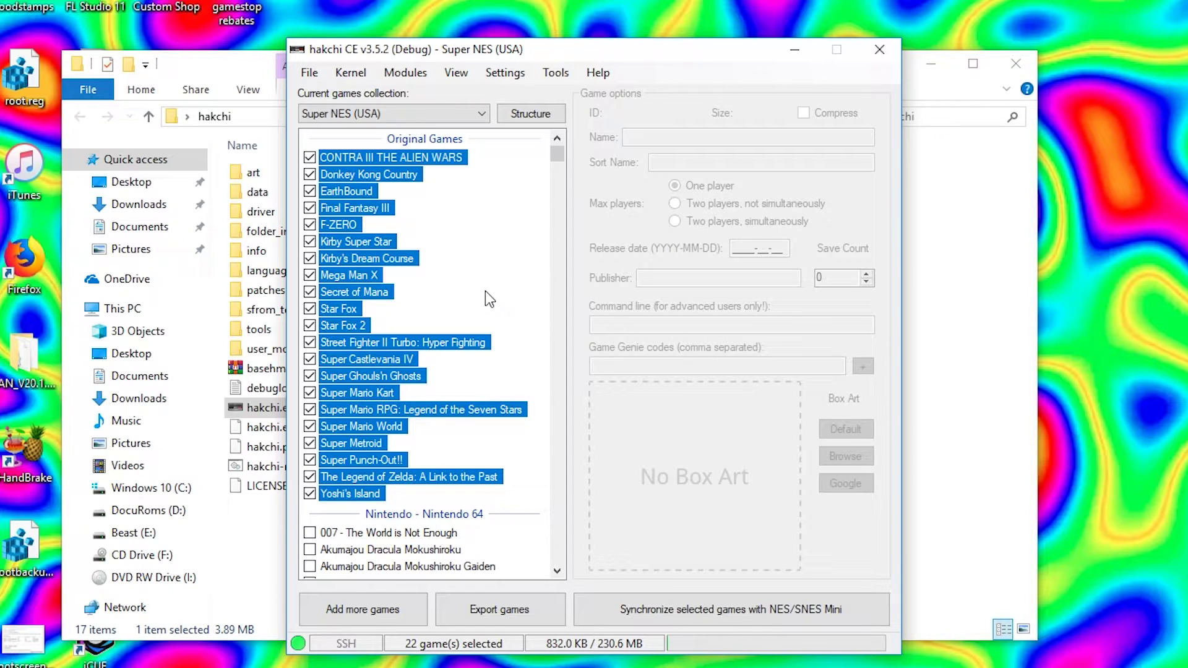
pyautogui.click(462, 120)
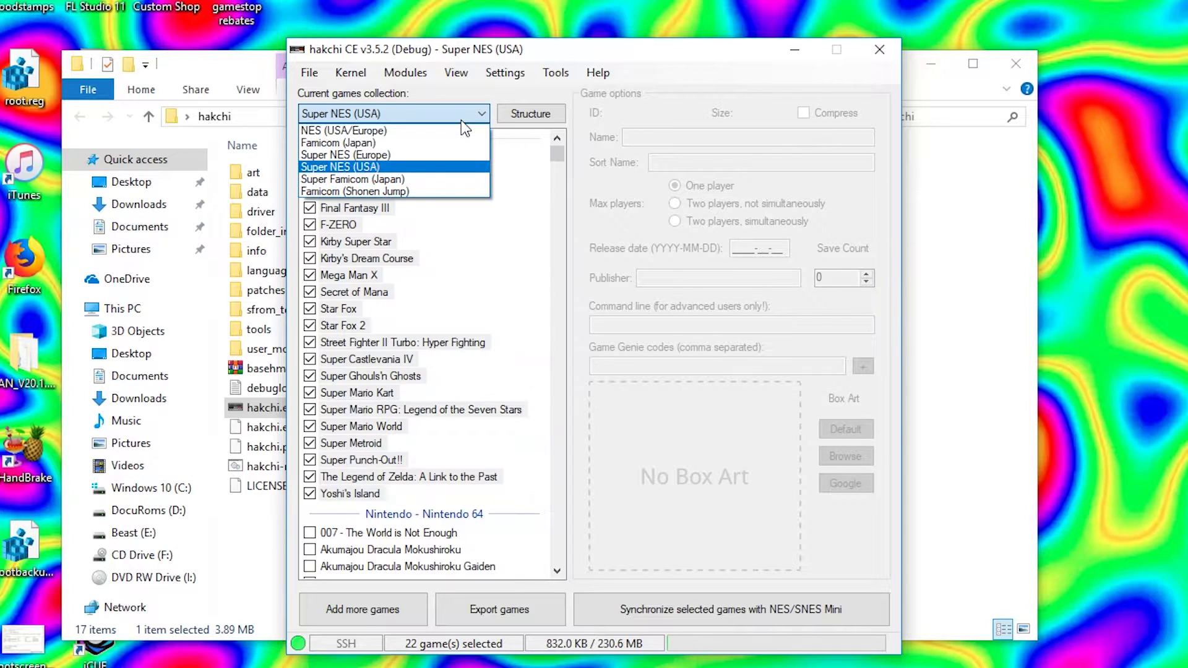
pyautogui.click(425, 172)
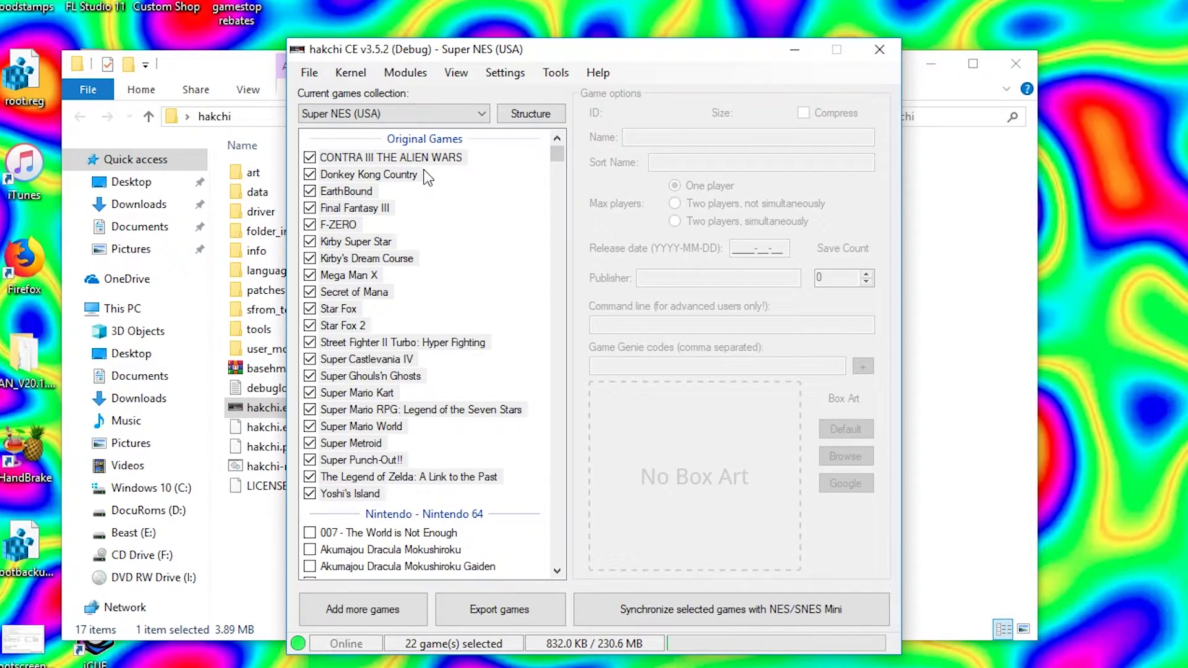
pyautogui.scroll(-3, 513, 384)
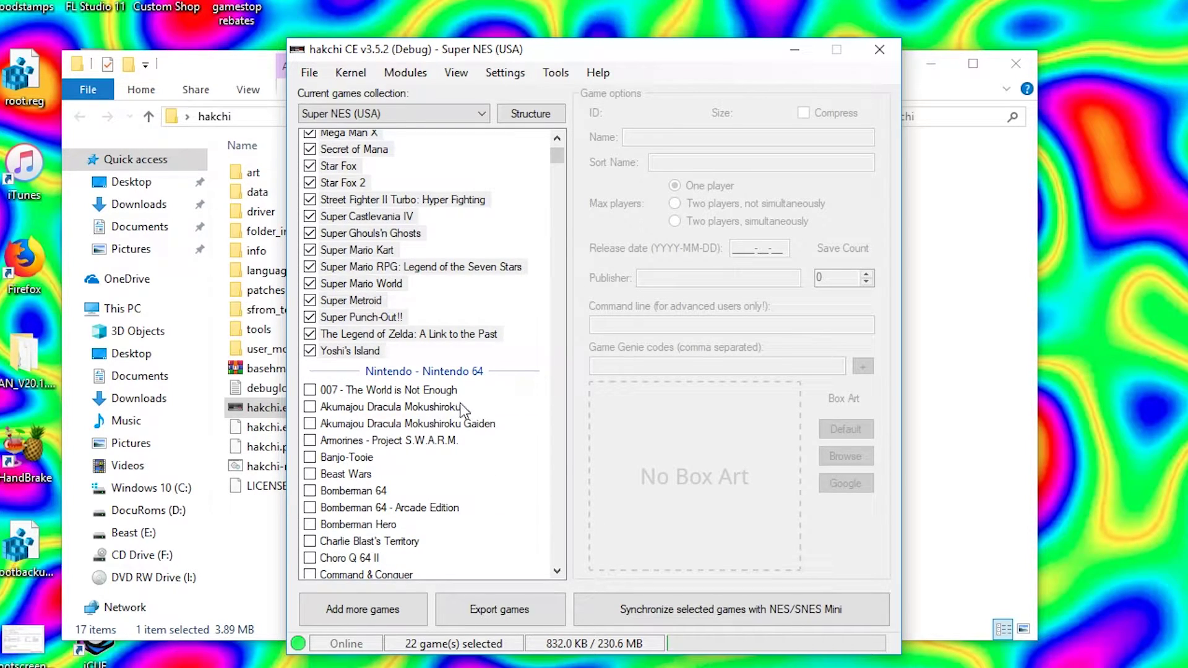
pyautogui.scroll(-4, 493, 455)
# Step: Choose Add more games and browse up to the Roms folder on DocuRoms (D:)
pyautogui.click(385, 609)
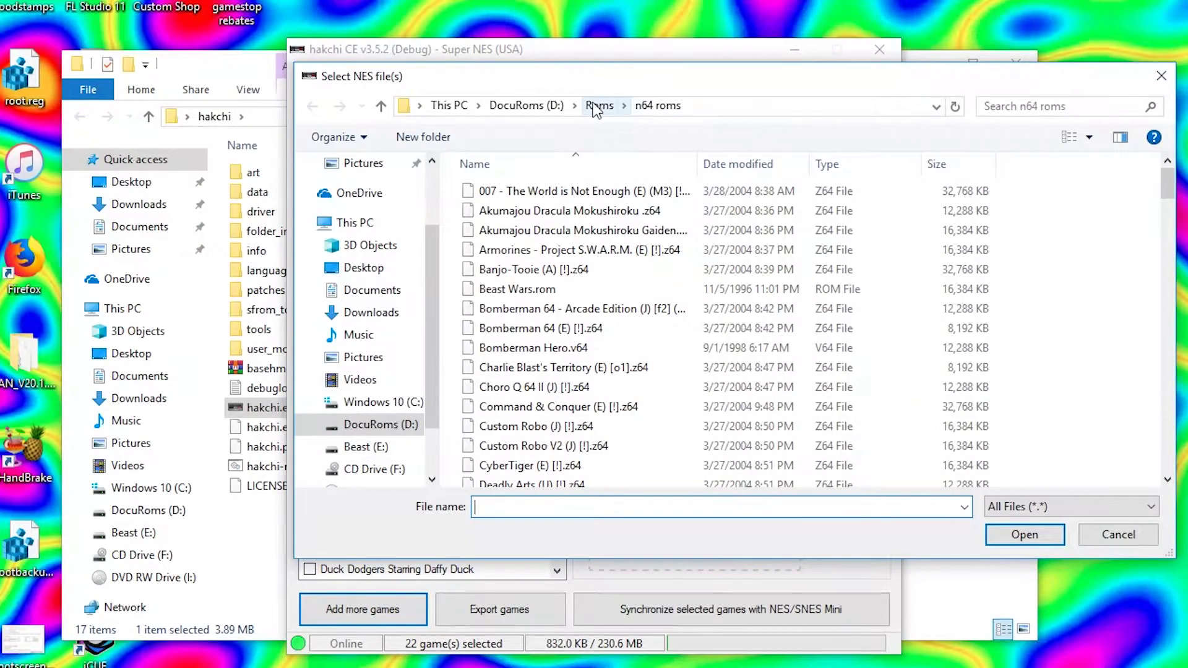
pyautogui.click(599, 106)
pyautogui.scroll(-3, 687, 263)
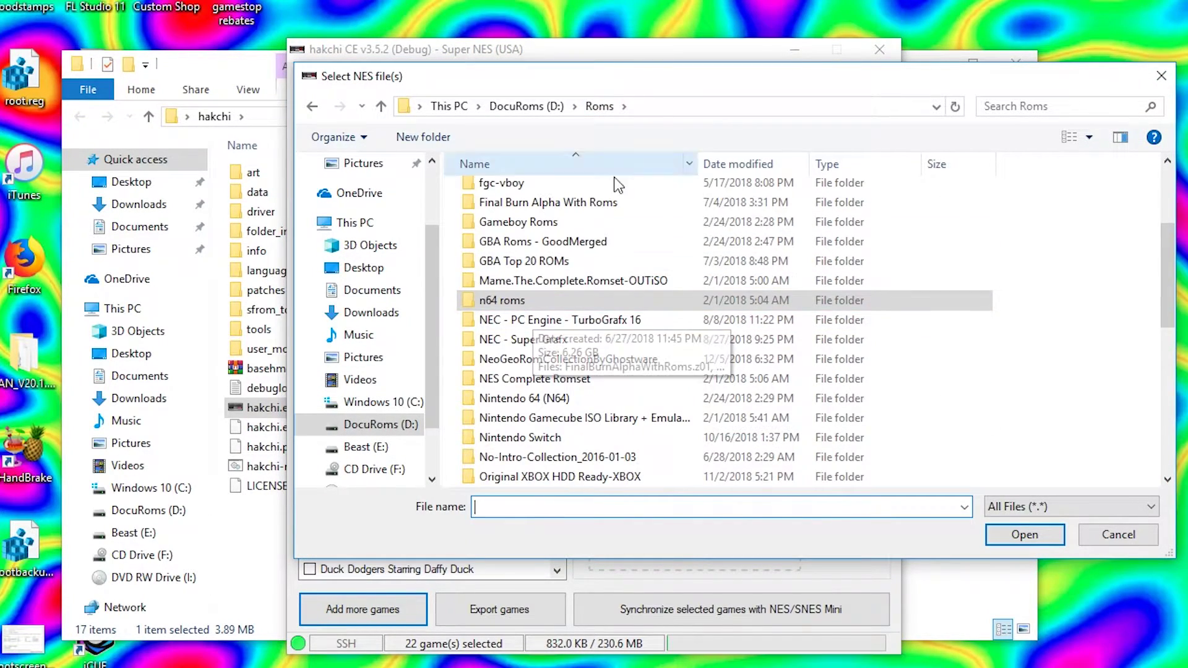
pyautogui.scroll(-2, 658, 318)
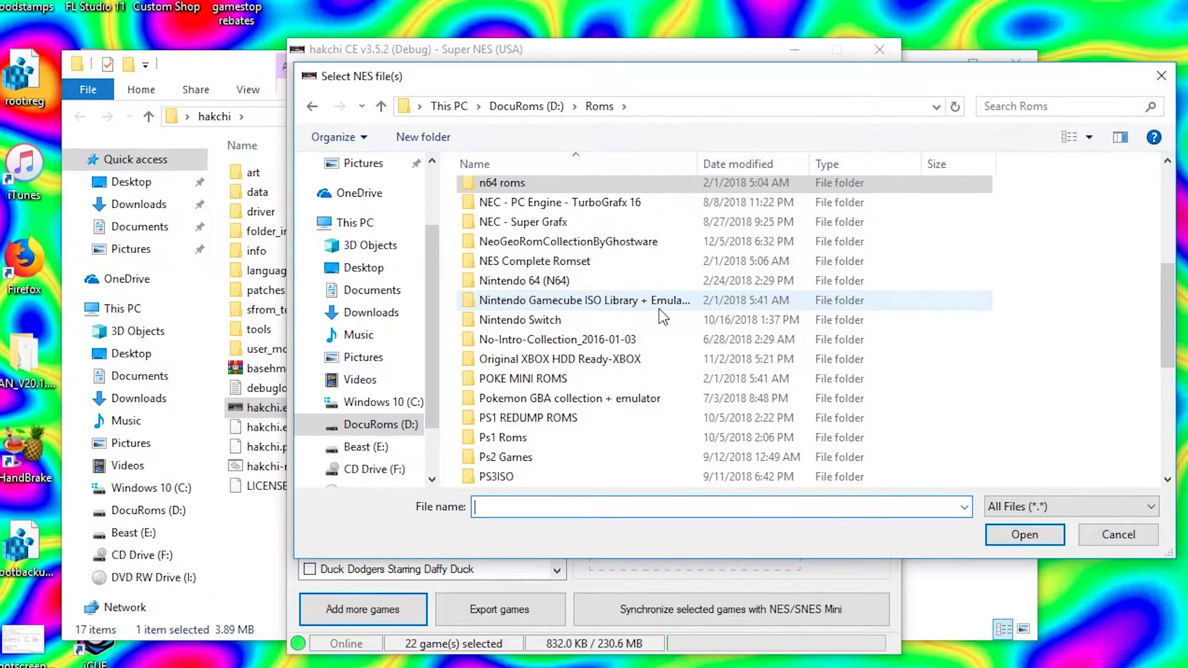
pyautogui.scroll(-5, 659, 309)
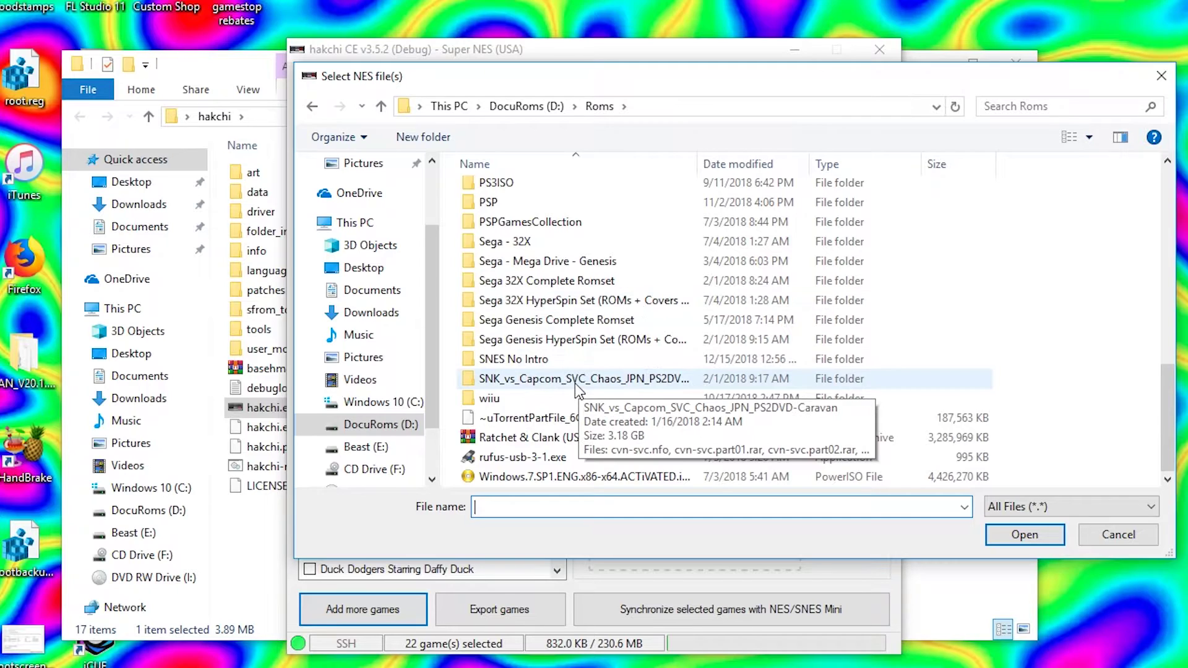
pyautogui.scroll(1, 575, 384)
# Step: Open the SNES No Intro folder and pick 3 Ninjas Kick Back (USA).sfc
pyautogui.doubleClick(541, 406)
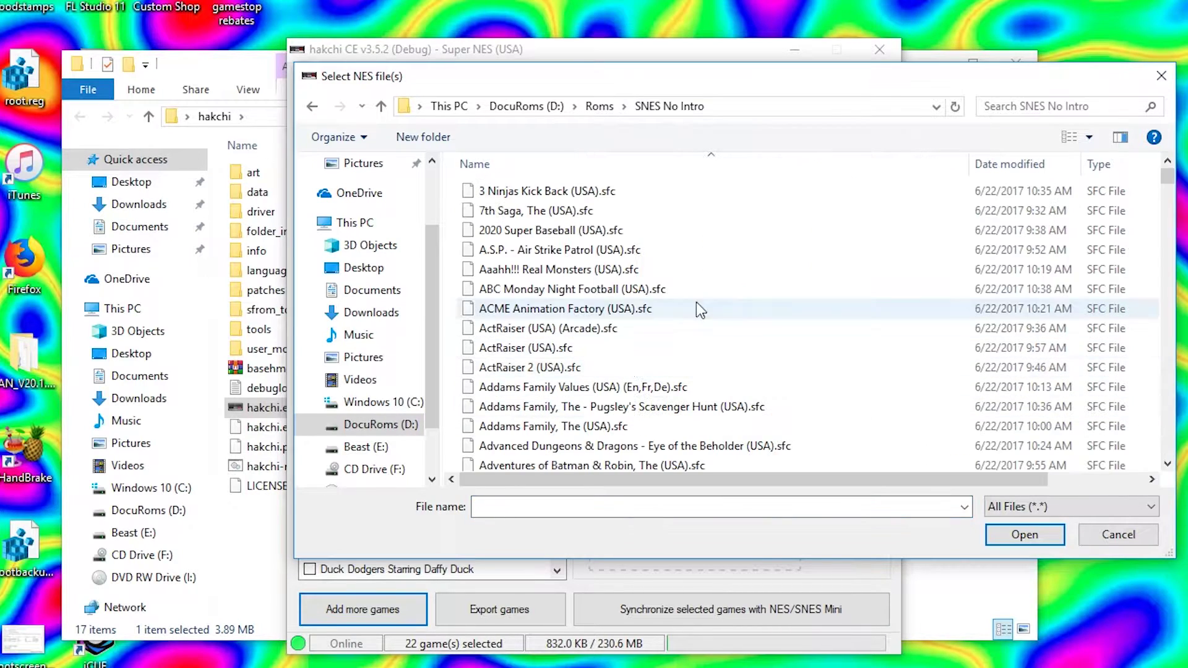
pyautogui.scroll(-2, 695, 279)
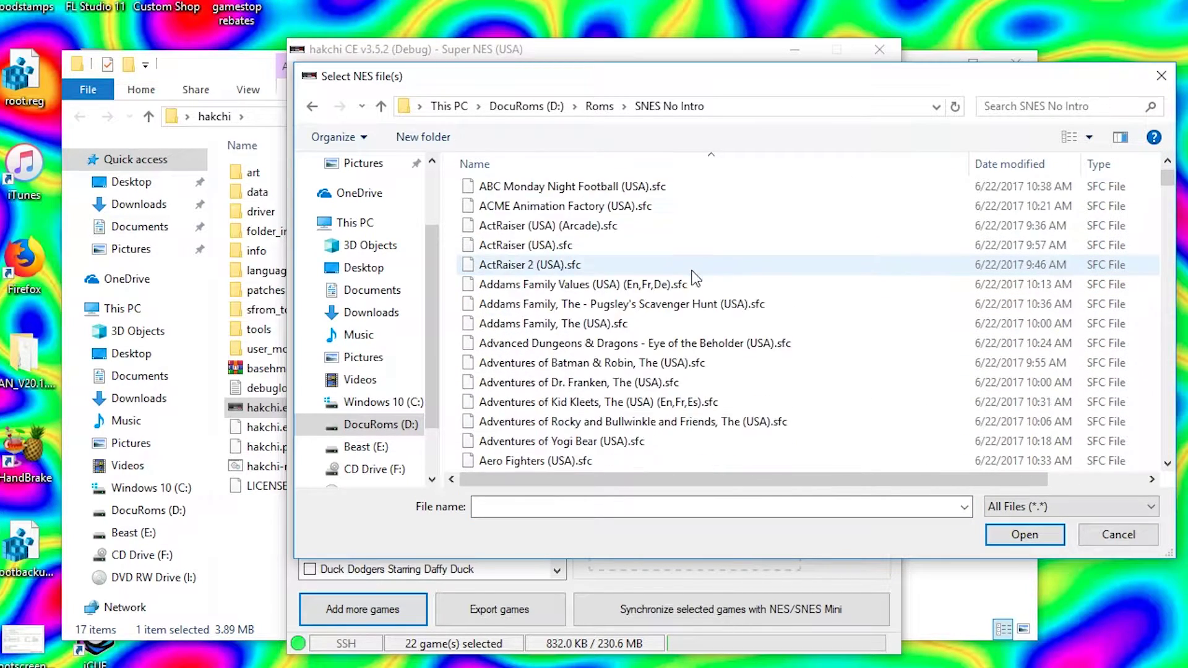
pyautogui.scroll(-20, 695, 278)
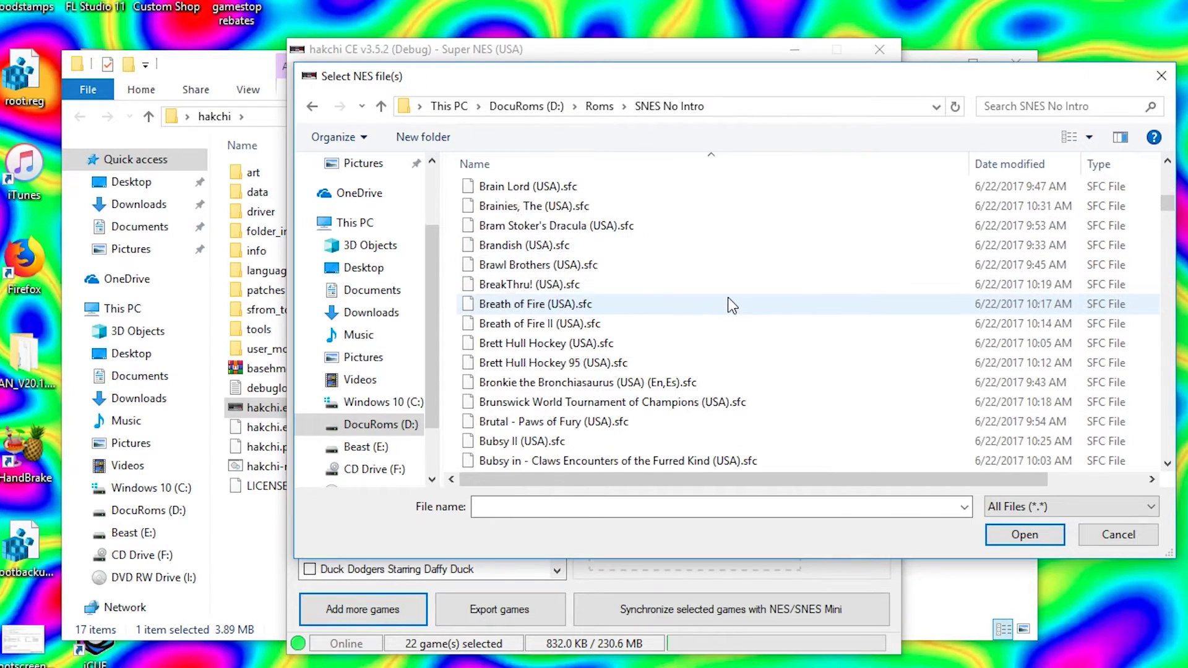
pyautogui.scroll(20, 742, 322)
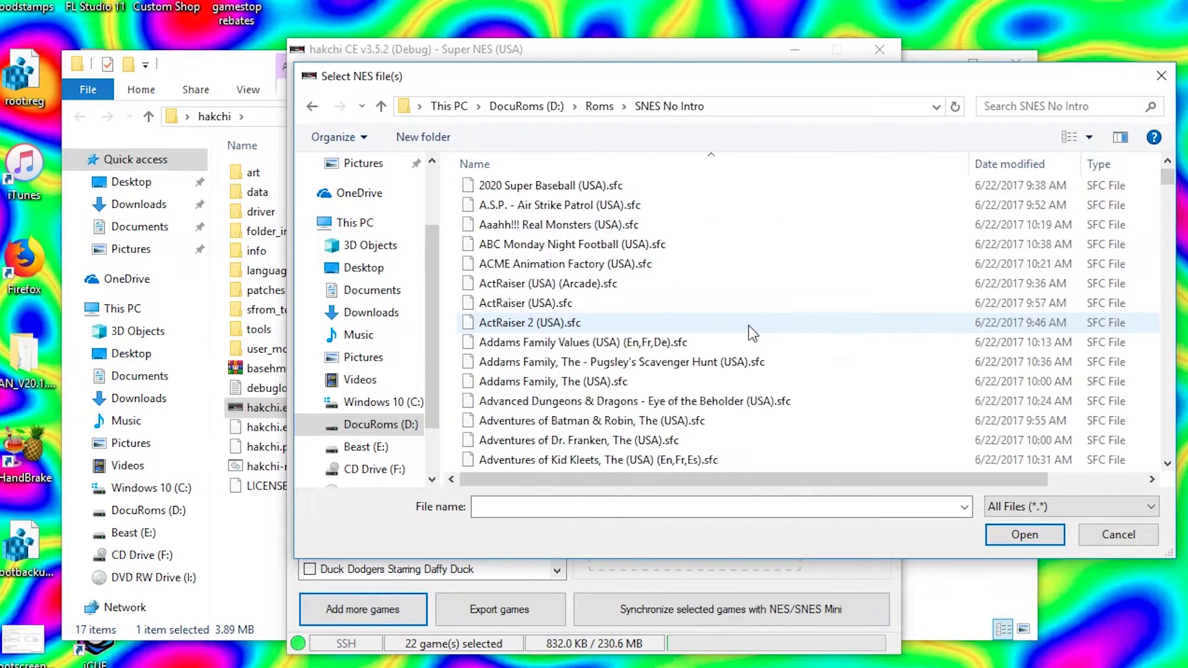
pyautogui.click(684, 191)
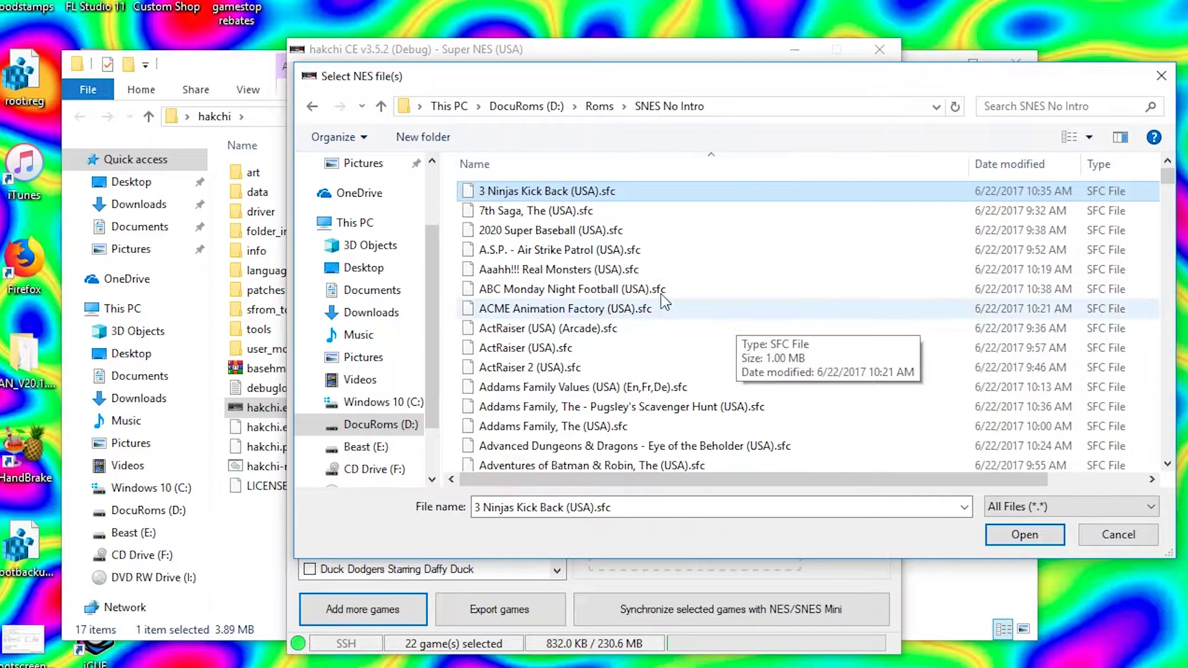
pyautogui.scroll(-5, 693, 310)
pyautogui.scroll(5, 721, 313)
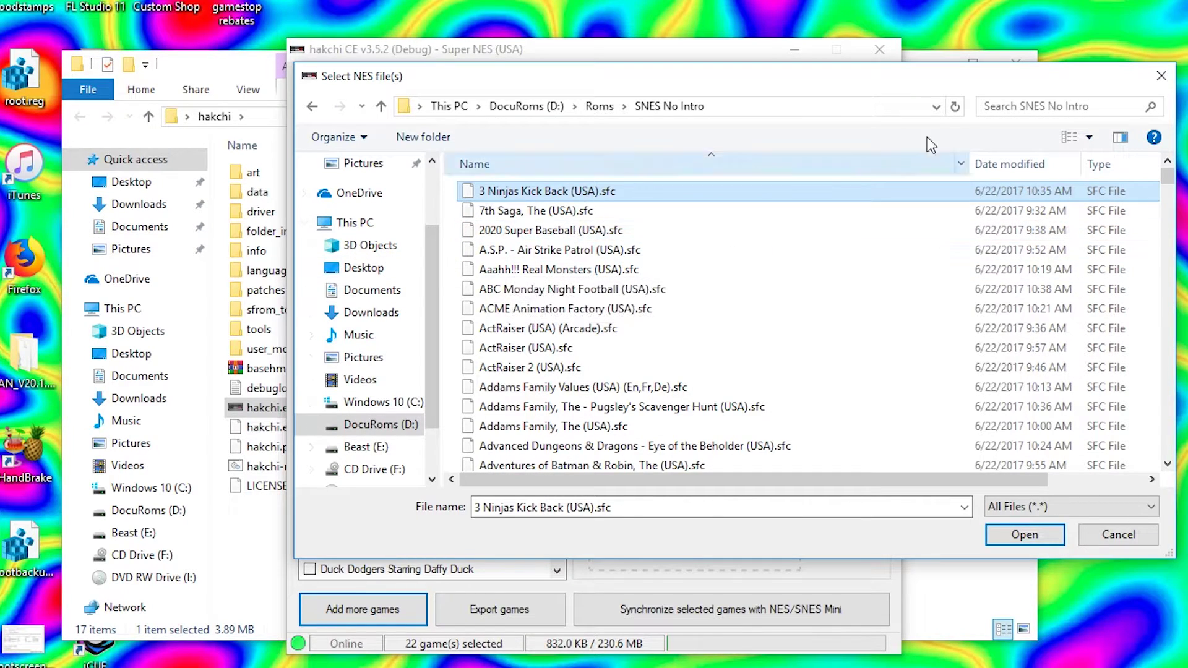
# Step: Search the folder for 'usa', pick Packy & Marlon, then clear the search
pyautogui.click(1051, 108)
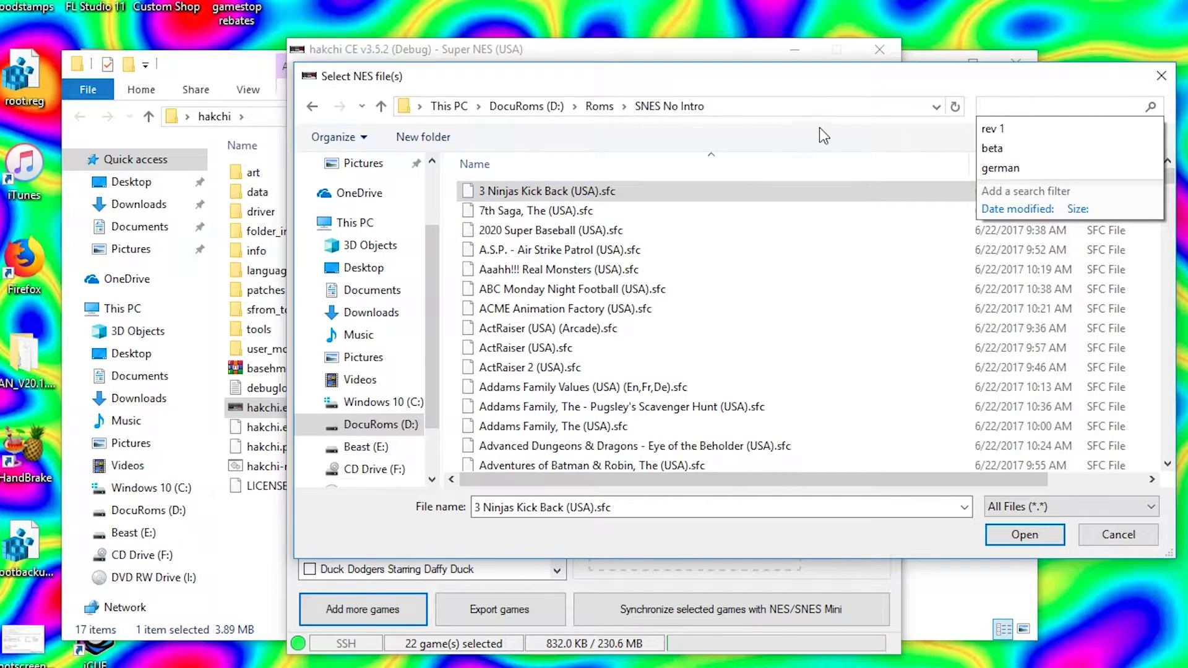
pyautogui.write('usa')
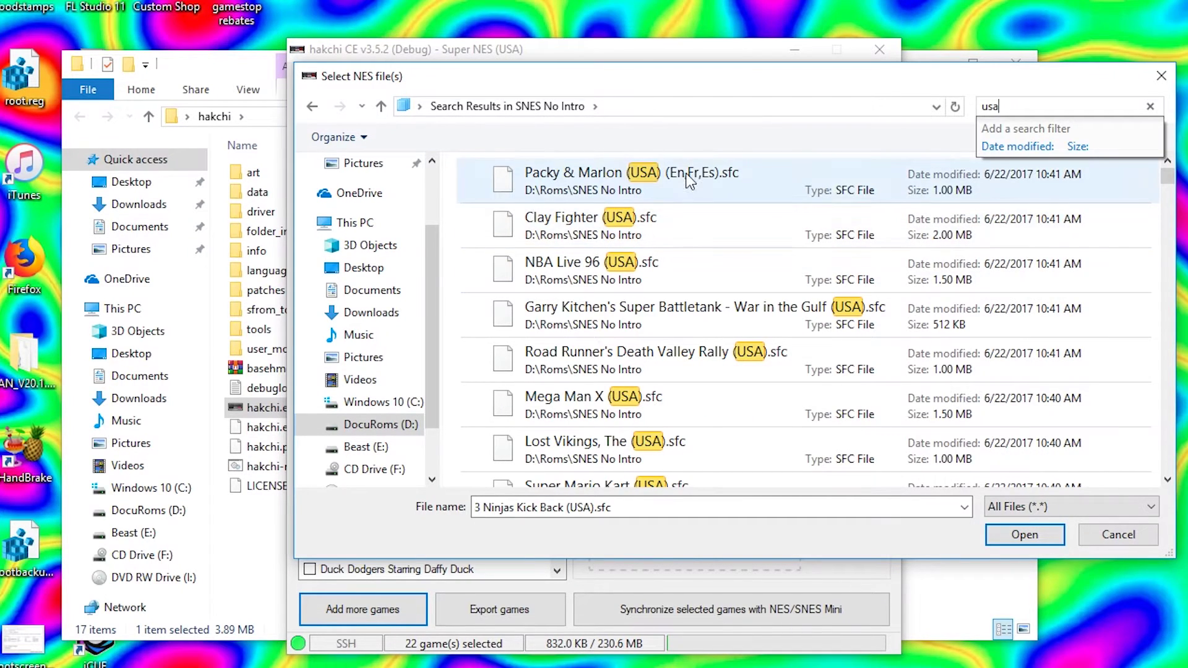
pyautogui.click(689, 179)
pyautogui.click(1009, 106)
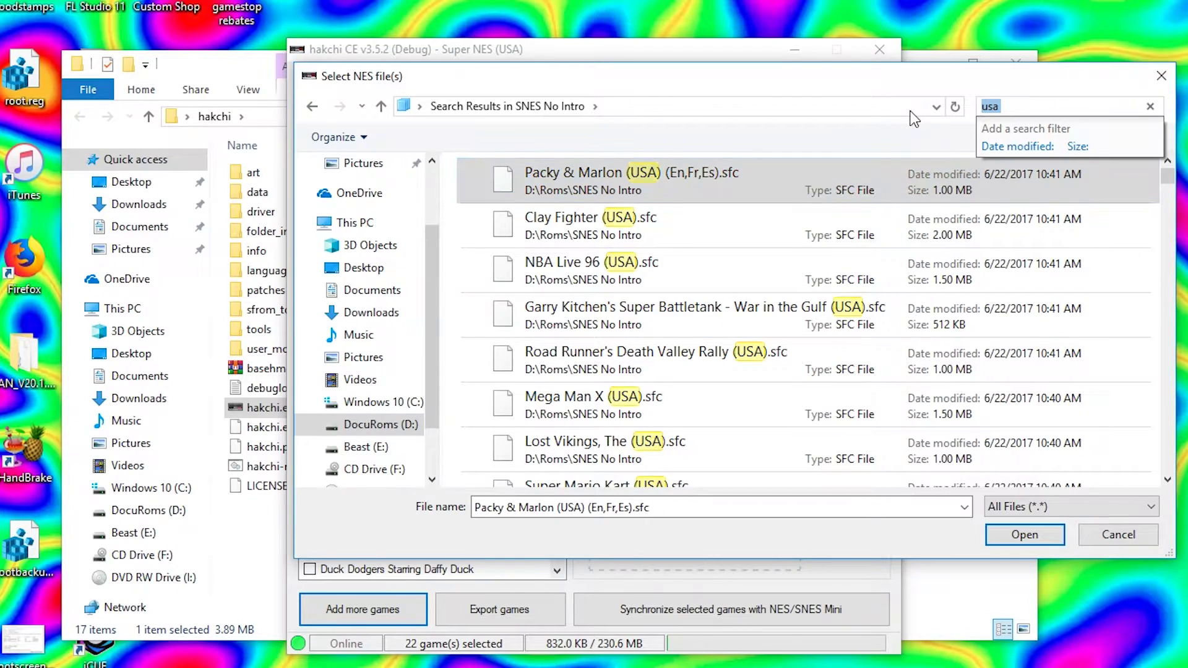
pyautogui.press('BackSpace')
pyautogui.scroll(-15, 743, 285)
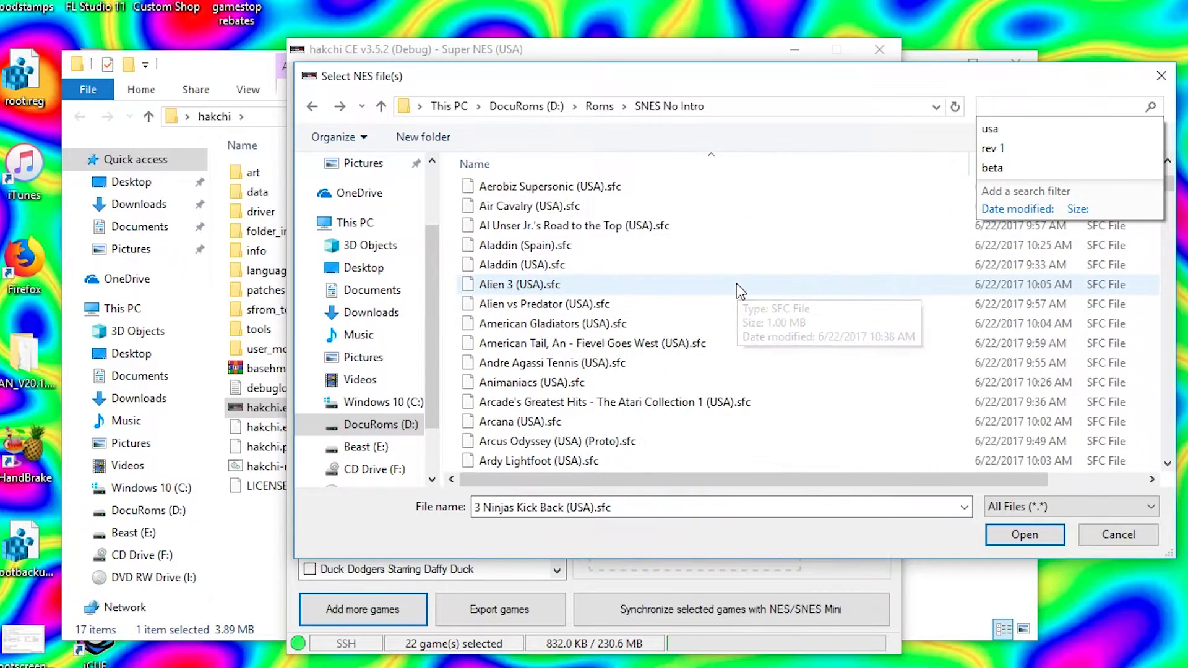
pyautogui.scroll(-12, 780, 346)
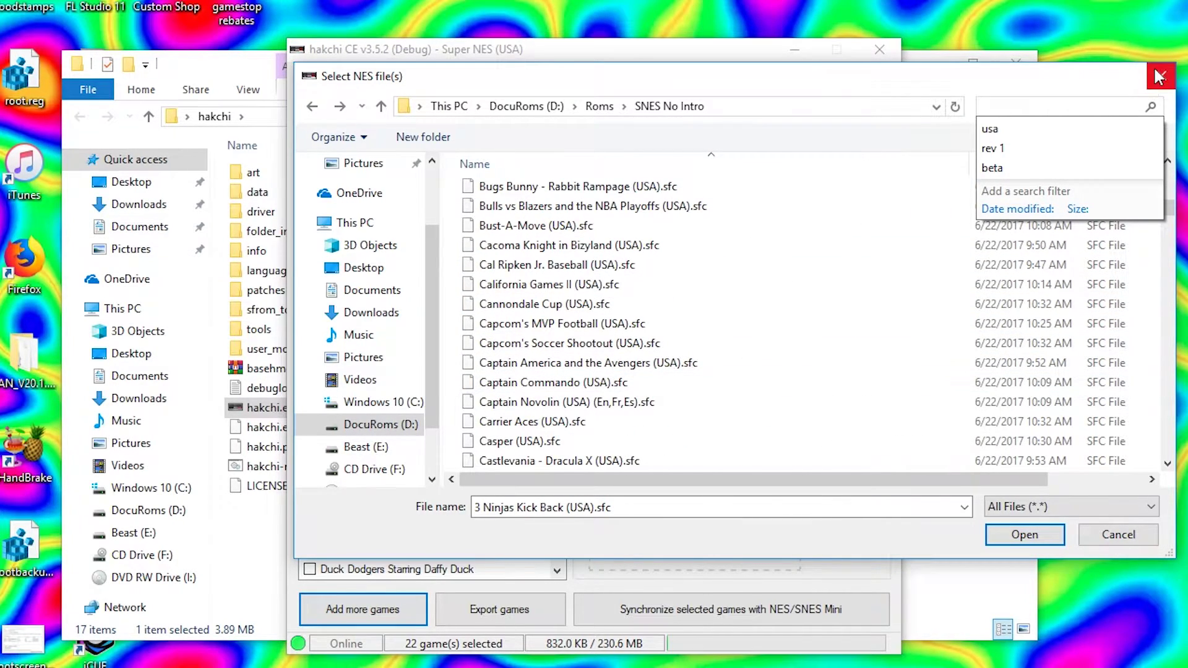
pyautogui.scroll(20, 755, 248)
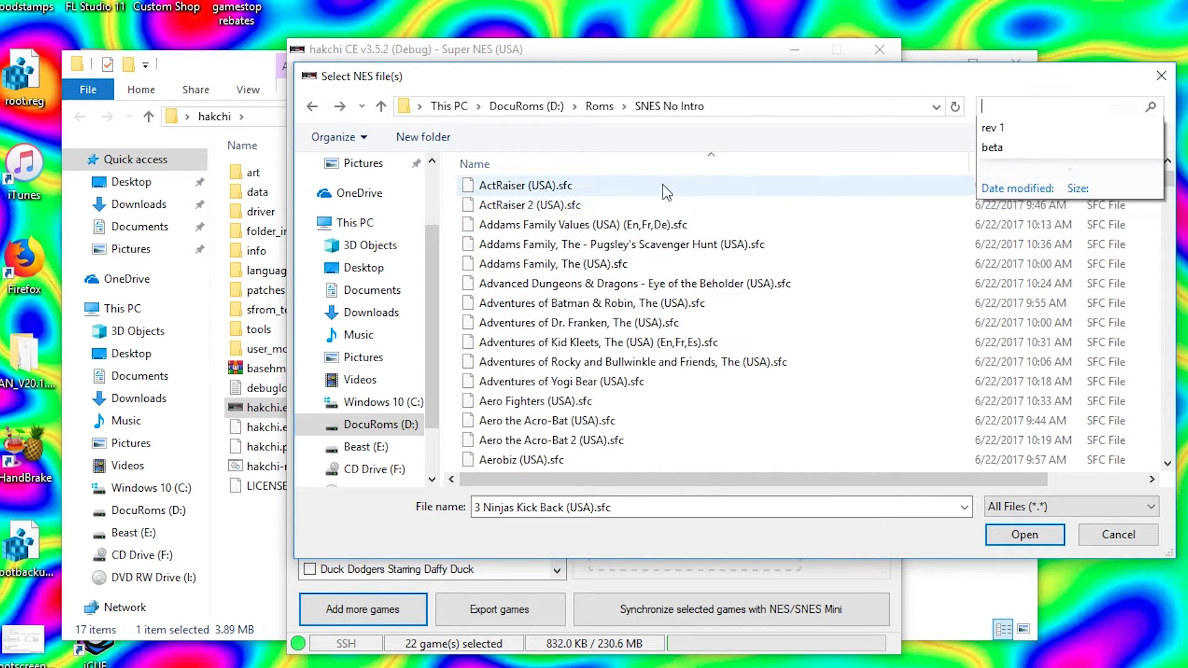
# Step: Select every ROM from 3 Ninjas Kick Back through Zoop, then close the picker without adding
pyautogui.click(755, 191)
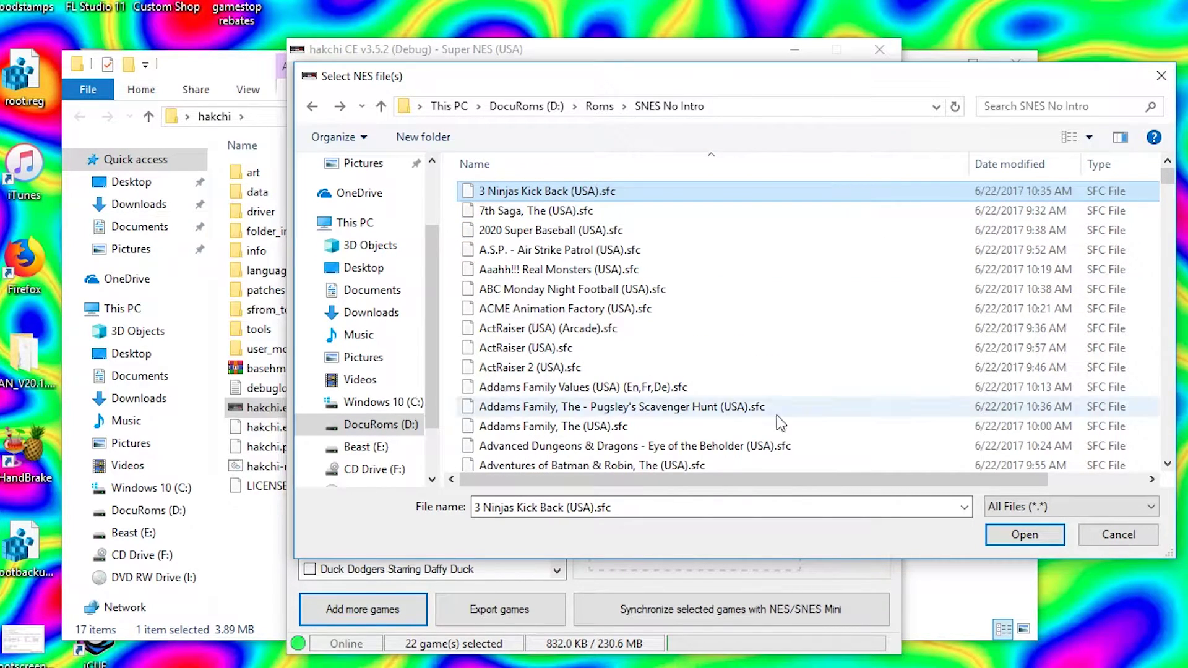
pyautogui.moveTo(1168, 179); pyautogui.dragTo(1174, 504)
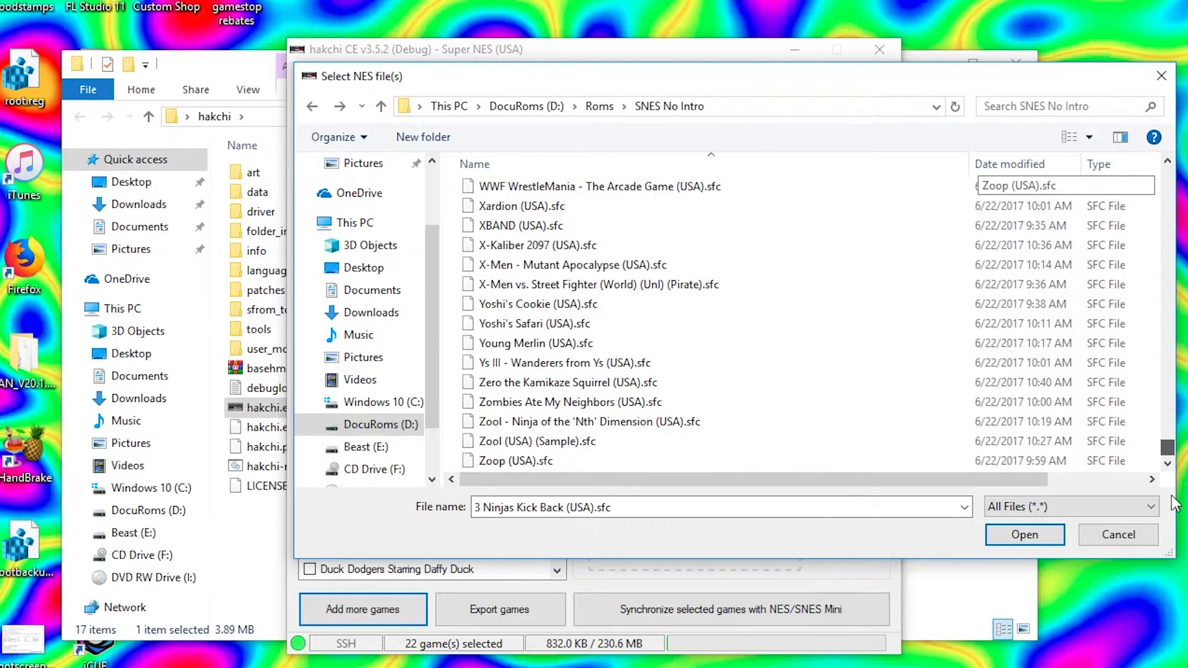
pyautogui.keyDown('shift'); pyautogui.click(622, 460); pyautogui.keyUp('shift')
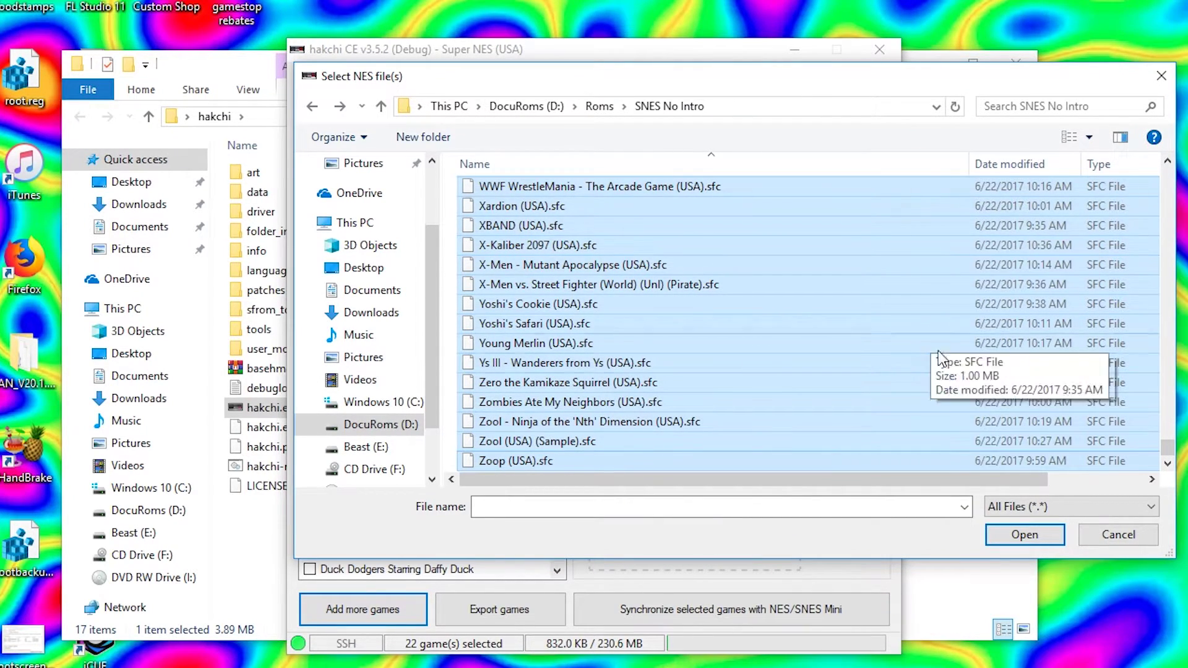
pyautogui.click(1168, 81)
# Step: View the details of Super Ghouls'n Ghosts and Yoshi's Island while scrolling the game list
pyautogui.scroll(4, 383, 248)
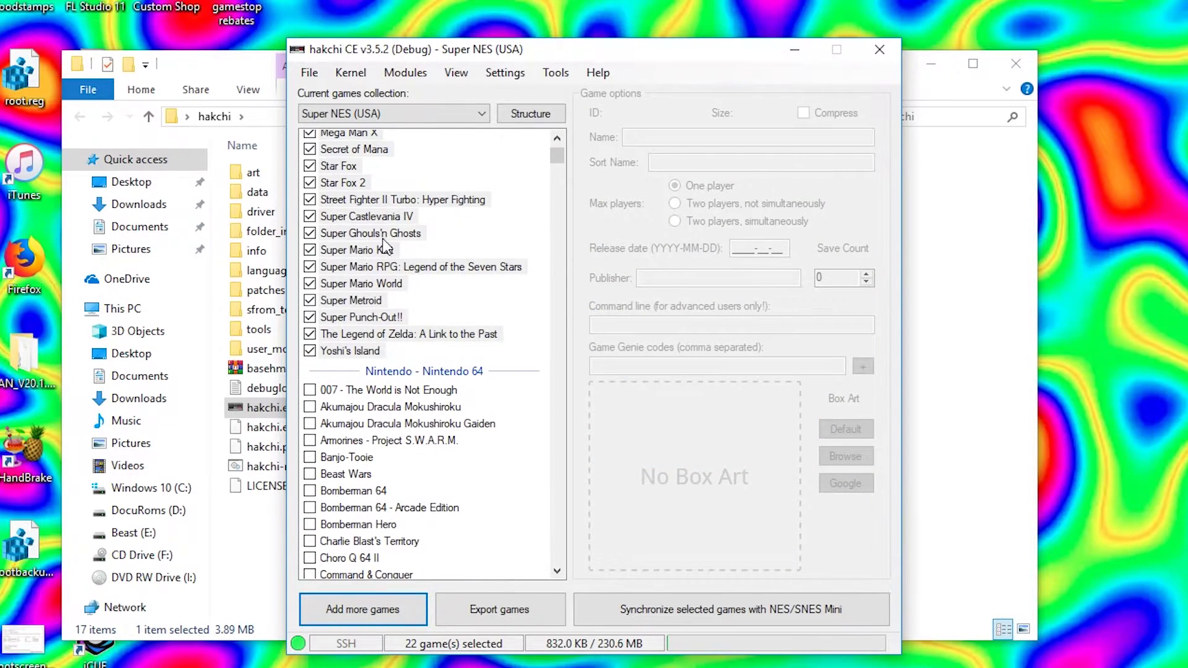
pyautogui.click(384, 234)
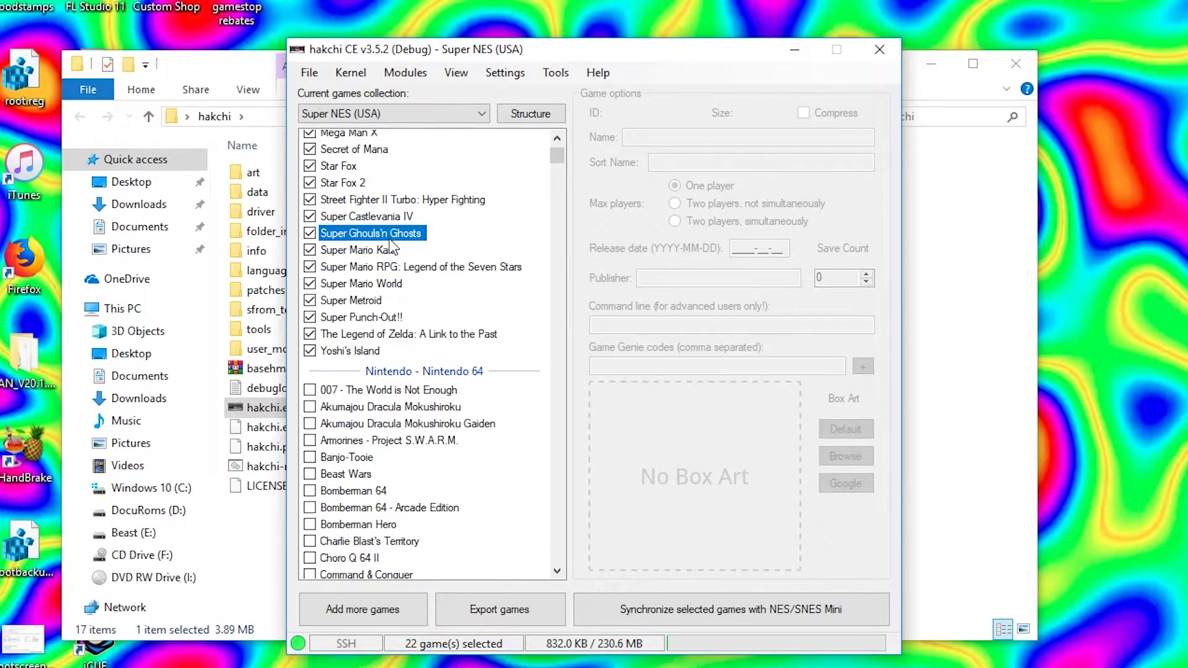
pyautogui.click(363, 351)
pyautogui.scroll(3, 555, 152)
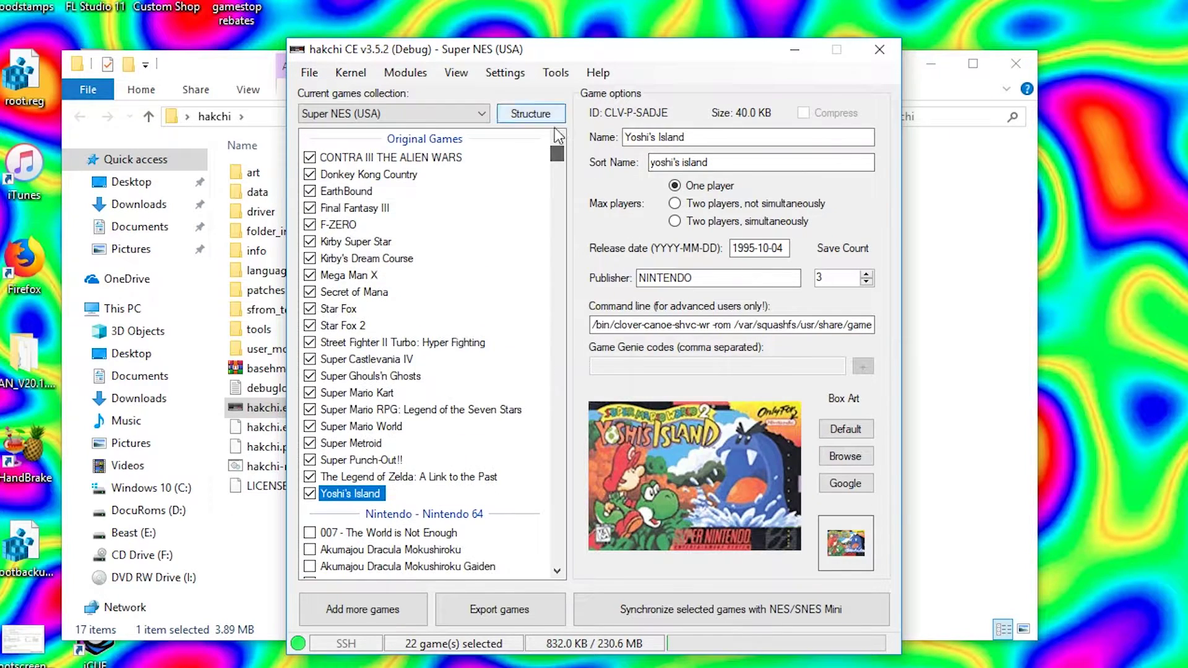
pyautogui.scroll(-20, 551, 332)
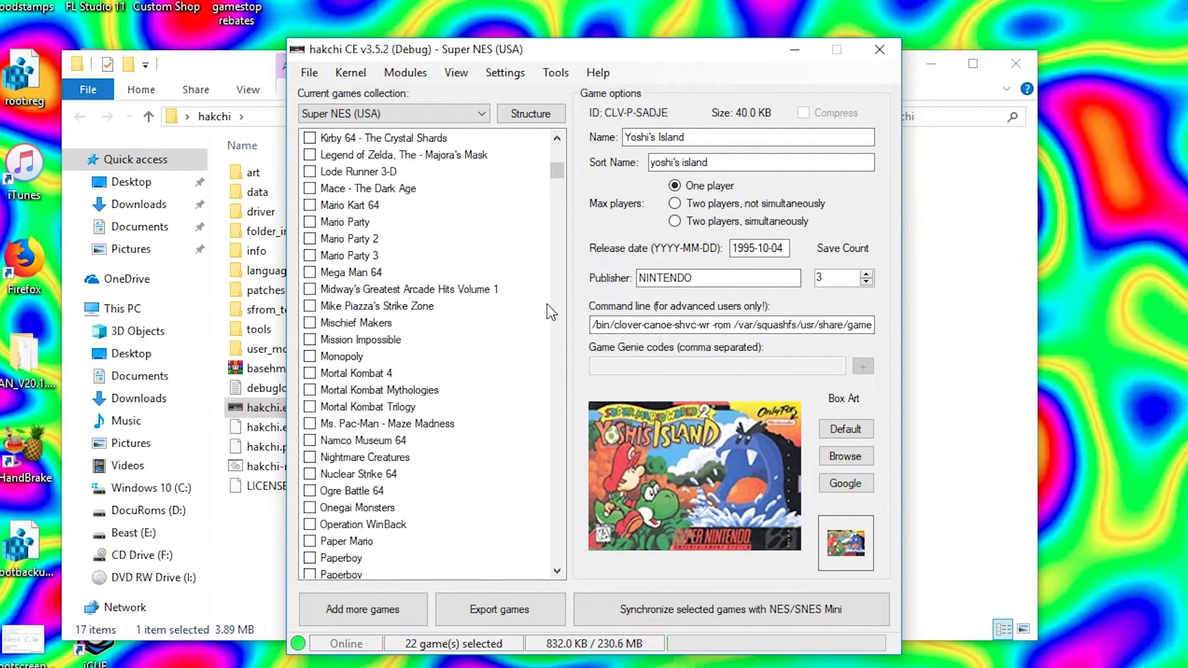
pyautogui.scroll(-20, 549, 276)
pyautogui.scroll(5, 552, 276)
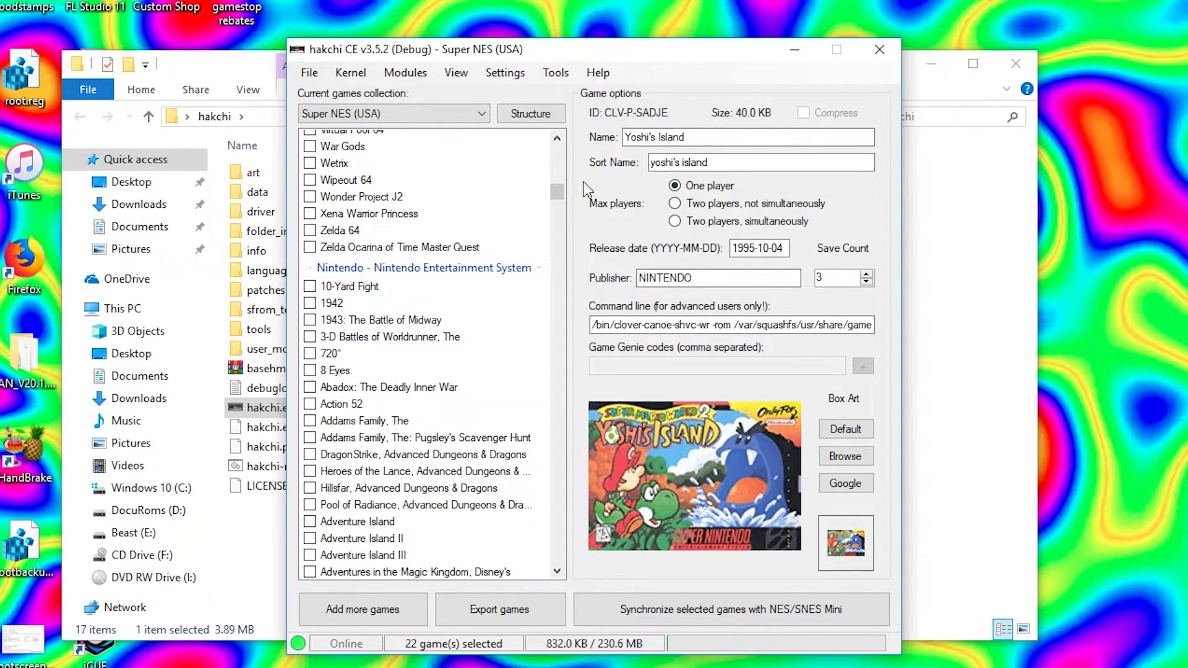
pyautogui.moveTo(558, 198); pyautogui.dragTo(570, 365)
# Step: Select the whole Super Nintendo group and tick them all, giving 861 games at 646.8 MB
pyautogui.click(433, 402)
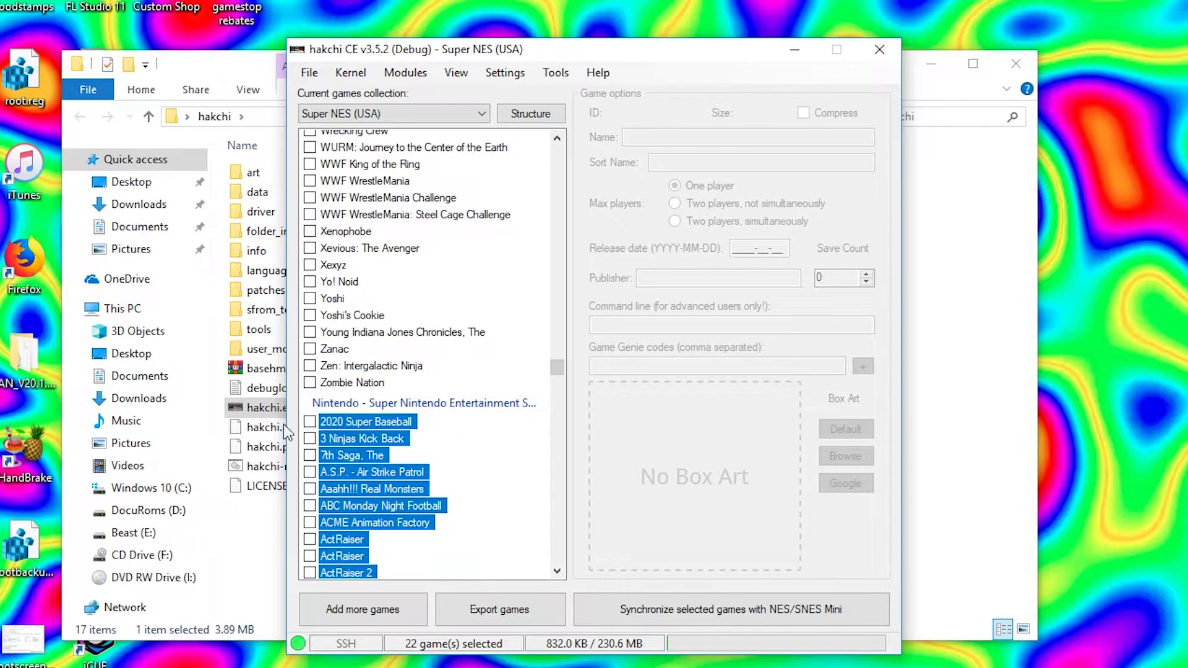
pyautogui.click(309, 422)
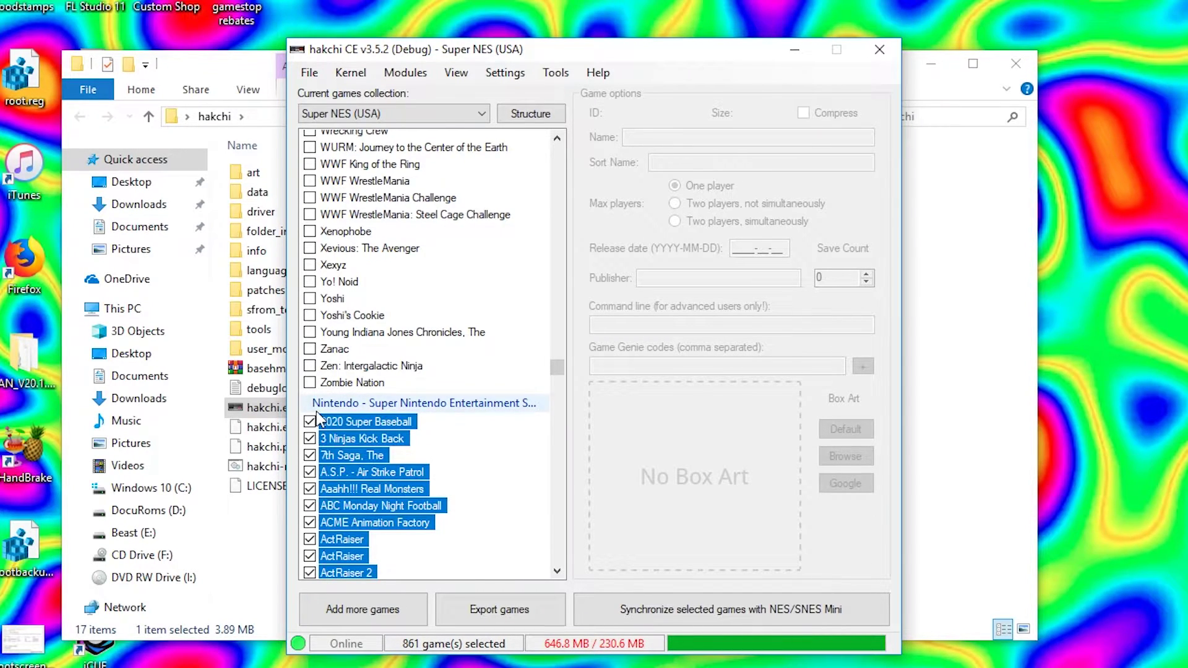
pyautogui.scroll(-8, 318, 421)
pyautogui.scroll(8, 351, 420)
pyautogui.scroll(-20, 352, 421)
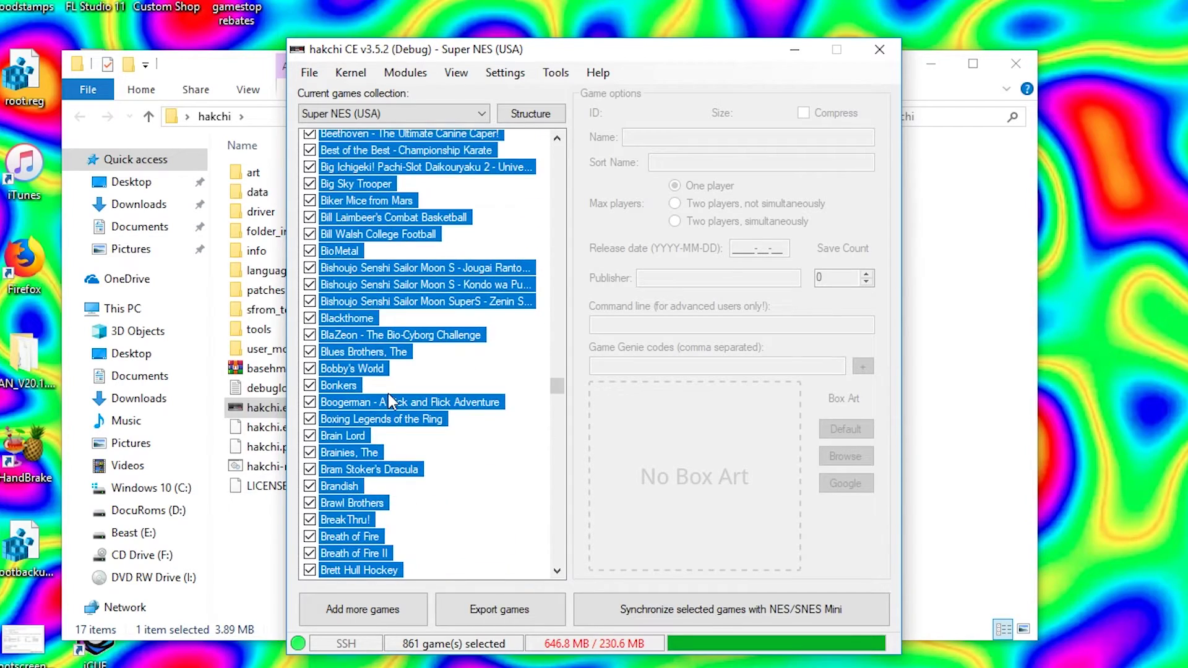
pyautogui.scroll(20, 408, 406)
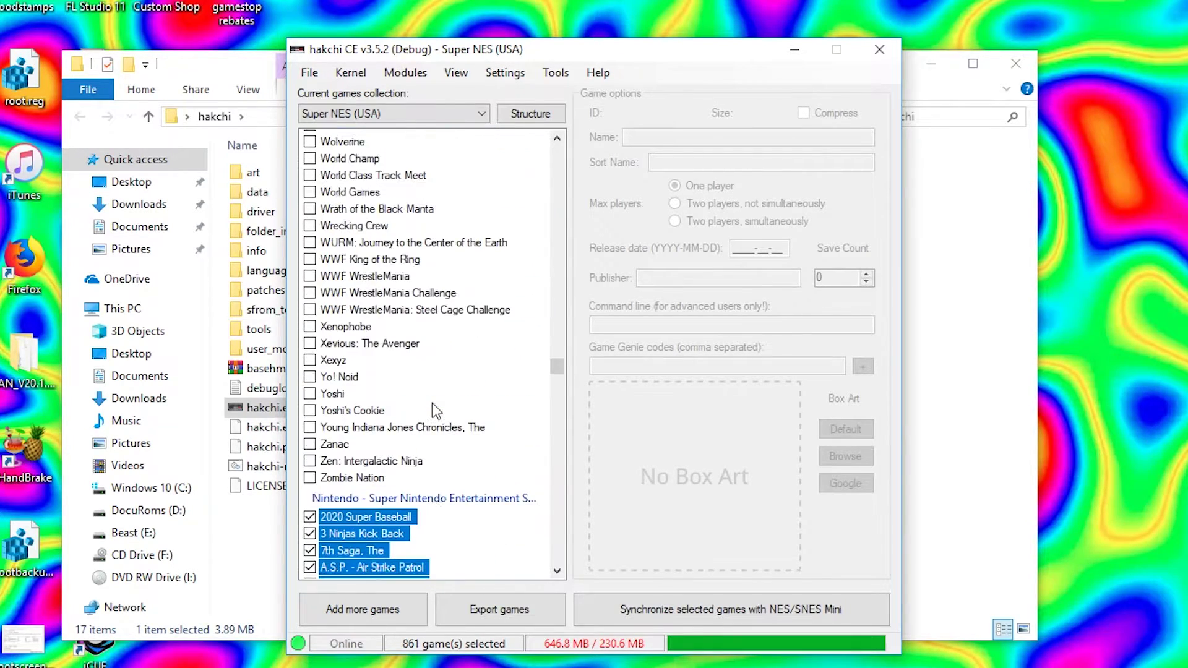
pyautogui.scroll(-5, 432, 403)
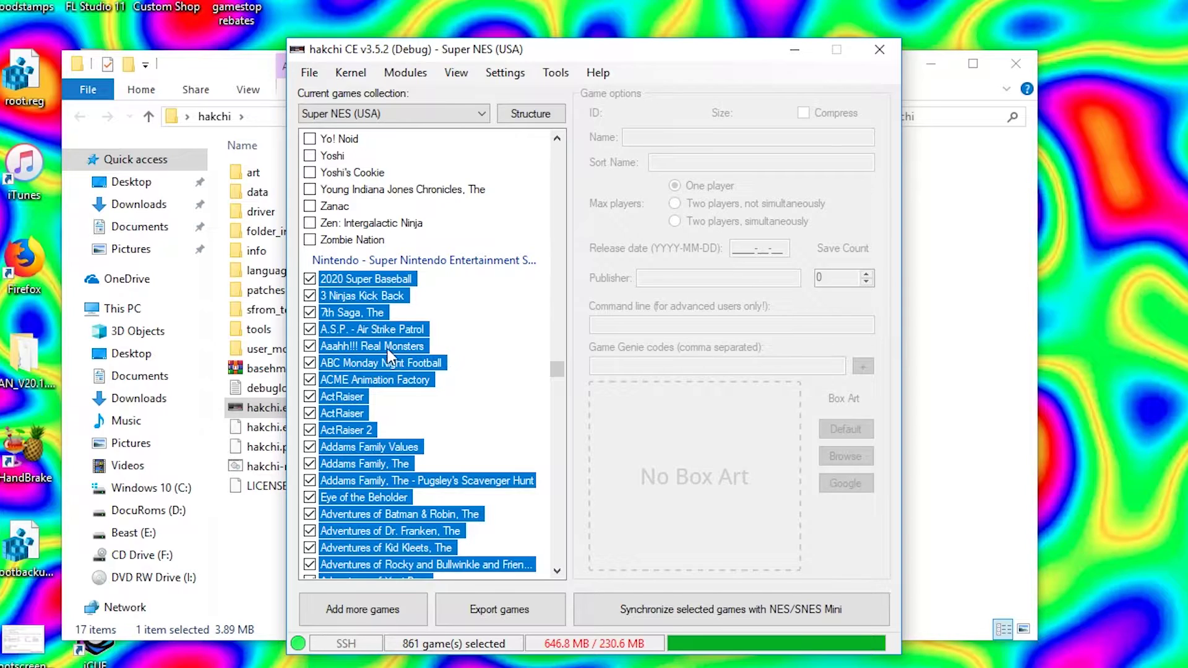
# Step: Download box art for the selected Super Nintendo games from the right-click menu
pyautogui.rightClick(354, 322)
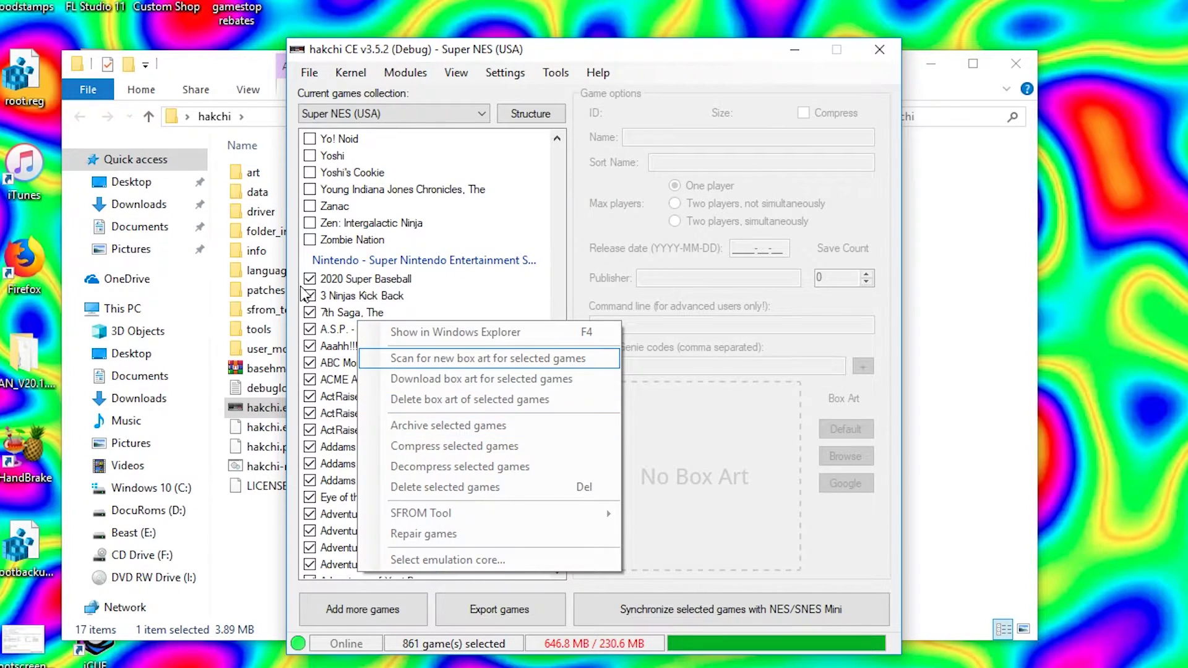
pyautogui.click(386, 281)
pyautogui.rightClick(389, 281)
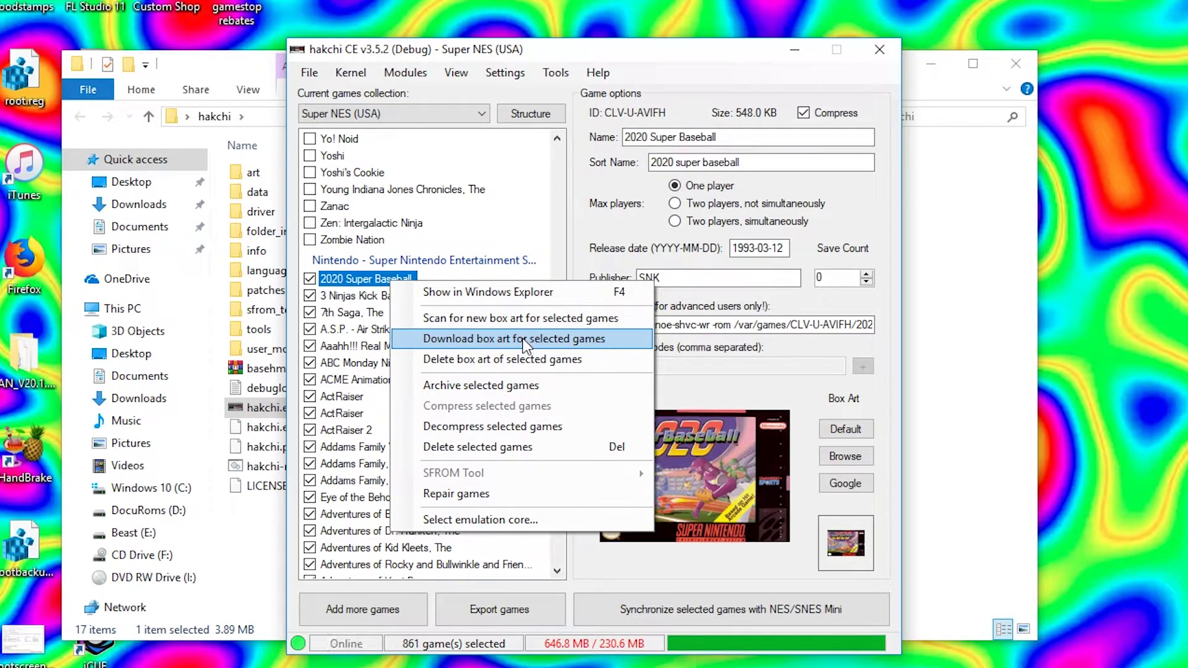
pyautogui.click(522, 338)
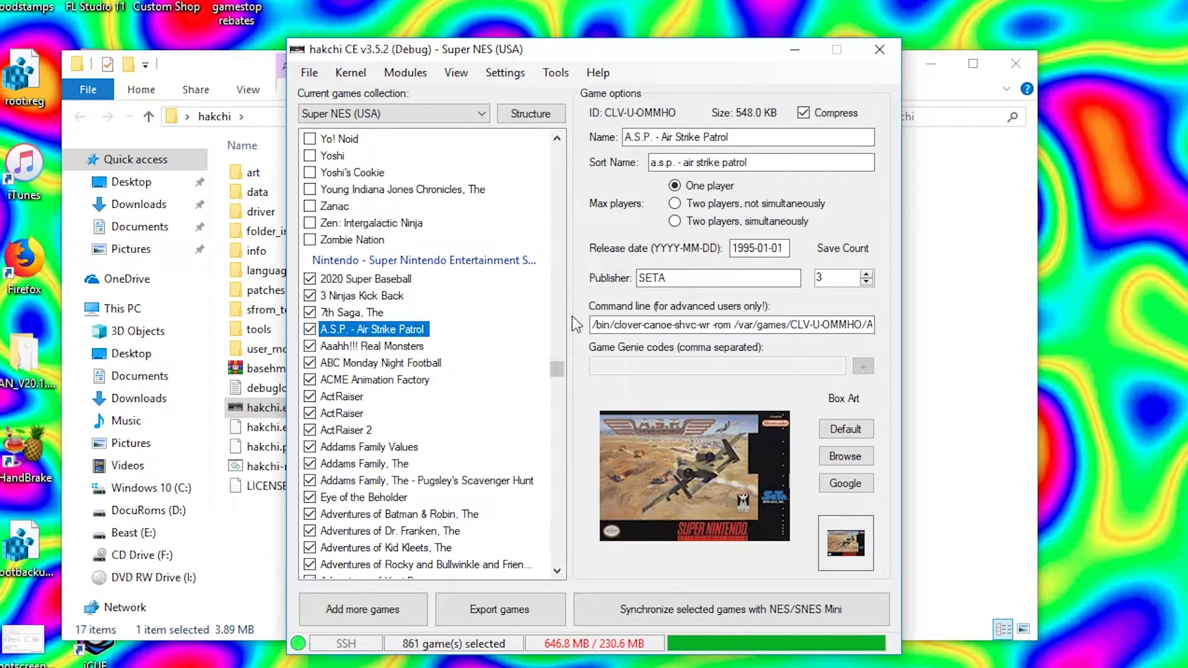
# Step: Scroll through the list to check covers such as A.S.P. - Air Strike Patrol's
pyautogui.moveTo(558, 371); pyautogui.dragTo(590, 443)
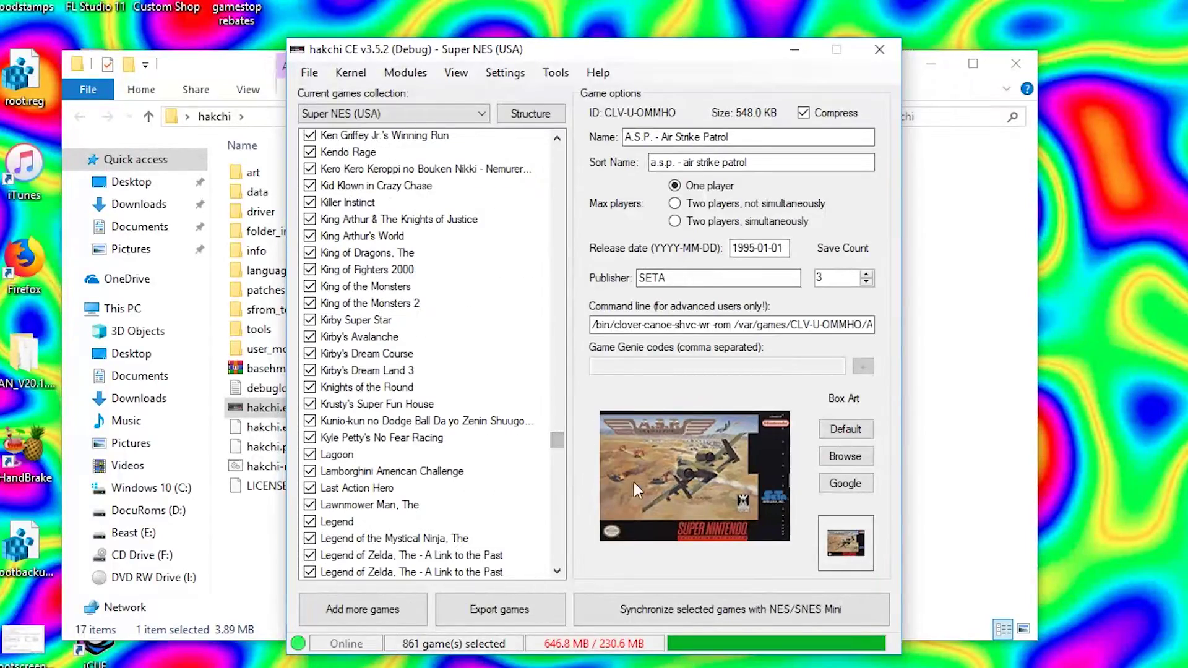
pyautogui.scroll(-15, 516, 480)
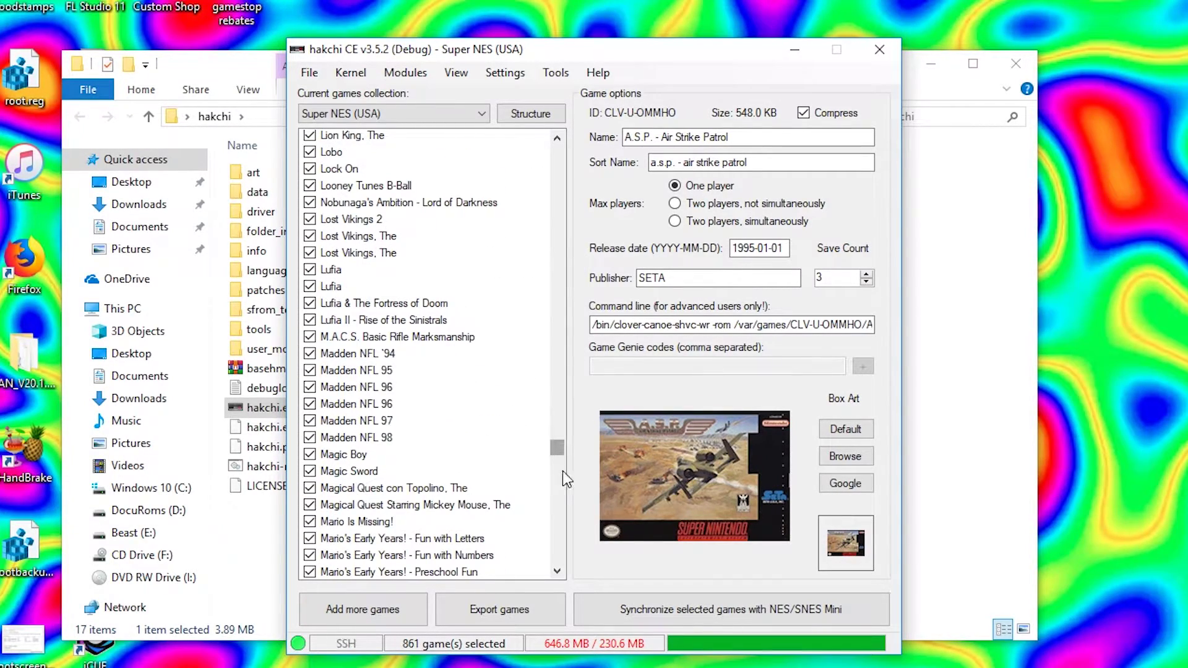
pyautogui.moveTo(555, 443); pyautogui.dragTo(558, 207)
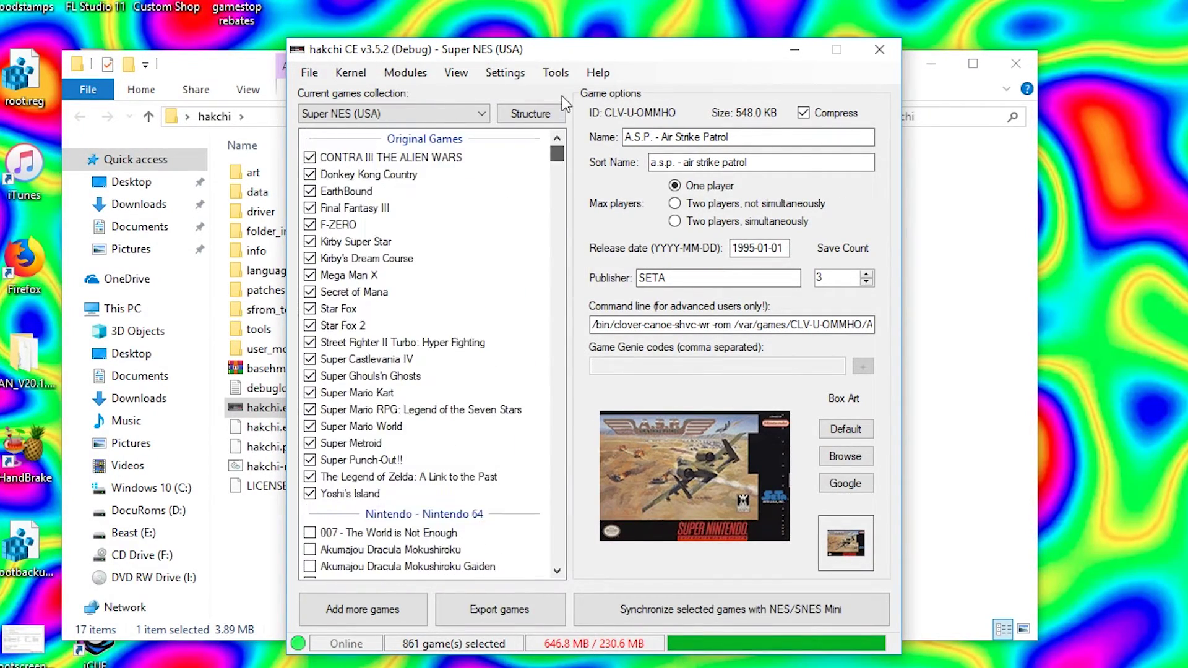
pyautogui.moveTo(557, 153); pyautogui.dragTo(558, 370)
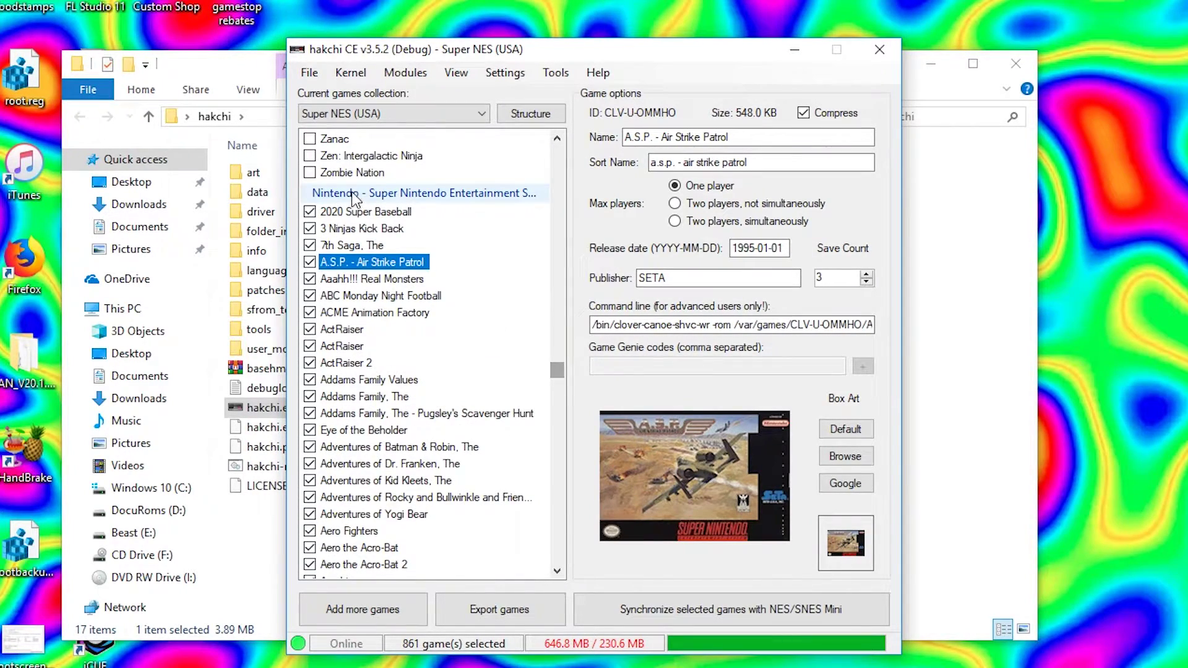
pyautogui.click(310, 229)
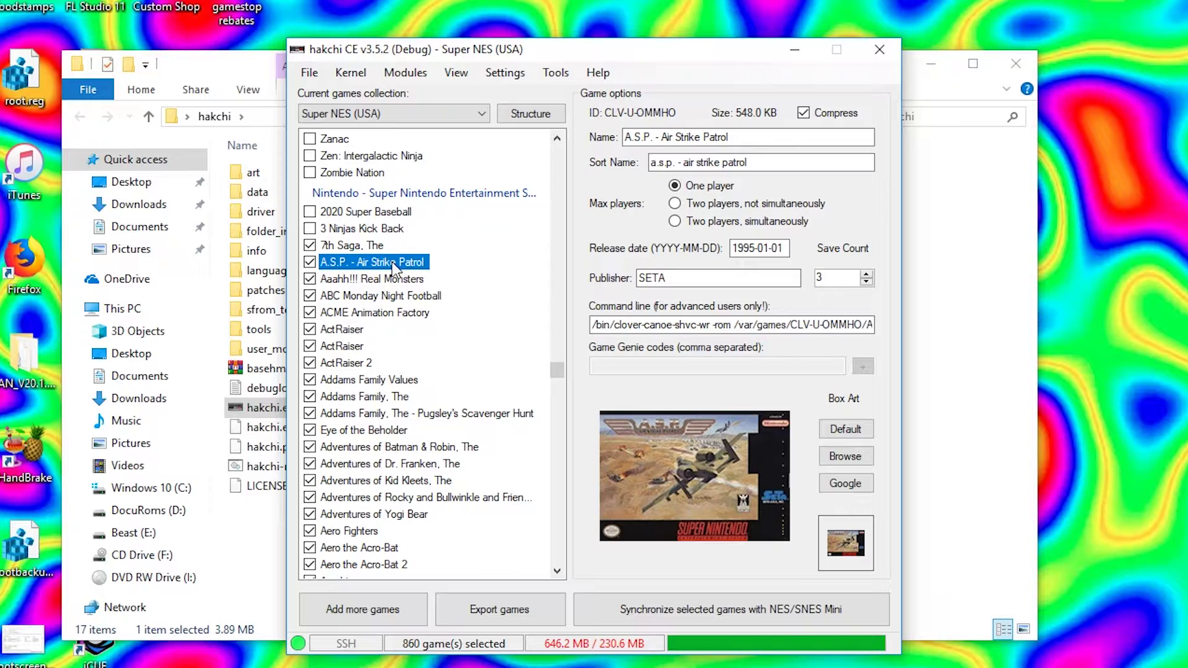
pyautogui.click(387, 197)
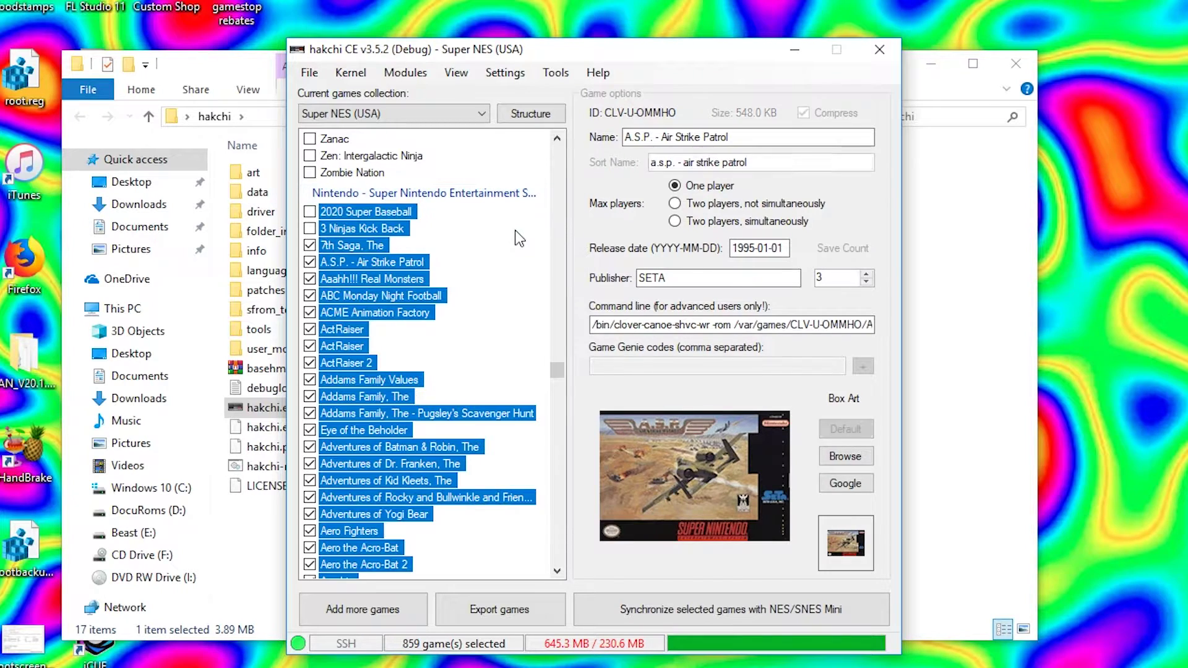
pyautogui.click(312, 244)
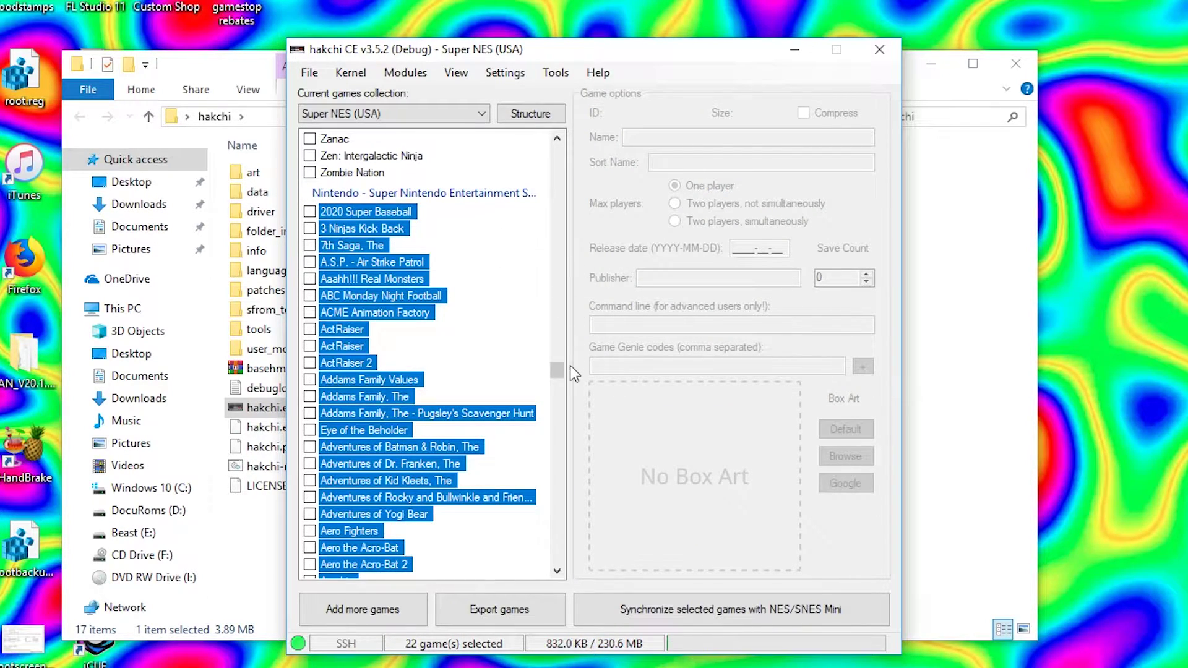
pyautogui.click(310, 212)
pyautogui.click(310, 212)
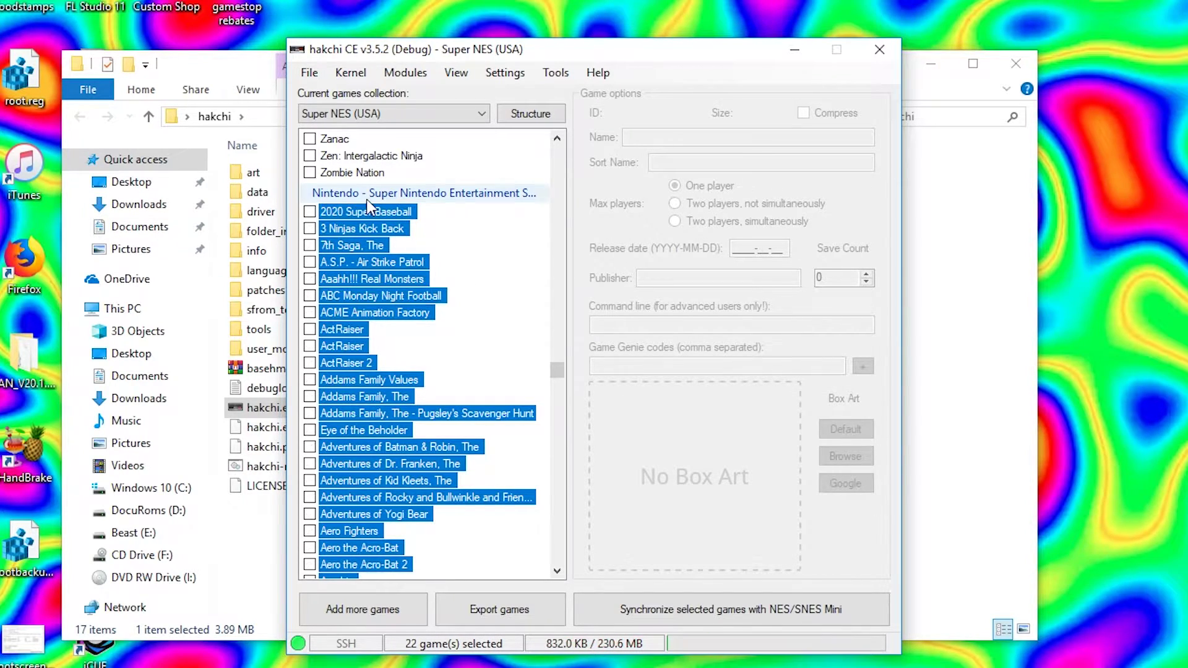
pyautogui.click(481, 259)
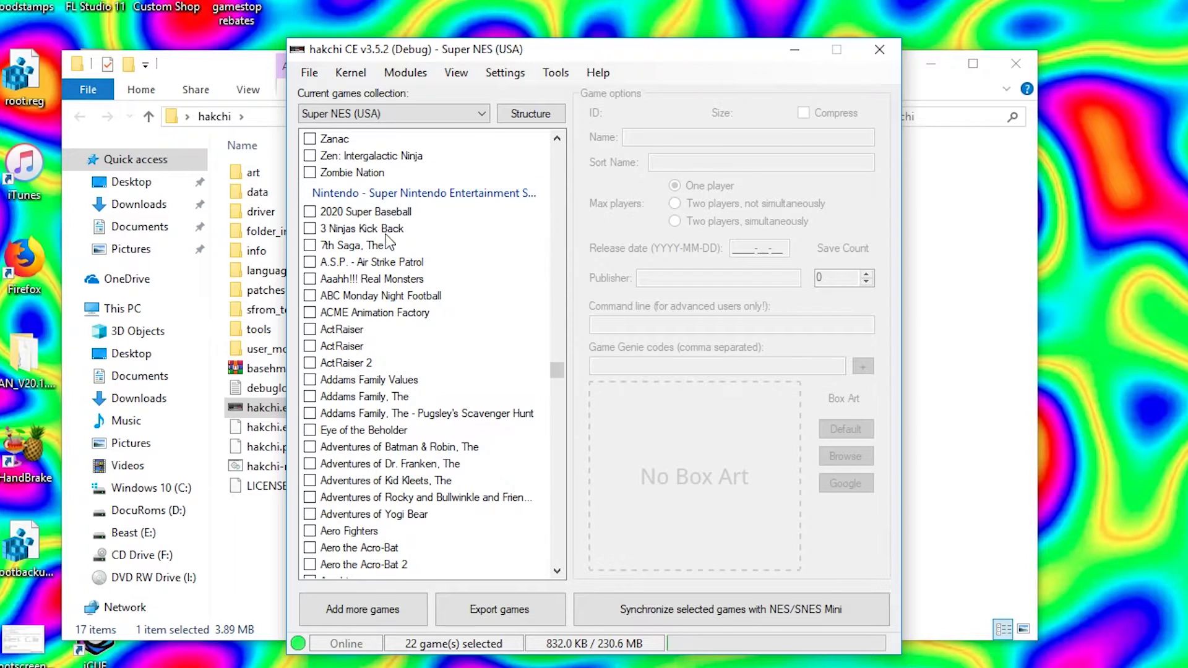
pyautogui.scroll(-4, 387, 242)
pyautogui.scroll(5, 380, 251)
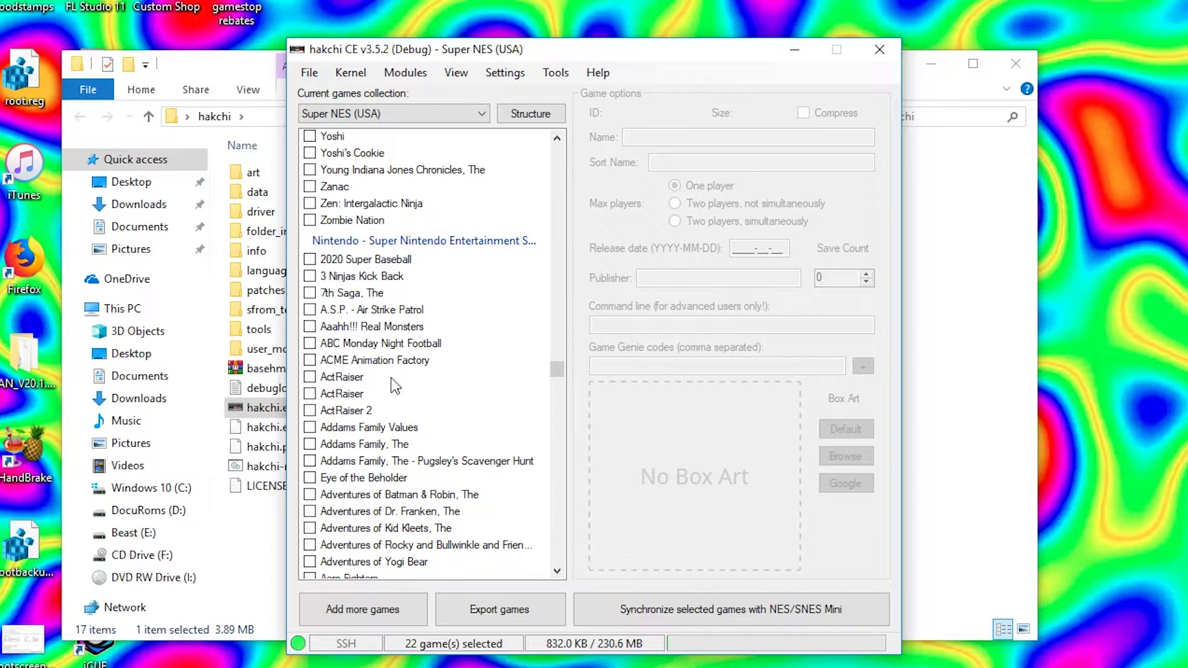
pyautogui.scroll(-1, 414, 399)
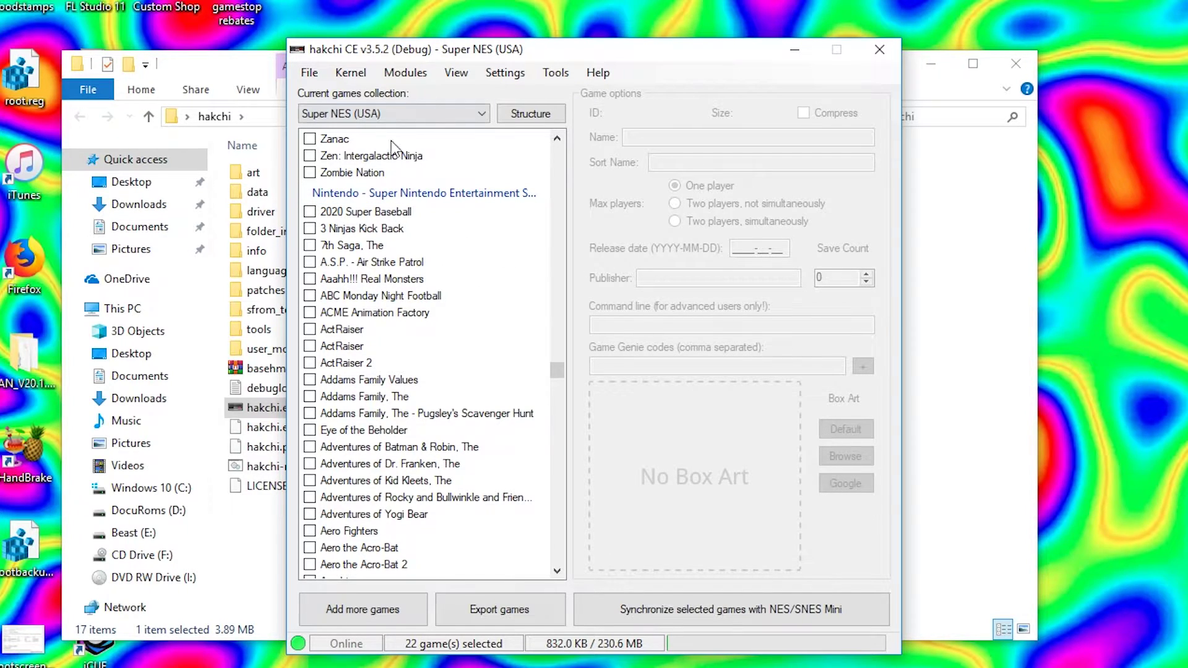
# Step: Select the whole Super Nintendo group and tick every game with Space
pyautogui.click(400, 195)
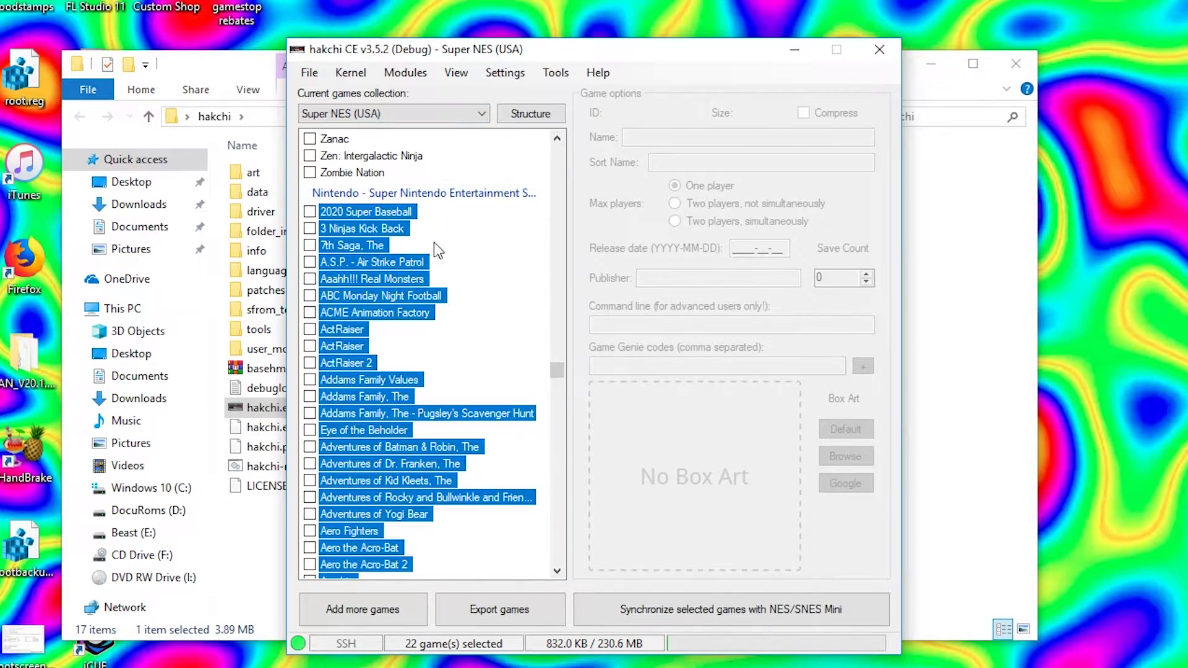
pyautogui.click(317, 213)
pyautogui.click(345, 199)
pyautogui.press('space')
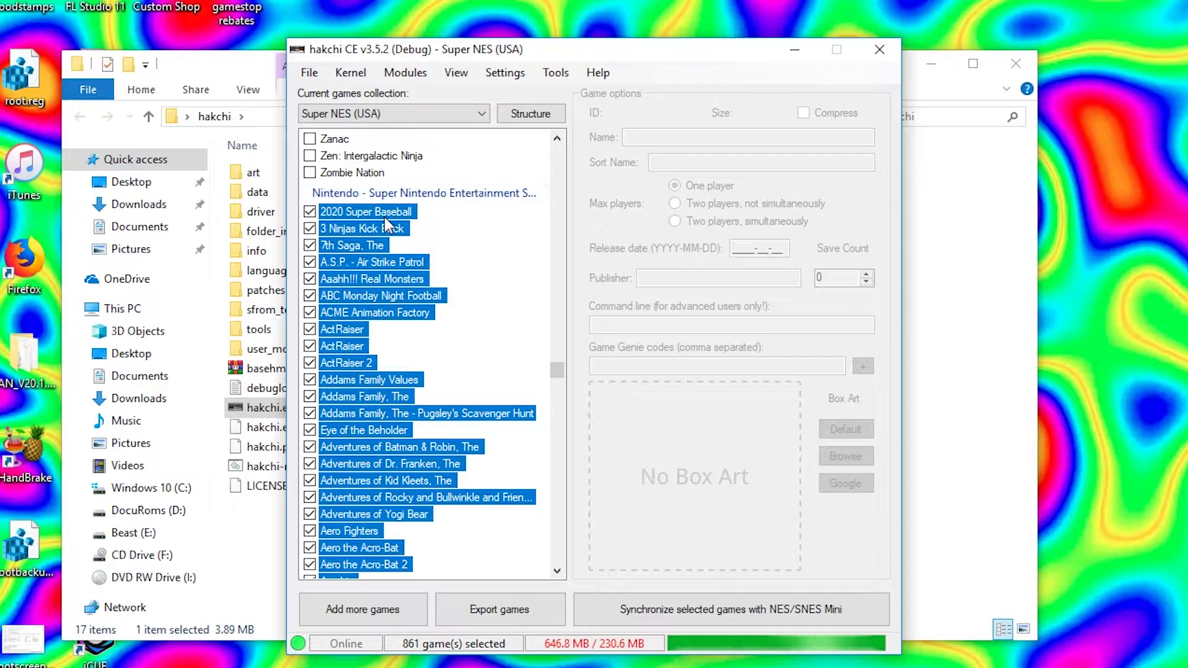
# Step: Check the details of 2020 Super Baseball and 3 Ninjas Kick Back, then reselect the group
pyautogui.click(384, 217)
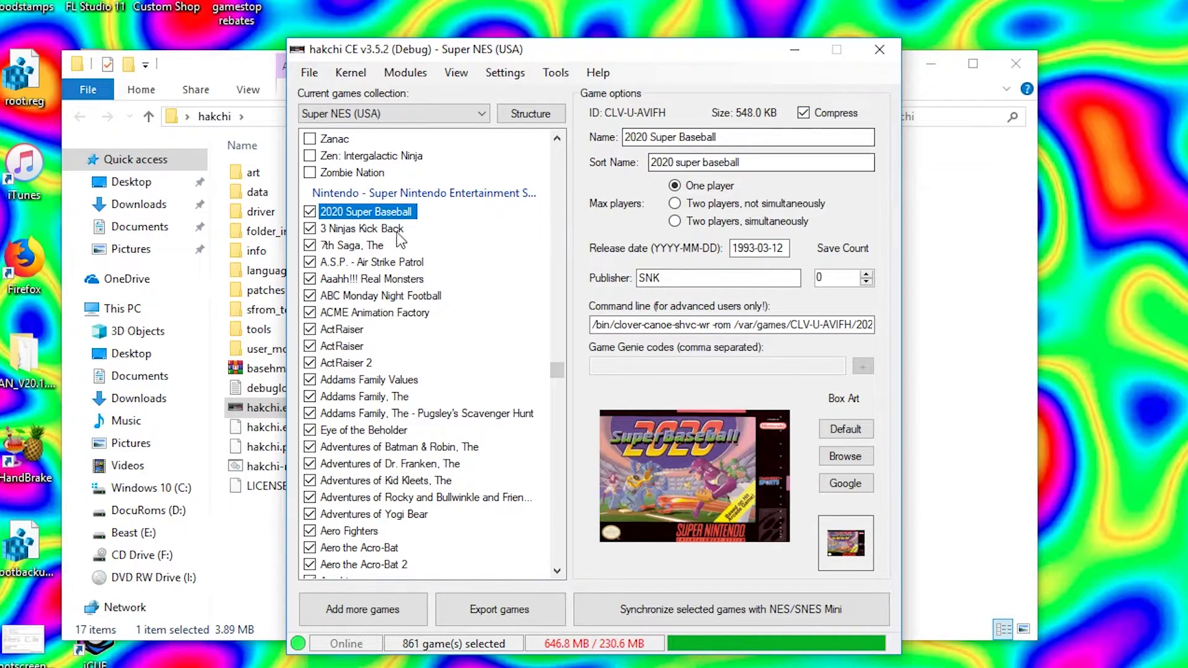
pyautogui.press('Down')
pyautogui.press('Down')
pyautogui.press('Down')
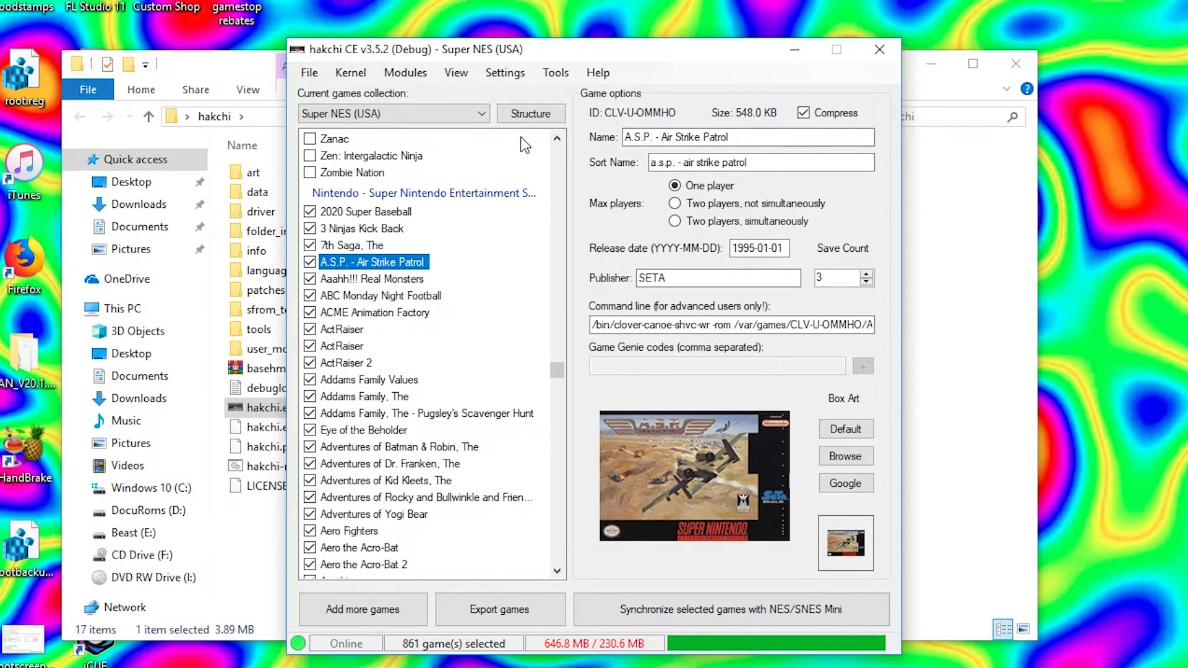
pyautogui.click(392, 194)
pyautogui.scroll(-20, 374, 512)
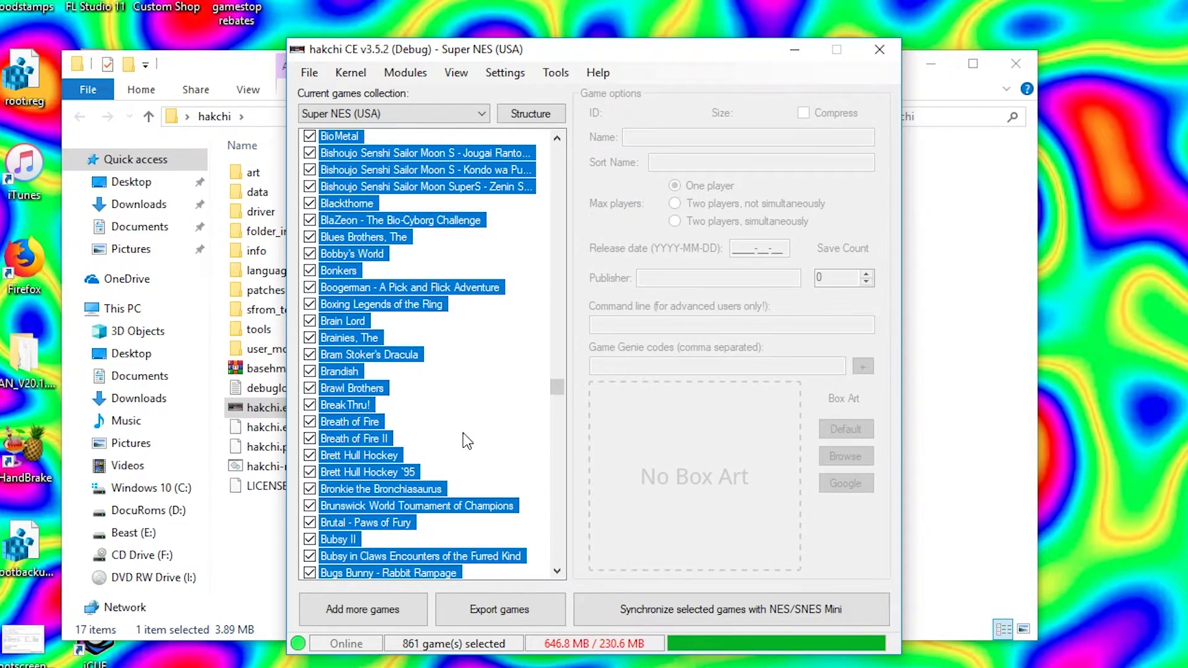
pyautogui.scroll(20, 458, 297)
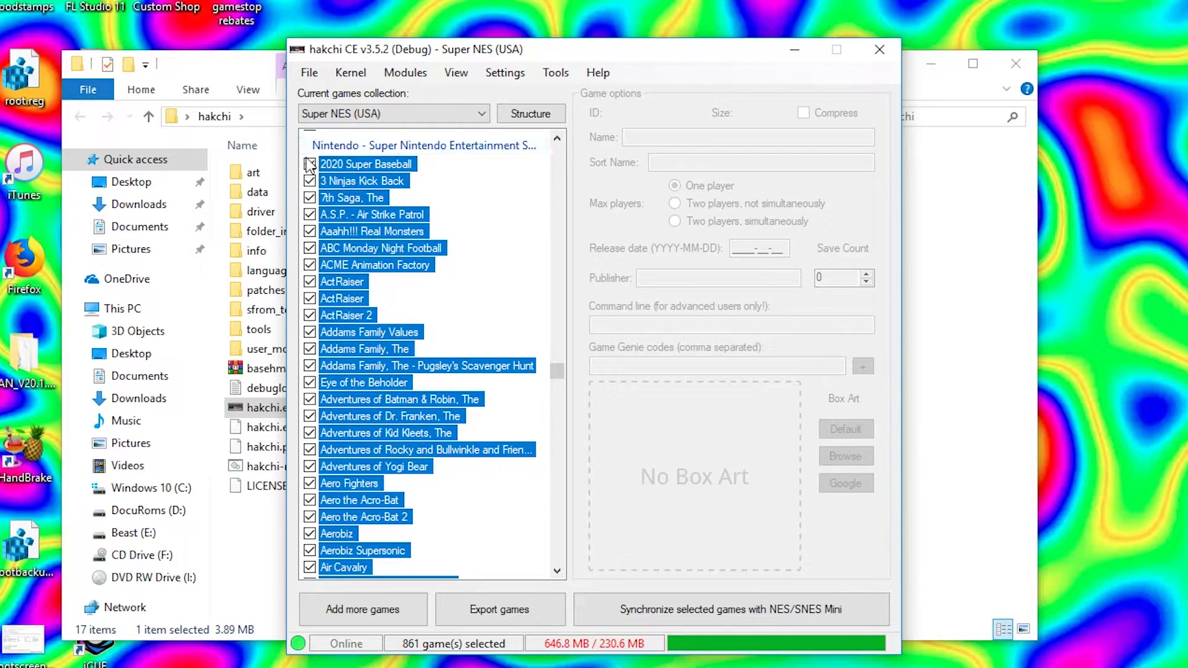
# Step: Untick all SNES games, then tick a few including Exertainment Mountain Bike Rally & Speed Racer
pyautogui.click(309, 164)
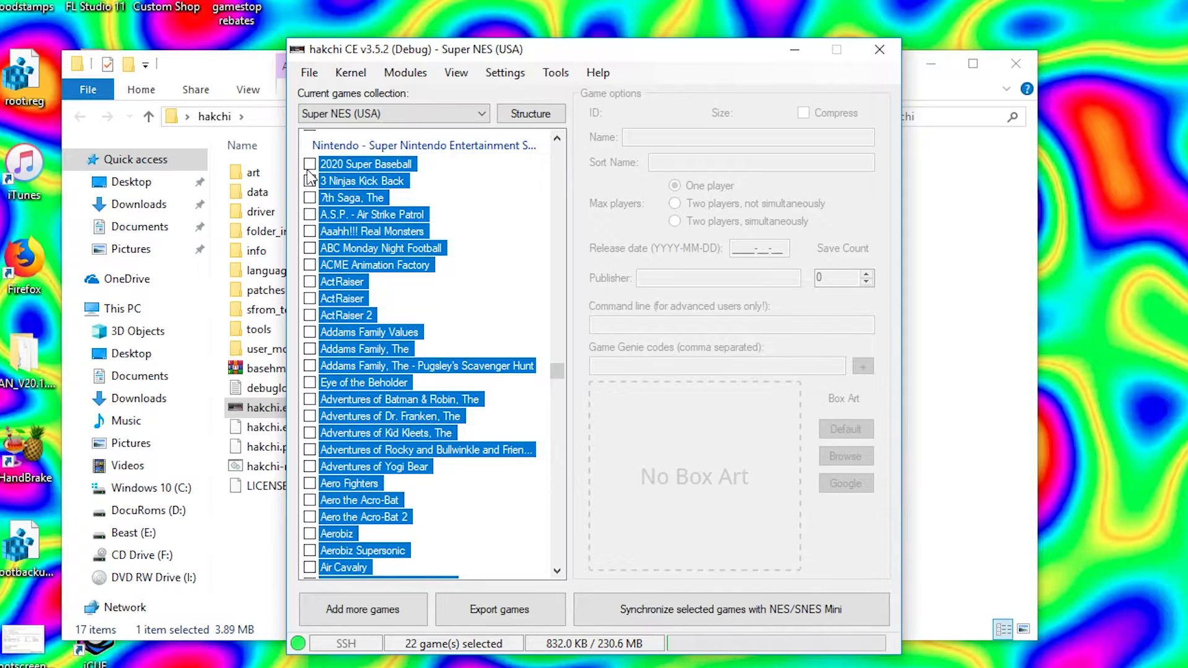
pyautogui.click(307, 172)
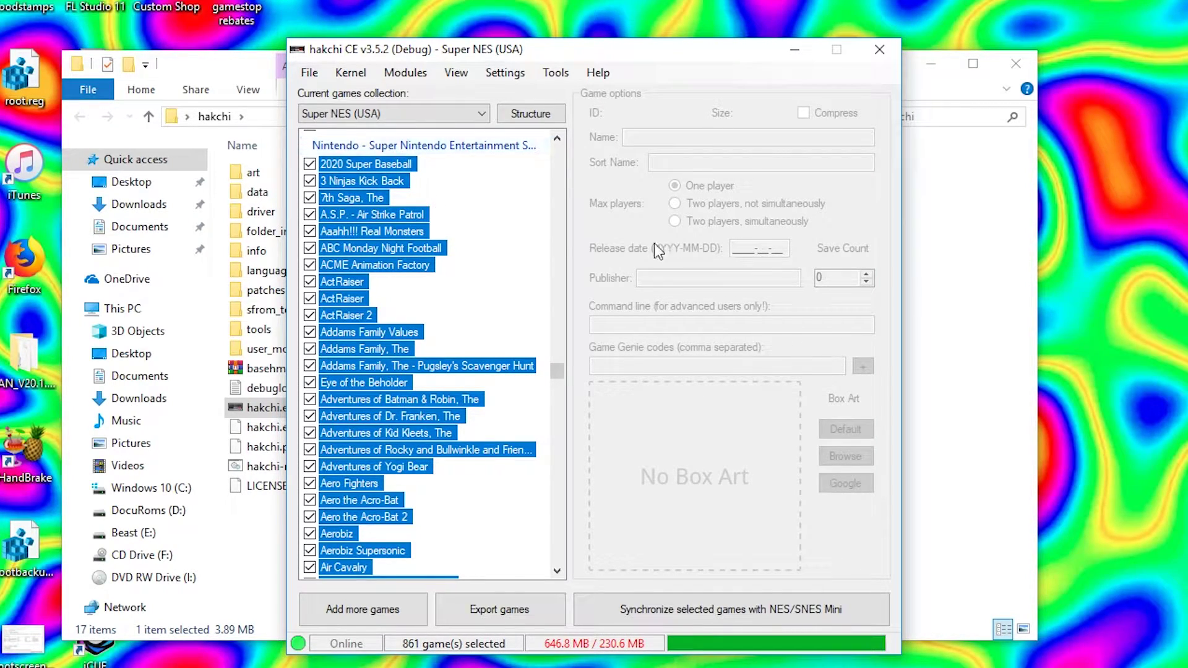
pyautogui.click(304, 175)
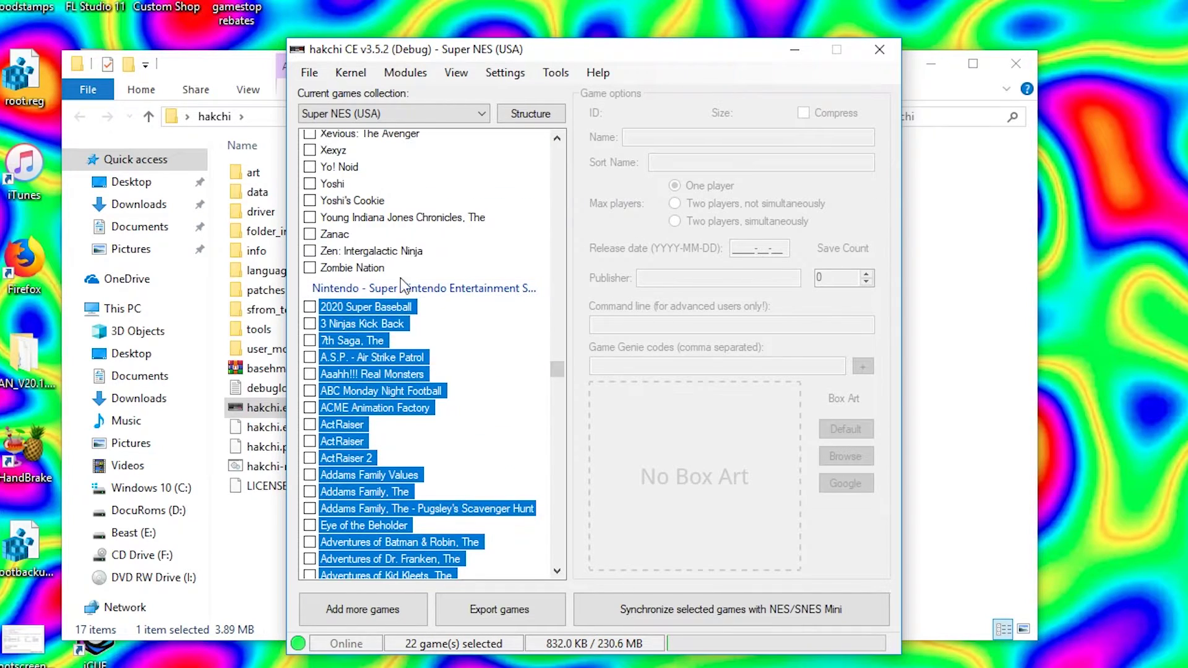
pyautogui.scroll(-10, 366, 306)
pyautogui.click(309, 284)
pyautogui.scroll(-10, 433, 347)
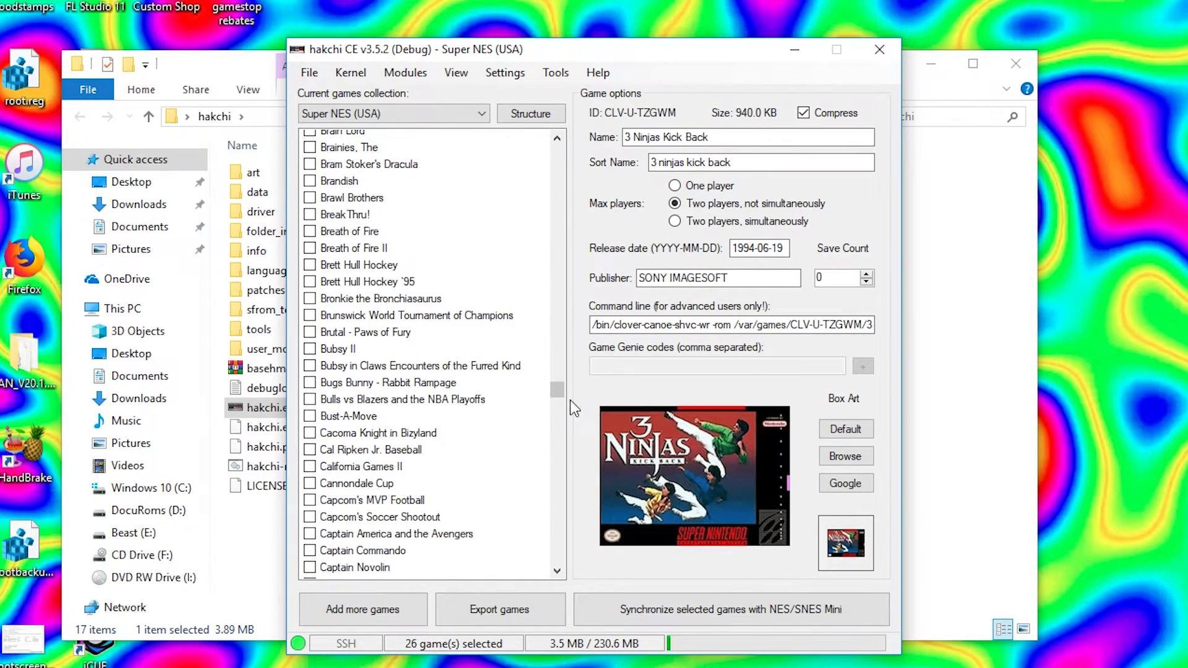
pyautogui.click(310, 386)
pyautogui.click(310, 402)
# Step: Tick the Ren & Stimpy games, Street Fighter II, Street Fighter II Turbo and both X-Men titles
pyautogui.scroll(-20, 384, 400)
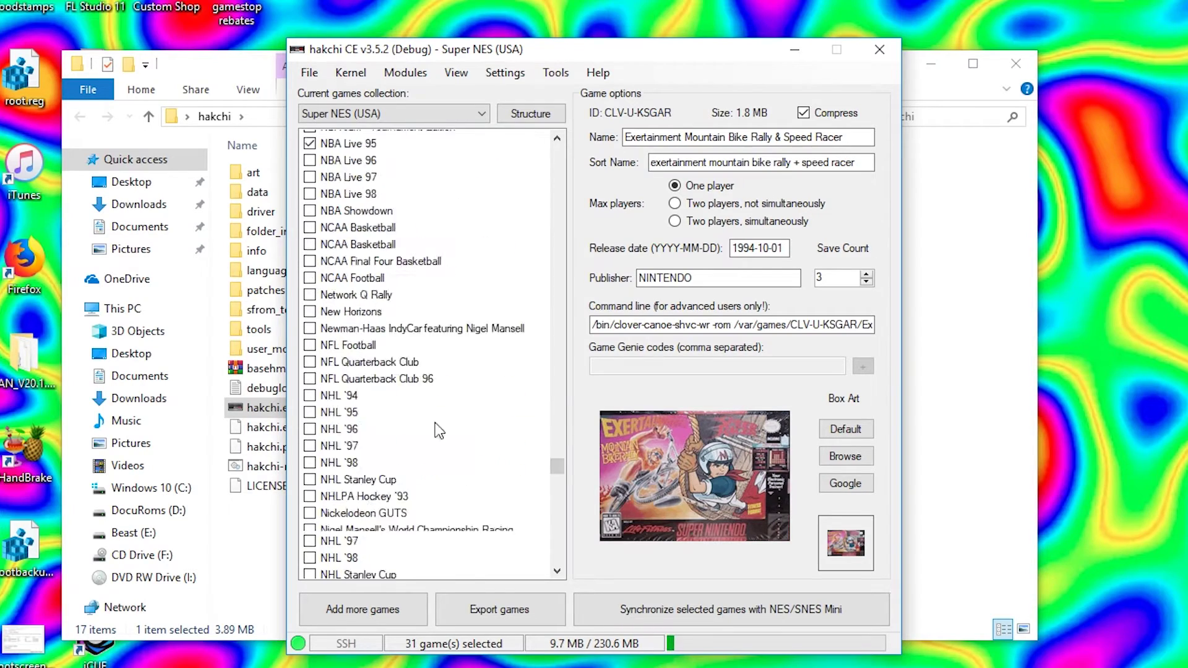
pyautogui.scroll(-10, 533, 465)
pyautogui.click(309, 205)
pyautogui.keyDown('shift'); pyautogui.click(309, 255); pyautogui.keyUp('shift')
pyautogui.scroll(-20, 544, 343)
pyautogui.click(309, 320)
pyautogui.click(309, 303)
pyautogui.scroll(-18, 315, 204)
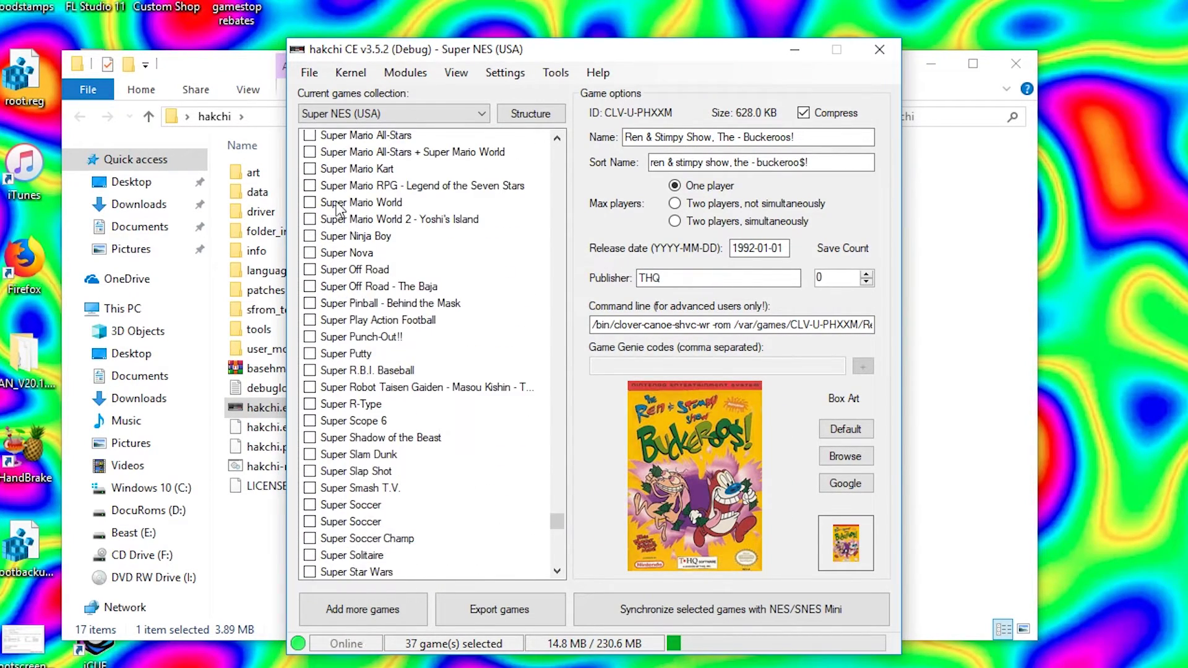
pyautogui.scroll(-20, 545, 425)
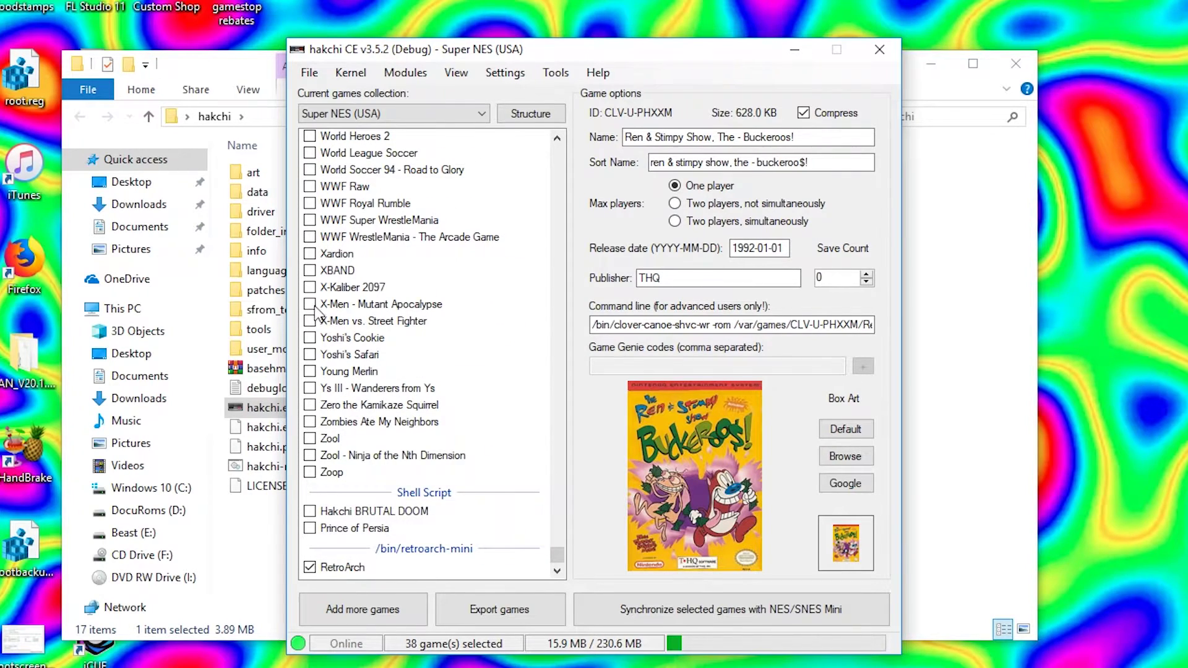
pyautogui.click(309, 304)
pyautogui.click(309, 321)
# Step: Set the game folder structure to automatic and glance at the modules options
pyautogui.moveTo(557, 554); pyautogui.dragTo(557, 155)
pyautogui.scroll(-8, 328, 395)
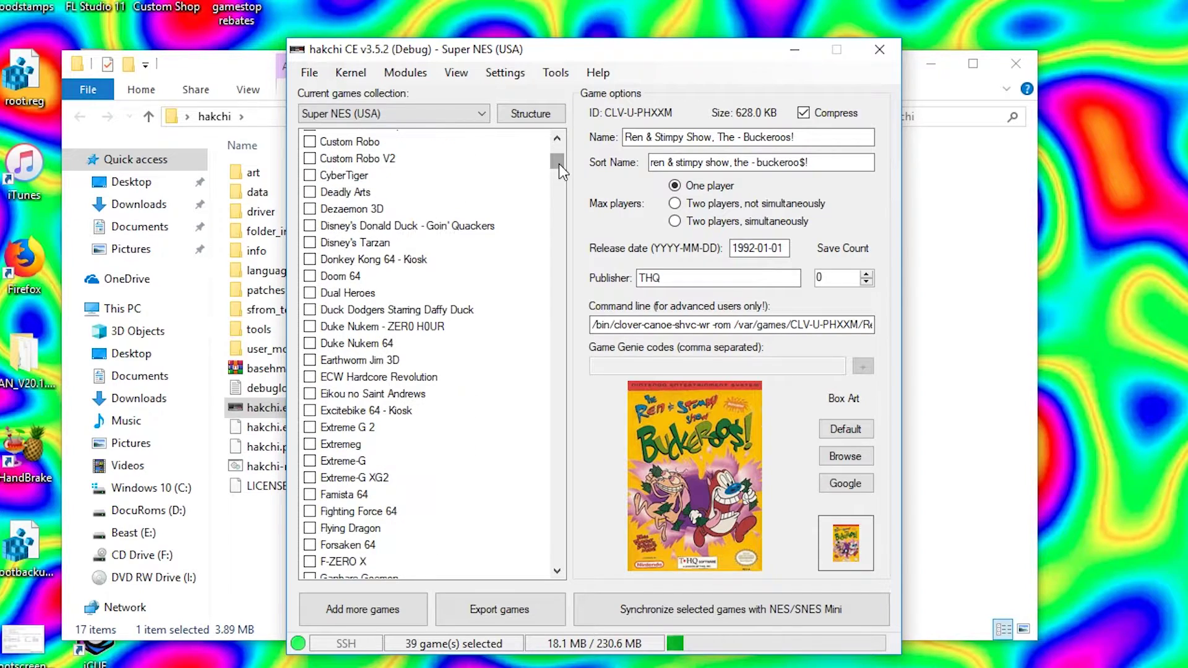
pyautogui.scroll(12, 392, 351)
pyautogui.scroll(-20, 555, 154)
pyautogui.click(530, 113)
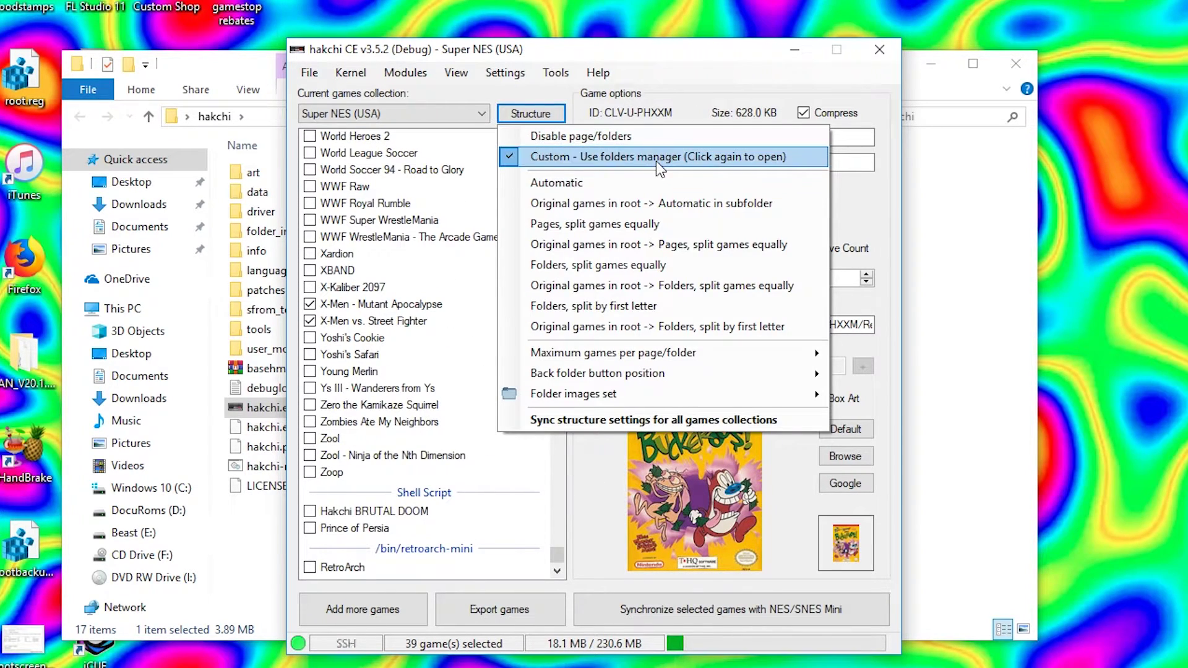
pyautogui.click(596, 180)
pyautogui.click(405, 72)
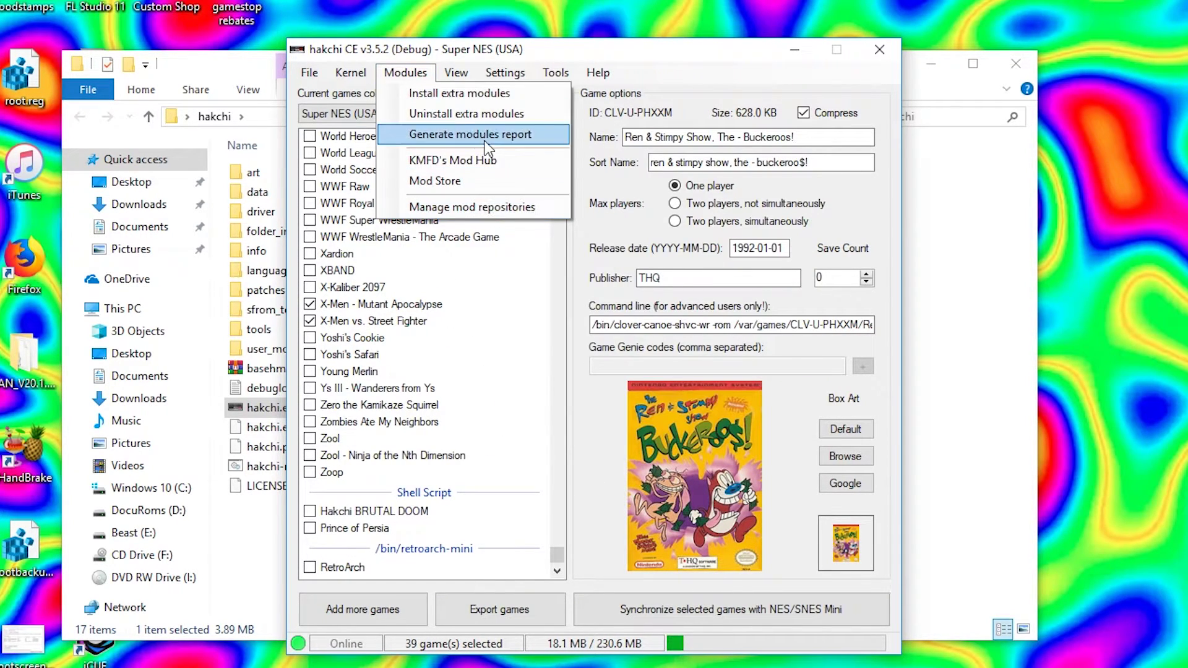
pyautogui.click(371, 73)
pyautogui.scroll(20, 377, 268)
pyautogui.scroll(-13, 446, 402)
pyautogui.click(530, 113)
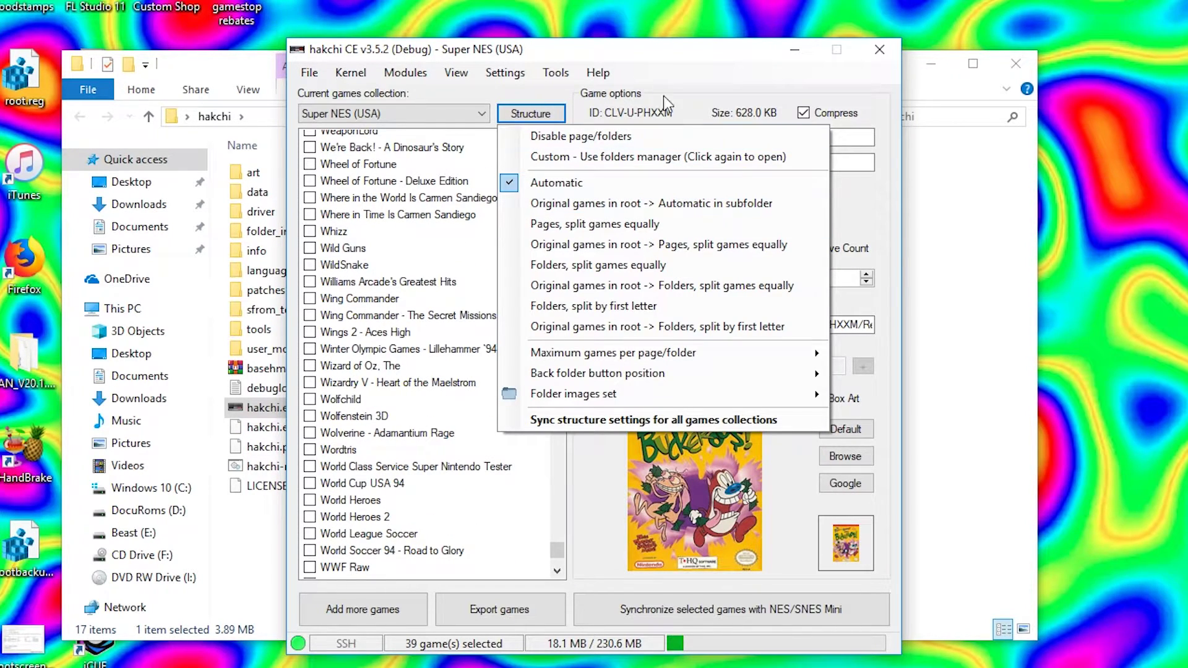
pyautogui.click(660, 57)
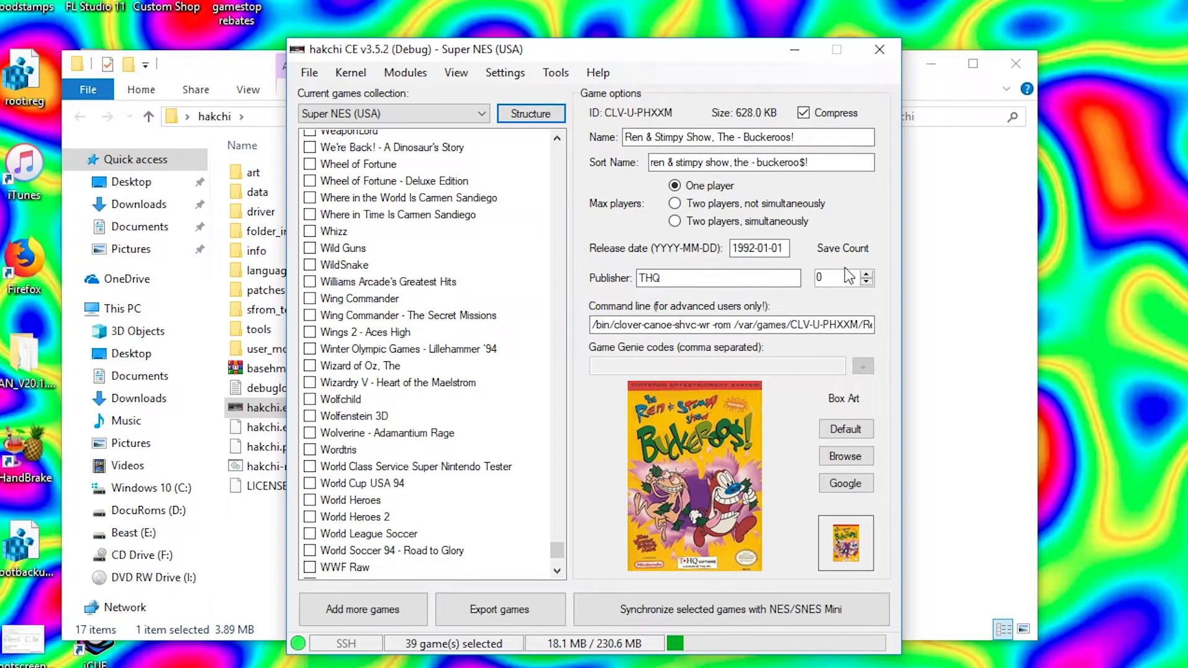
# Step: Show WWF WrestleMania - The Arcade Game's details and tick Xardion and Yoshi's Cookie
pyautogui.scroll(7, 434, 359)
pyautogui.scroll(-6, 452, 339)
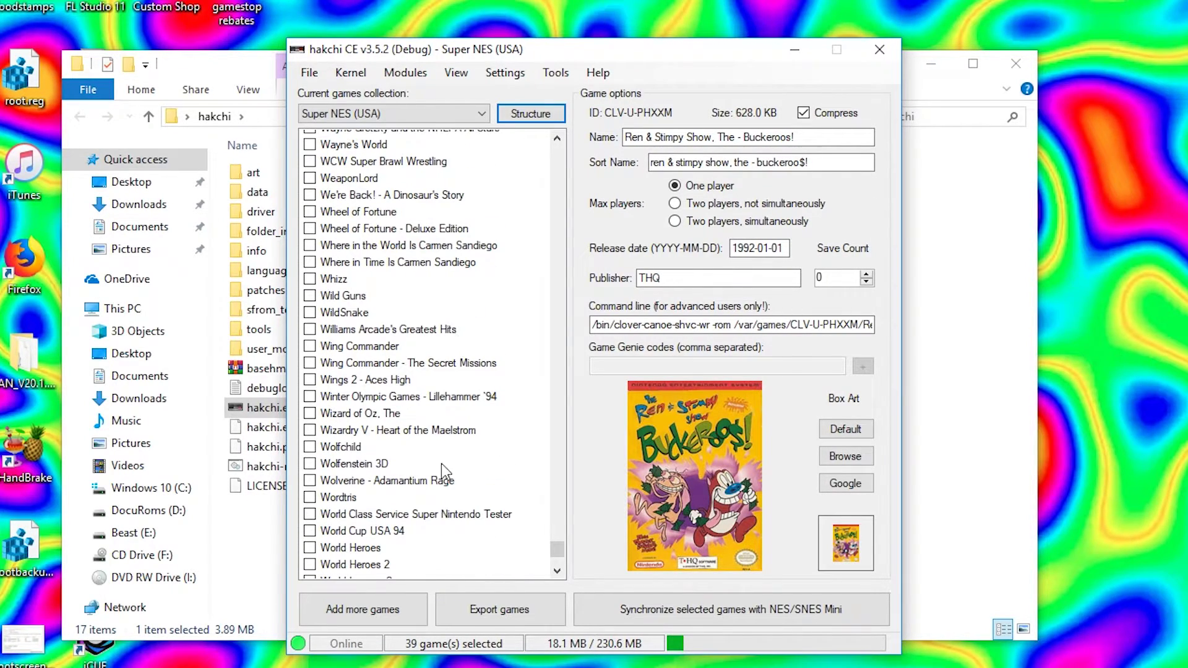
pyautogui.scroll(-4, 458, 443)
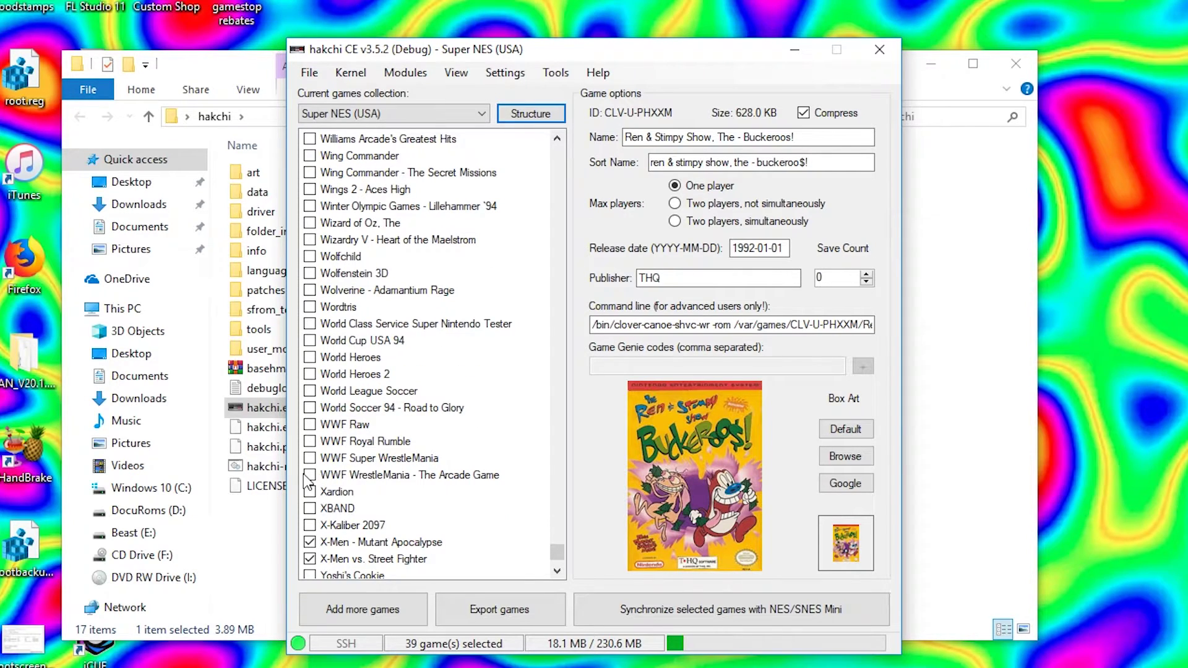
pyautogui.click(307, 477)
pyautogui.click(310, 492)
pyautogui.scroll(-4, 313, 495)
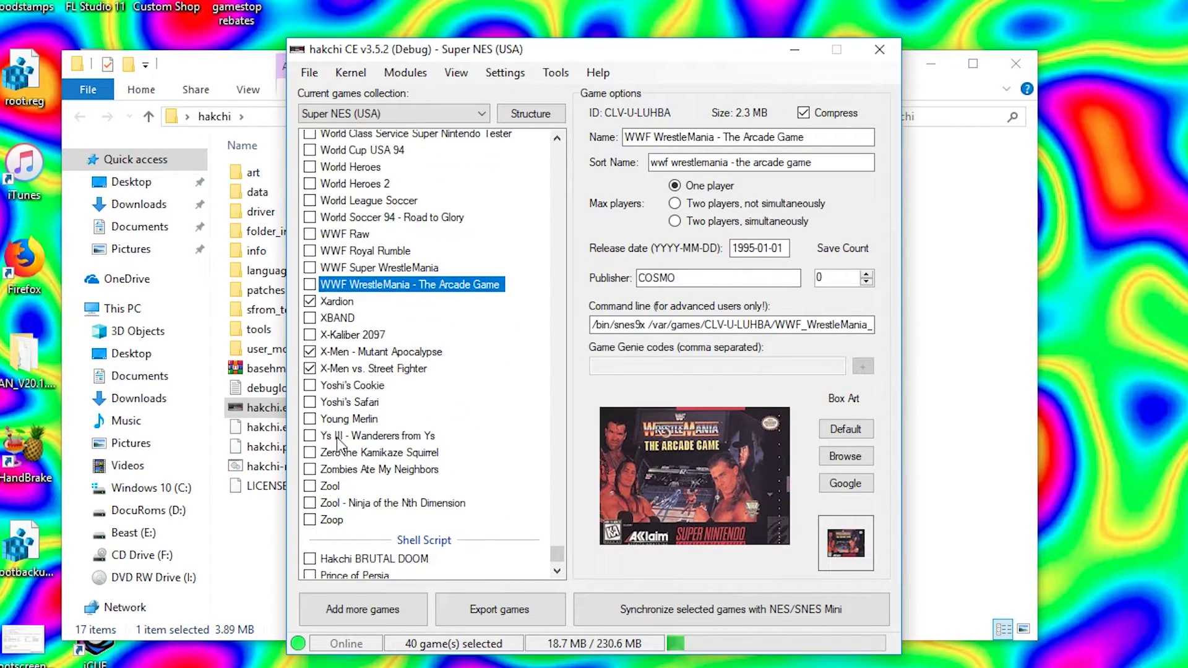
pyautogui.click(309, 387)
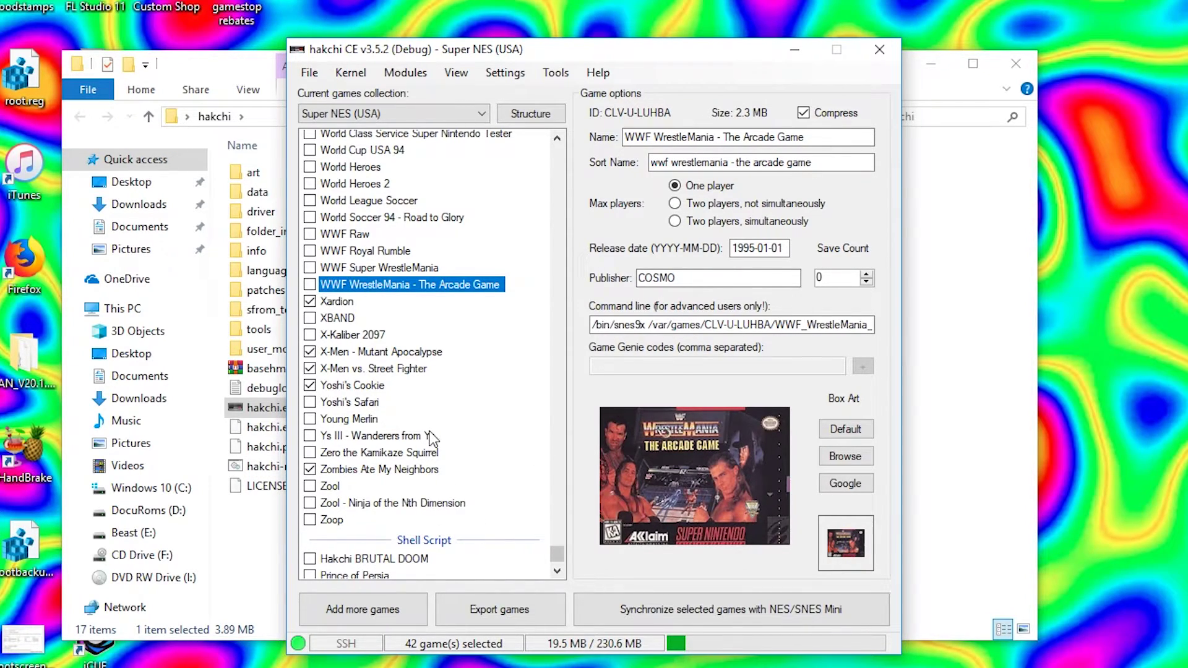
pyautogui.scroll(20, 431, 438)
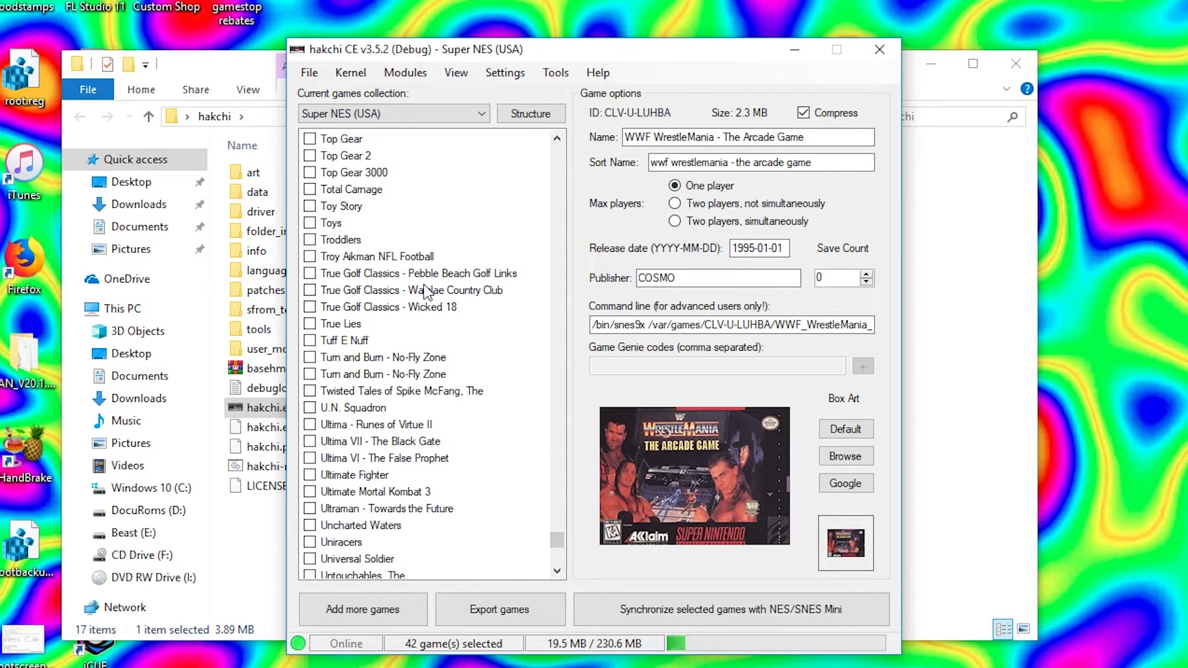
pyautogui.scroll(15, 424, 291)
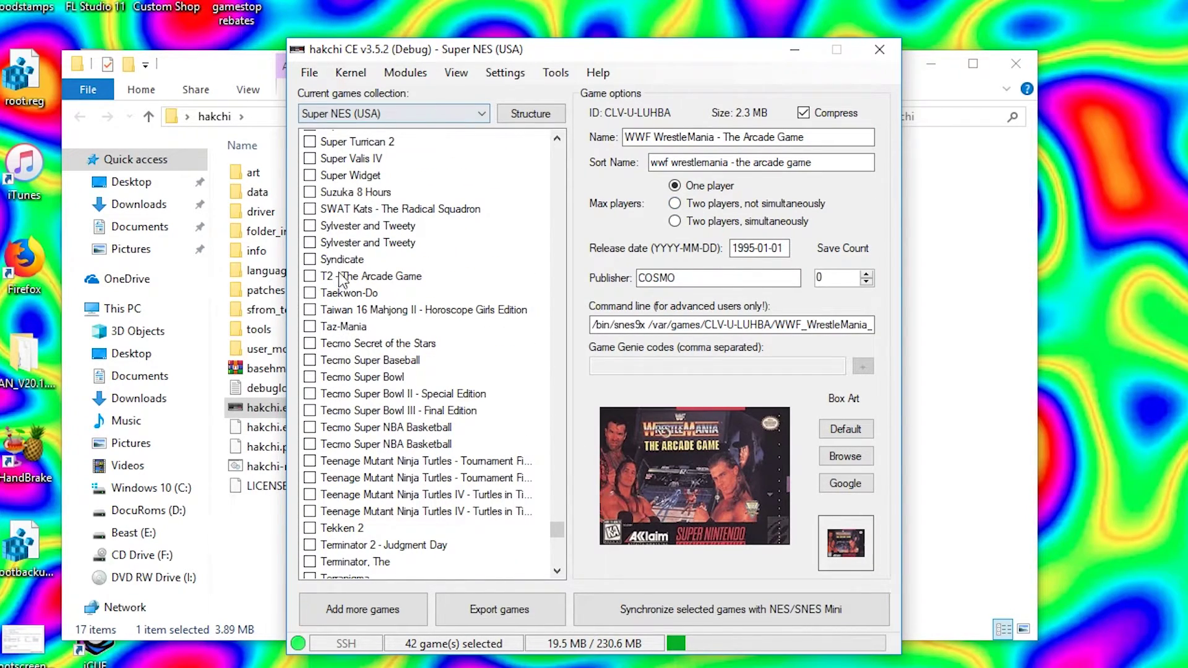
pyautogui.moveTo(559, 532); pyautogui.dragTo(554, 283)
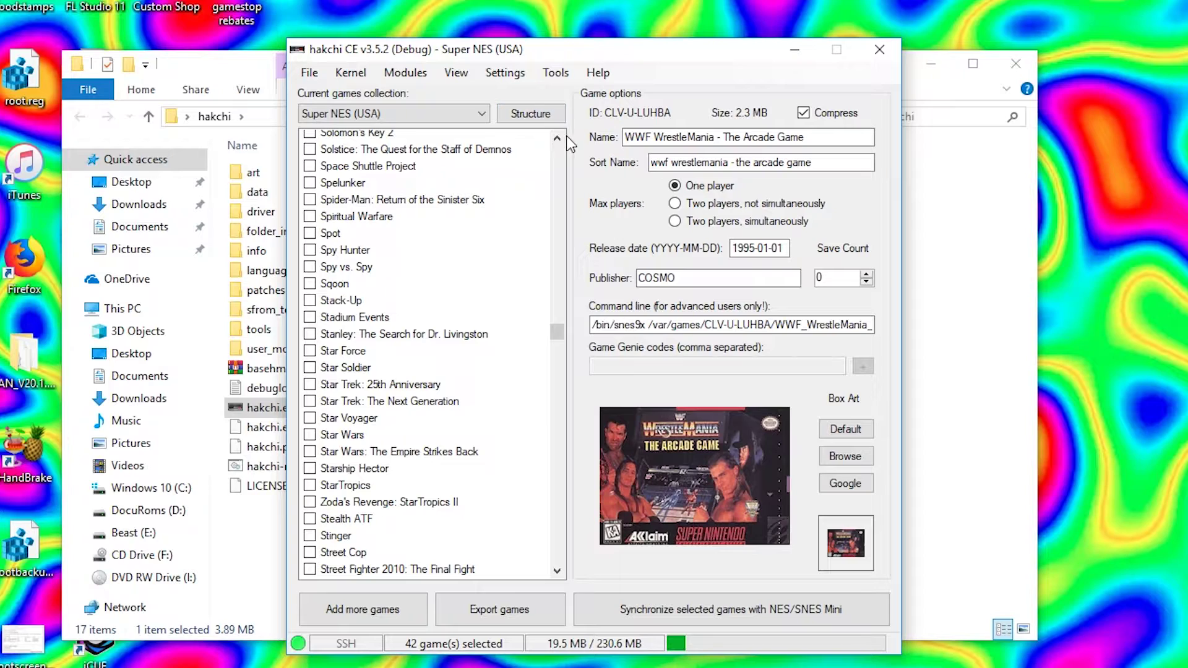
pyautogui.click(544, 115)
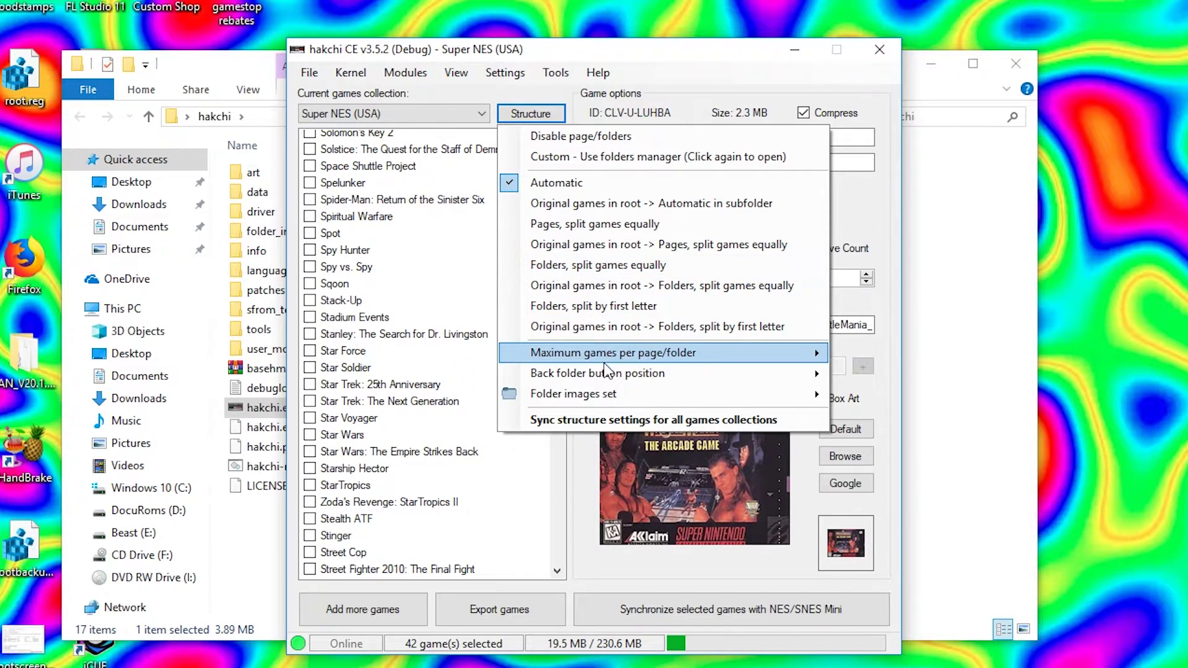
pyautogui.moveTo(606, 346)
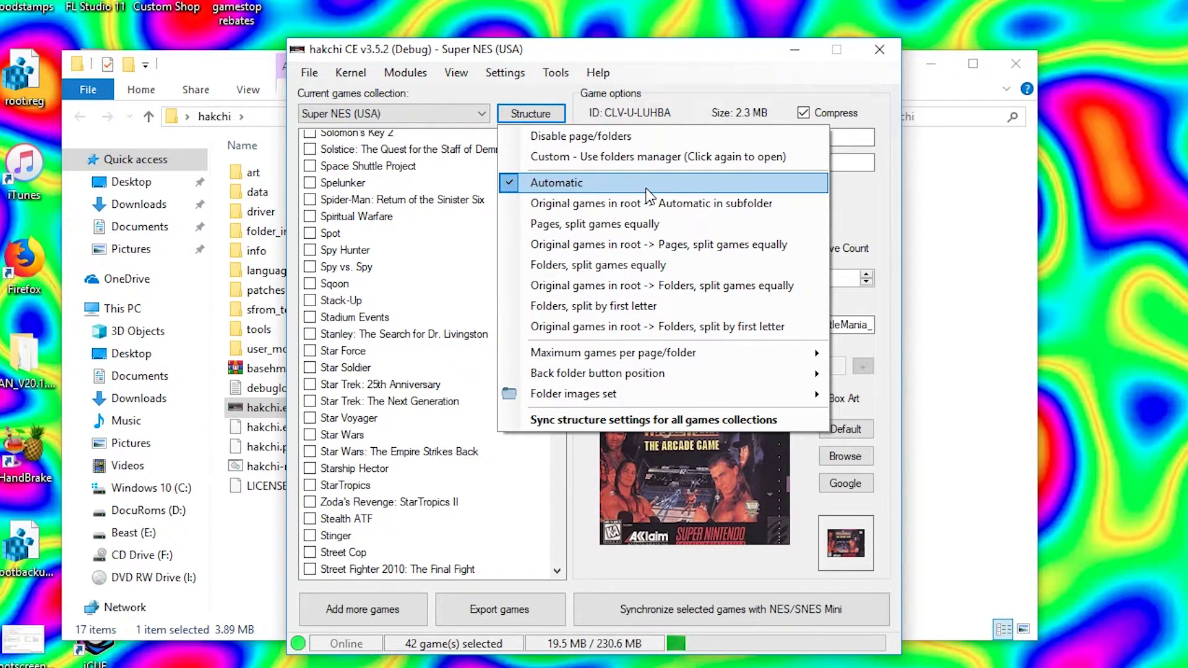
pyautogui.click(628, 47)
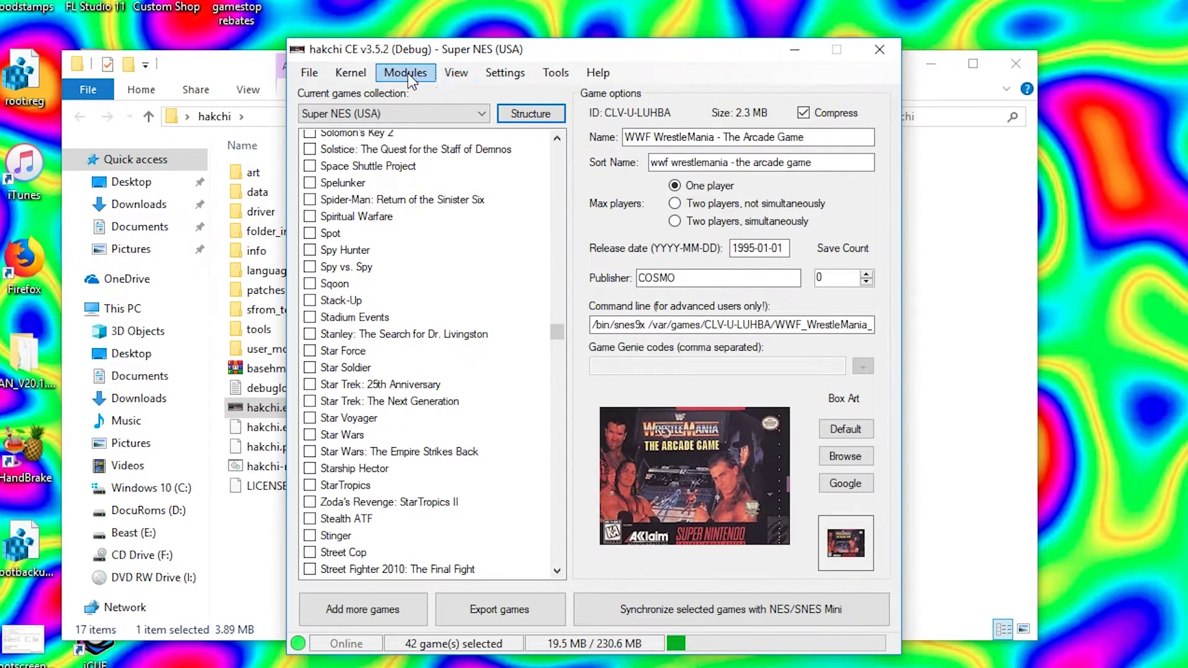
pyautogui.moveTo(555, 335); pyautogui.dragTo(558, 164)
pyautogui.click(457, 72)
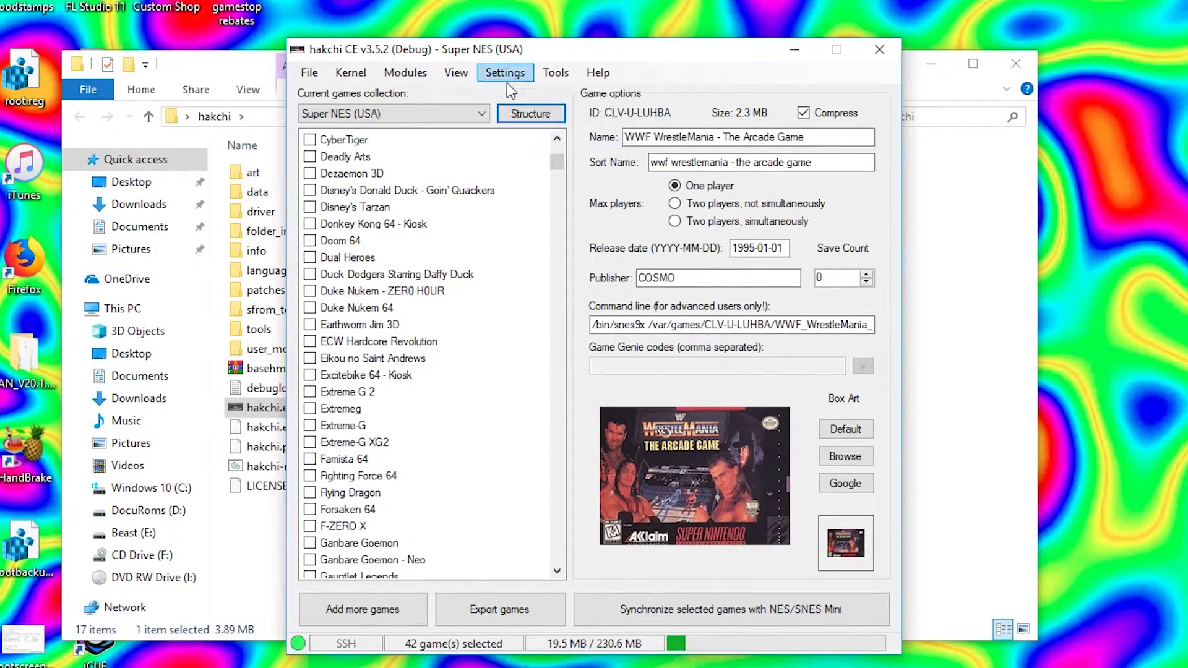
pyautogui.moveTo(484, 108)
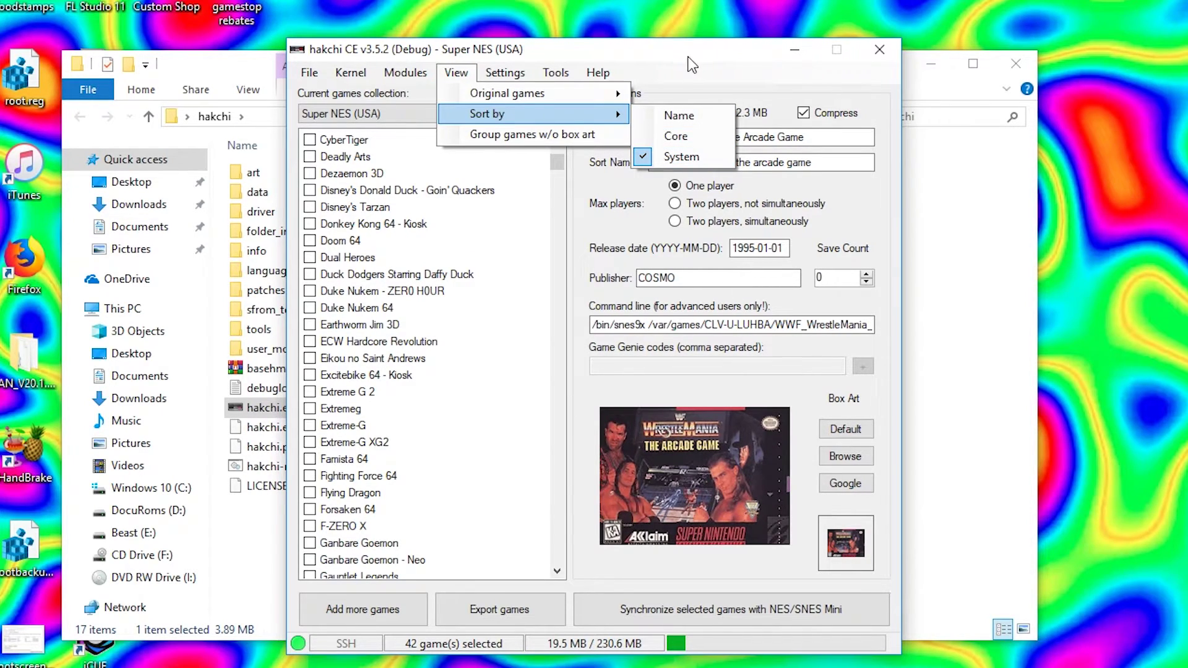
pyautogui.click(685, 59)
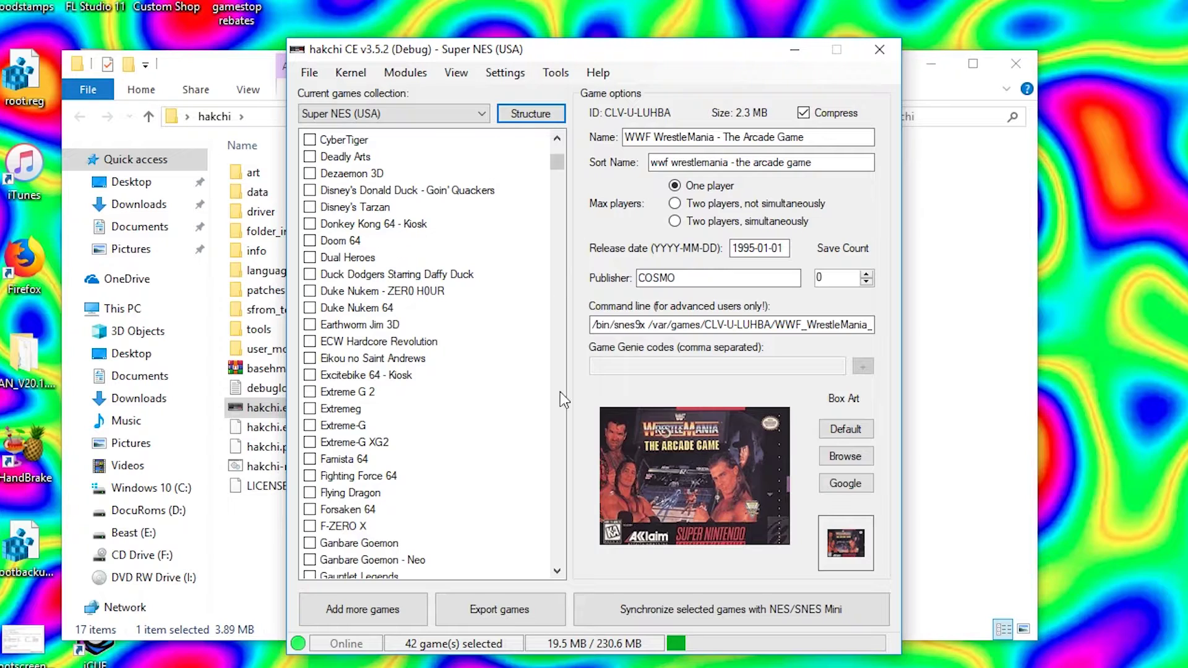
# Step: Sync the 42 selected games to the SNES Classic and close the Done! notice
pyautogui.click(748, 613)
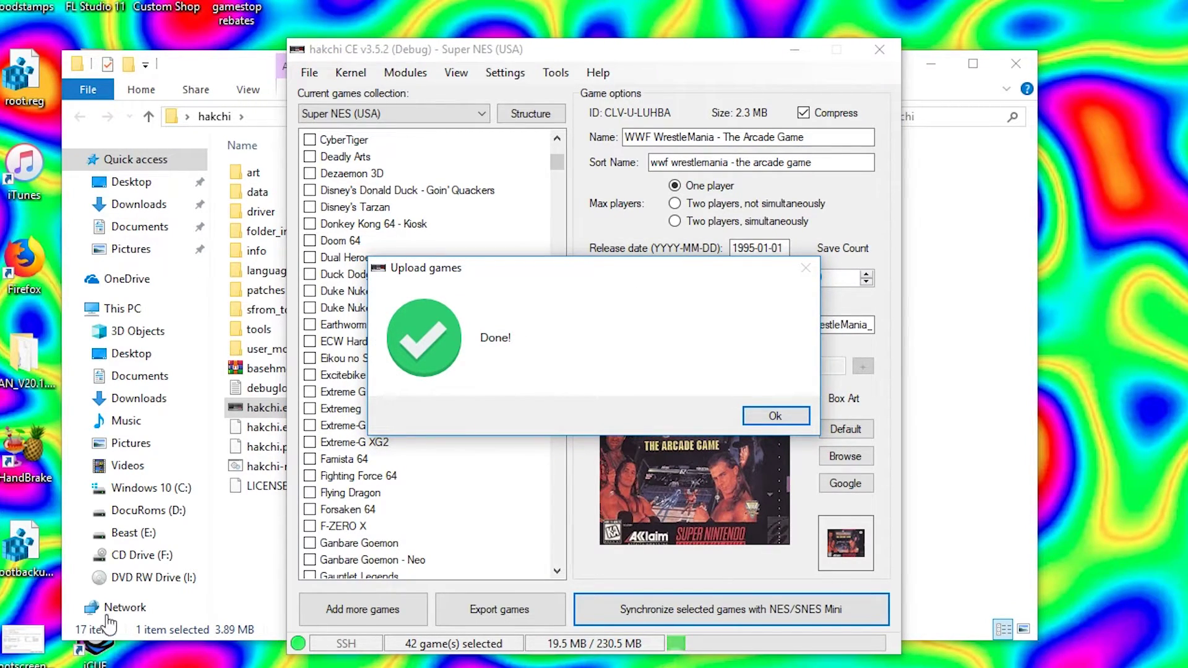
pyautogui.click(796, 417)
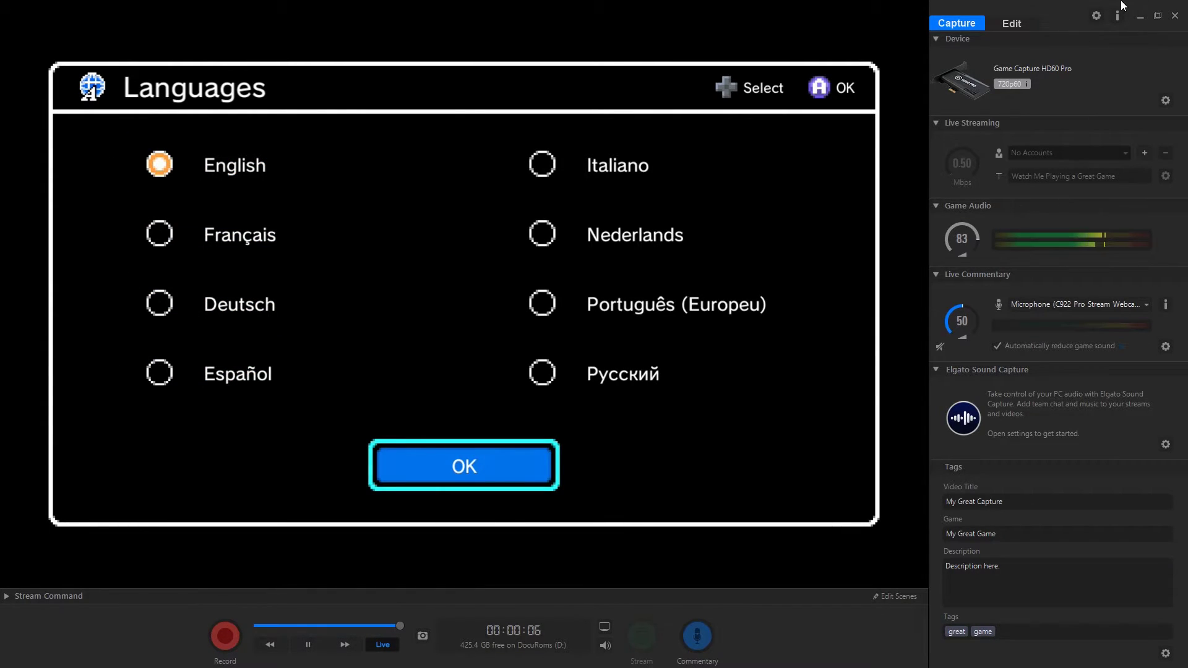
# Step: Turn the Game Audio knob down from 83 to 56
pyautogui.scroll(-5, 980, 245)
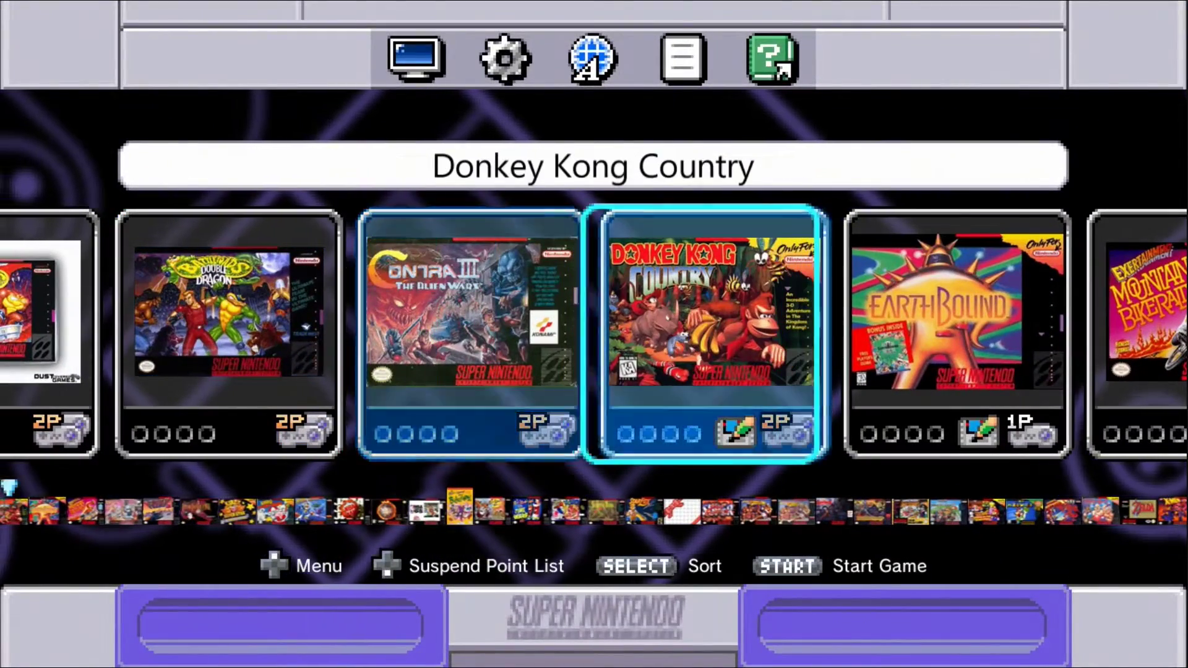
# Step: Browse from Contra III past Kirby Super Star, NBA Jam and Secret of Mana to Star Fox 2
pyautogui.press('Left')
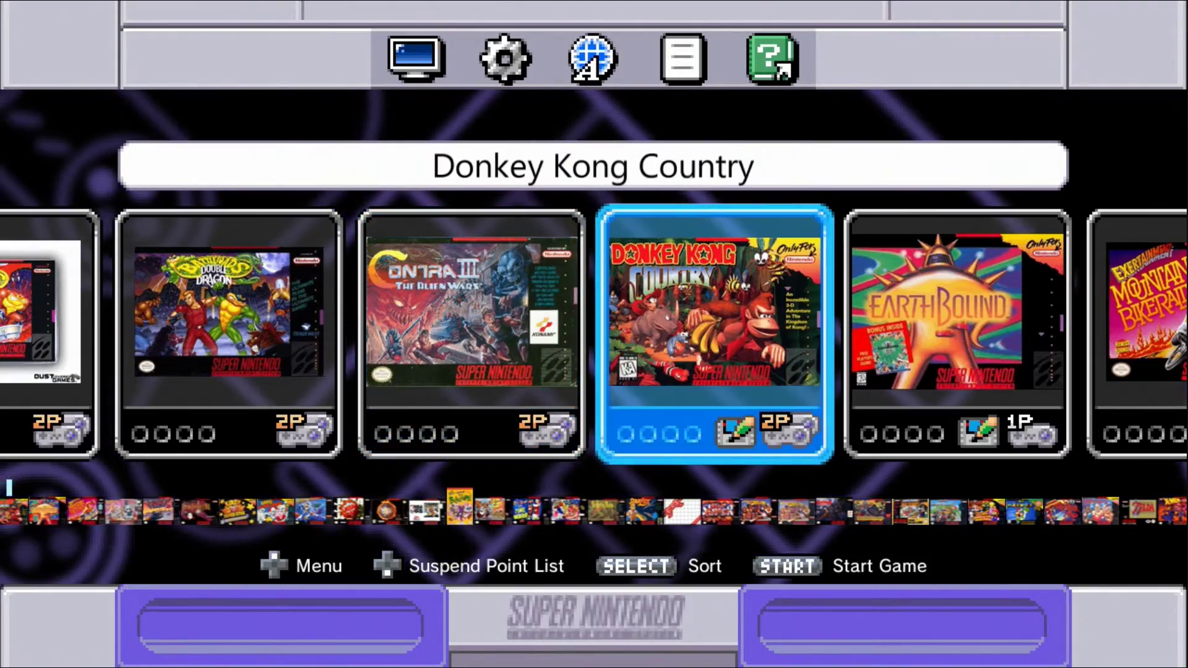
pyautogui.press('Right')
pyautogui.press('Right')
pyautogui.press('Right')
pyautogui.press('Right')
pyautogui.press('Right')
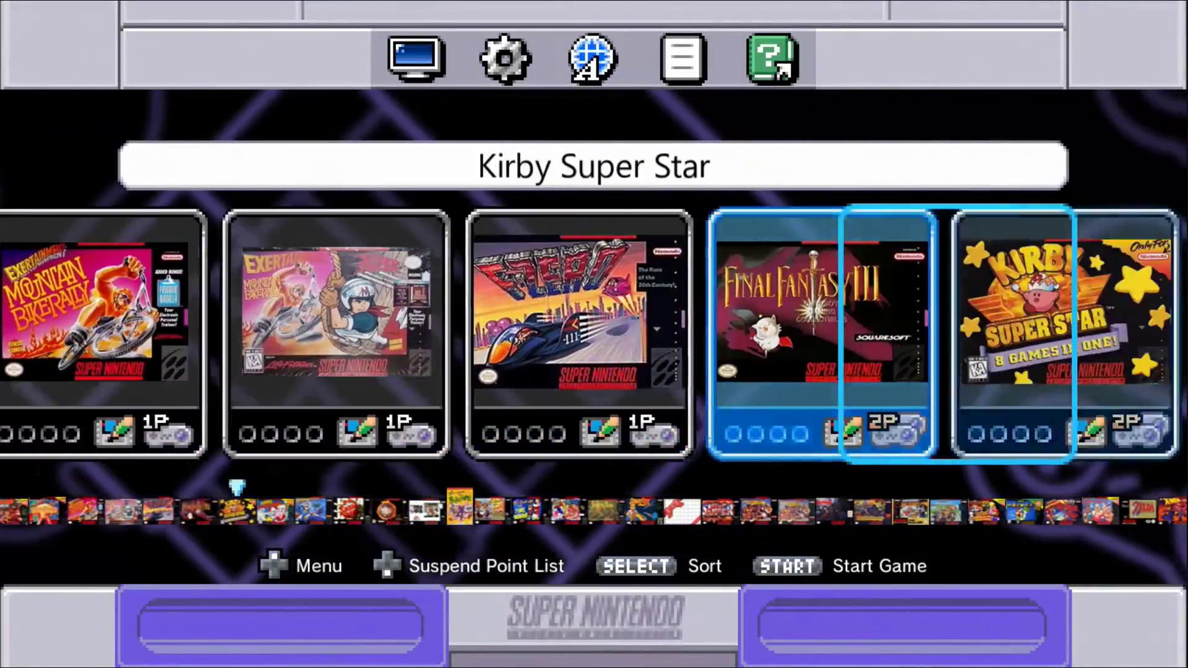
pyautogui.press('Right')
pyautogui.press('Right')
pyautogui.press('Right')
pyautogui.press('Right')
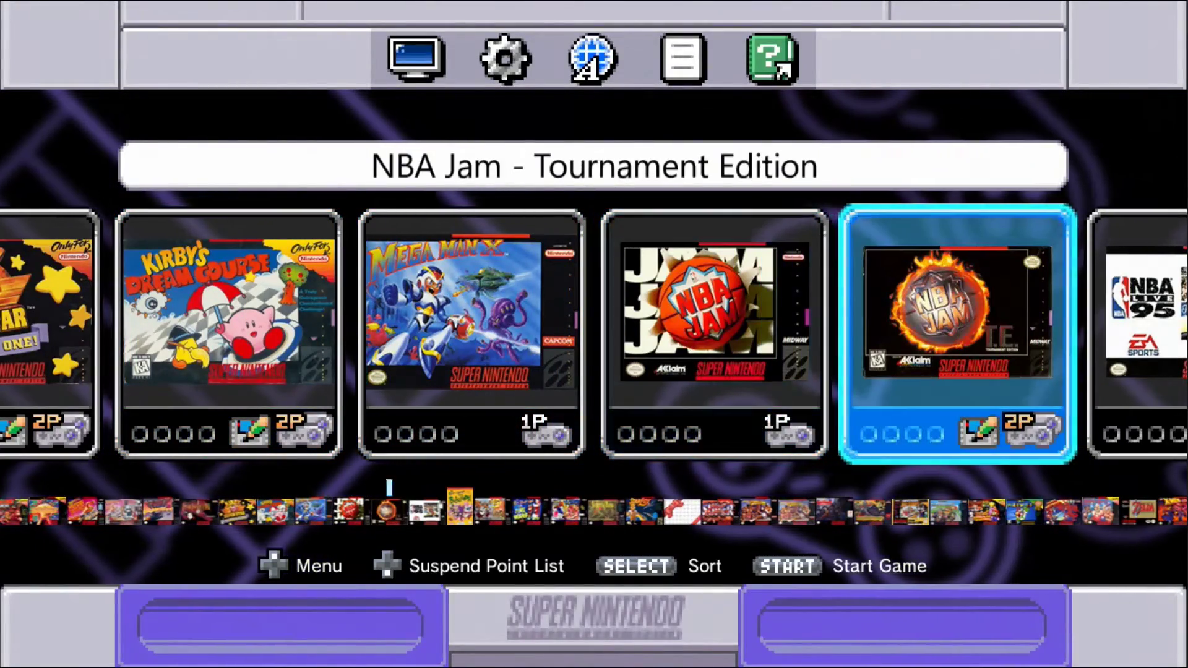
pyautogui.press('Right')
pyautogui.press('Right')
pyautogui.press('Right')
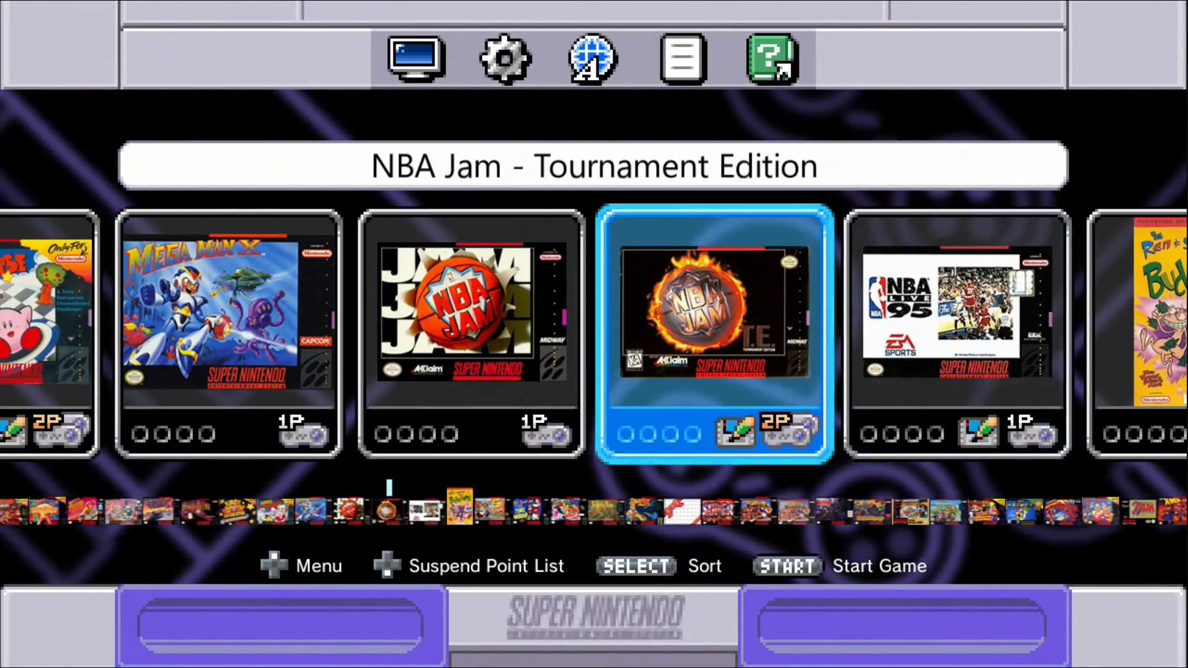
pyautogui.press('Right')
pyautogui.press('Right')
pyautogui.press('Right')
pyautogui.press('Right')
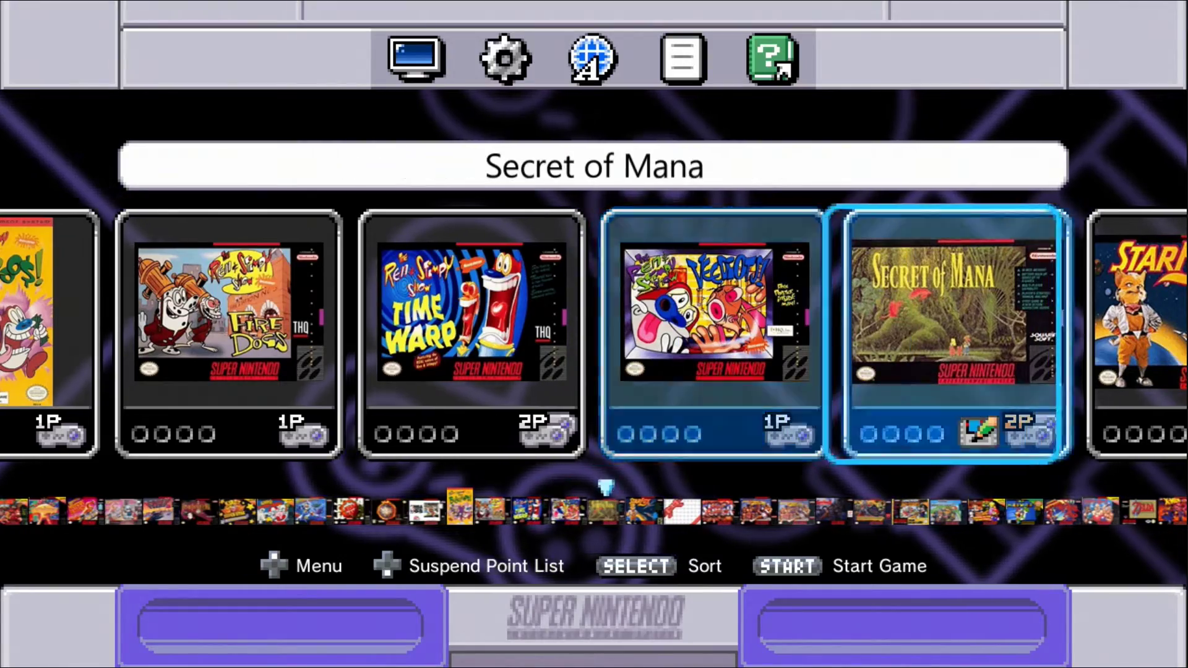
pyautogui.press('Right')
pyautogui.press('Right')
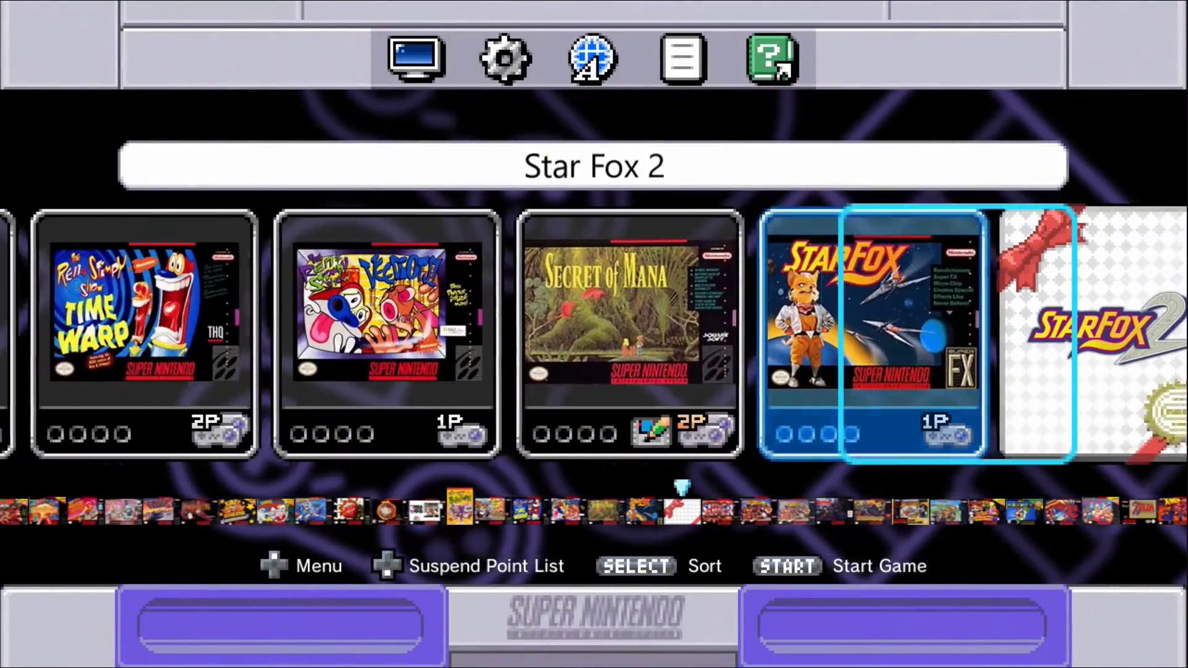
# Step: Continue past Zelda and X-Men vs. Street Fighter to the end, wrapping back to Contra III
pyautogui.press('Right')
pyautogui.press('Right')
pyautogui.press('Right')
pyautogui.press('Right')
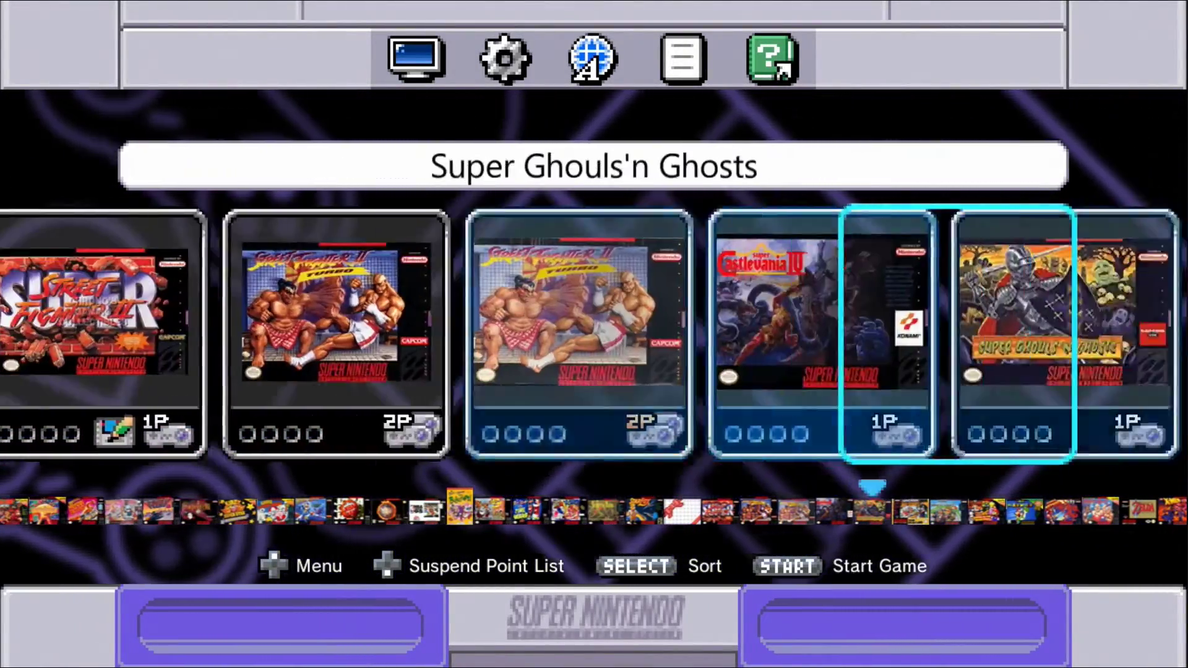
pyautogui.press('Right')
pyautogui.press('Right')
pyautogui.press('Right')
pyautogui.press('Right')
pyautogui.press('Right')
pyautogui.press('Right')
pyautogui.press('Right')
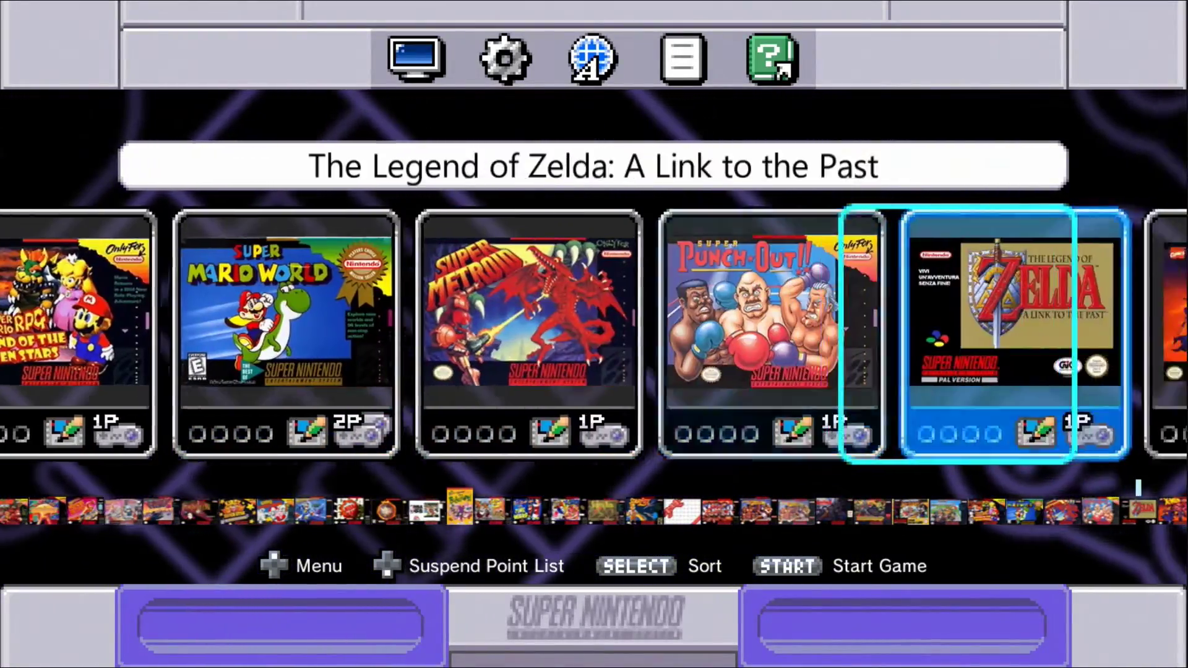
pyautogui.press('Right')
pyautogui.press('Right')
pyautogui.press('Right')
pyautogui.press('Right')
pyautogui.press('Left')
pyautogui.press('Left')
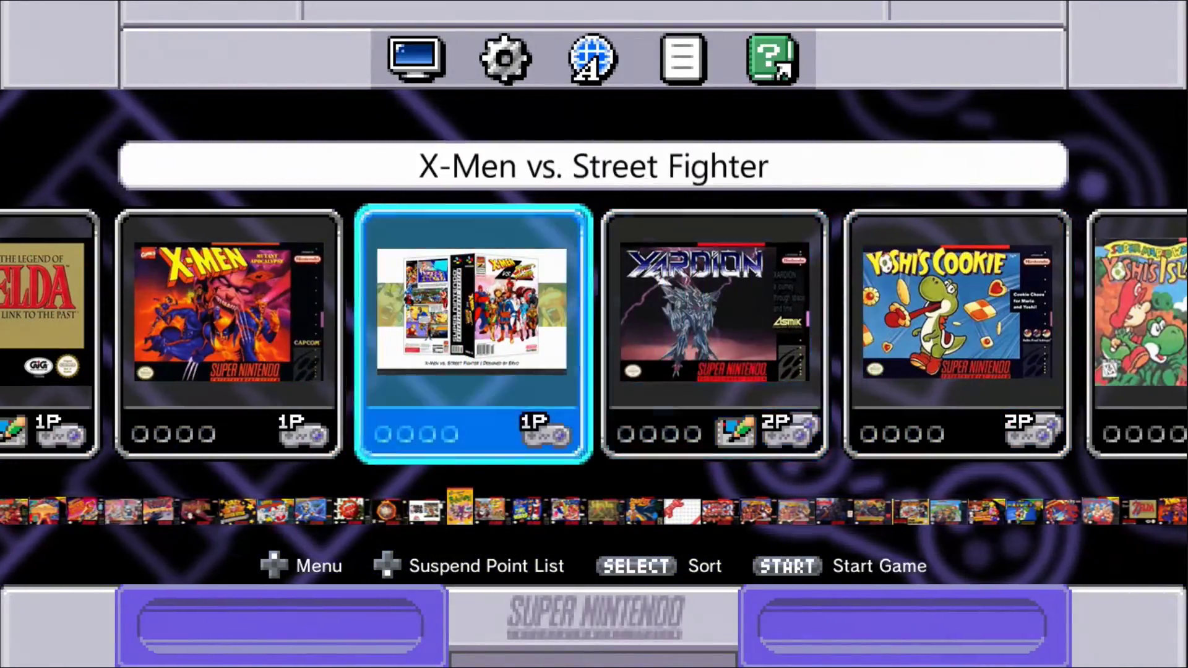
pyautogui.press('Right')
pyautogui.press('Right')
pyautogui.press('Right')
pyautogui.press('Right')
pyautogui.press('Right')
pyautogui.press('Right')
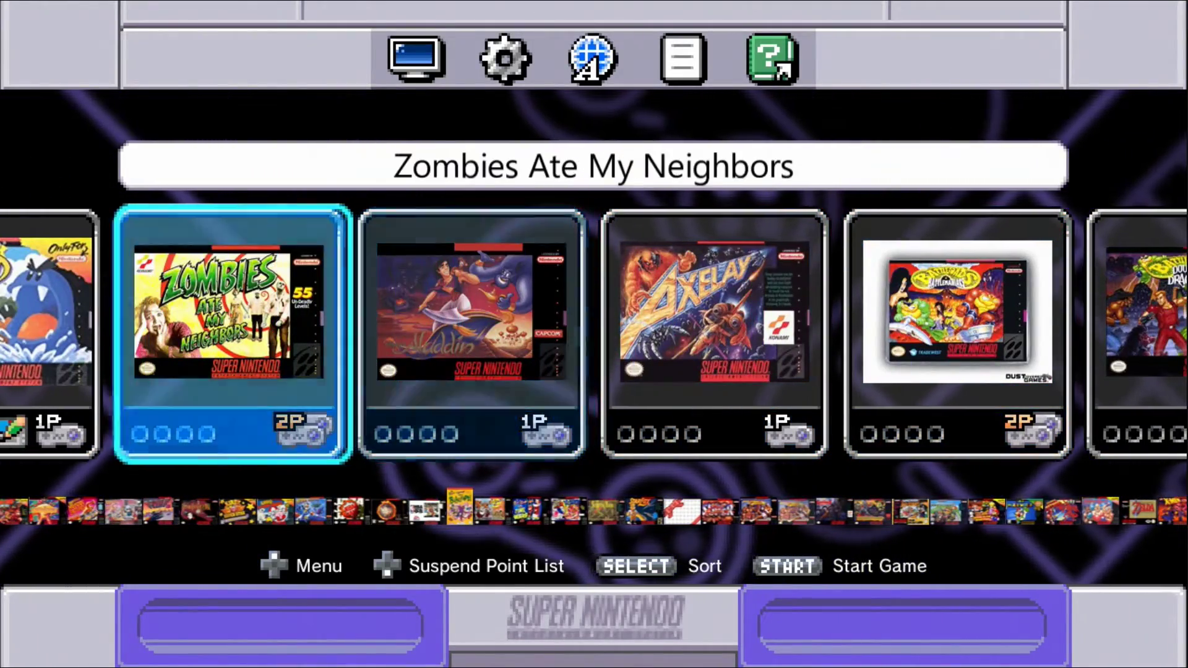
pyautogui.press('Left')
pyautogui.press('Left')
pyautogui.press('Right')
pyautogui.press('Right')
pyautogui.press('Right')
pyautogui.press('Right')
pyautogui.press('Right')
pyautogui.press('Right')
pyautogui.press('Right')
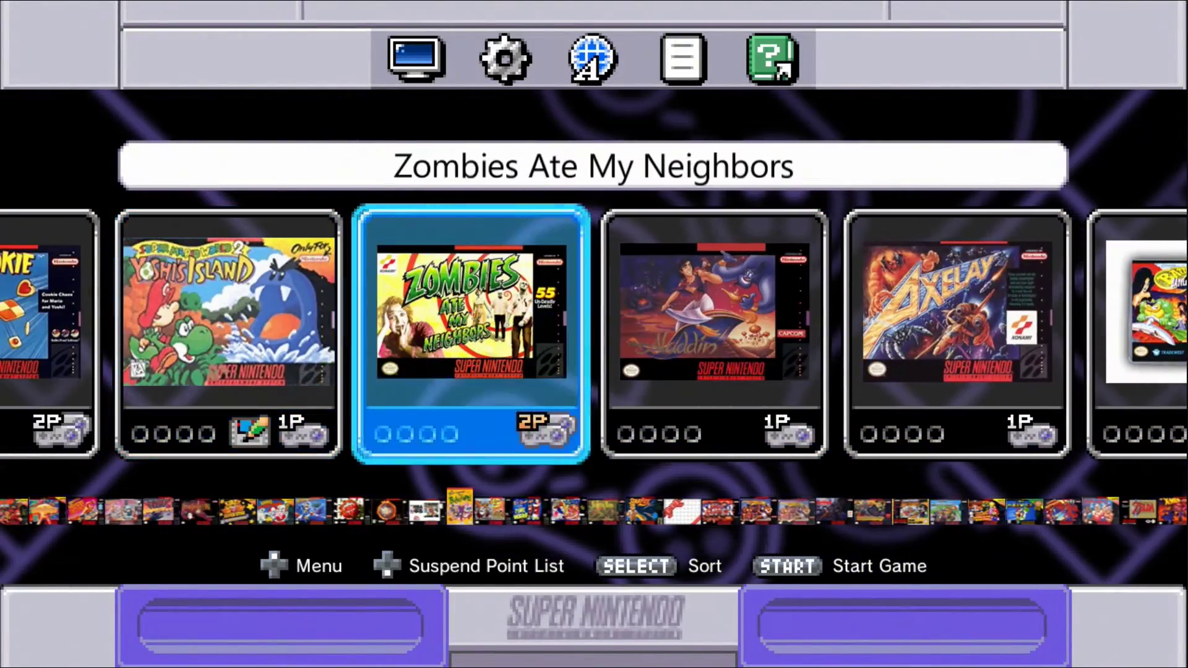
pyautogui.press('Left')
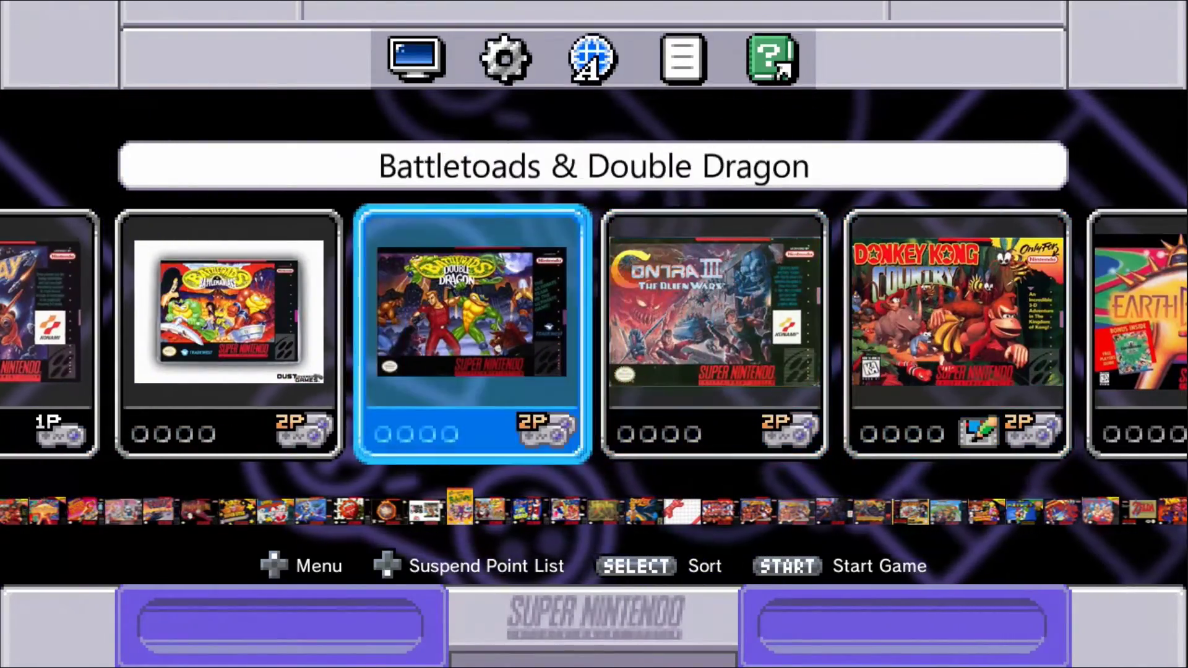
# Step: Move the selection back and forth between Aladdin and Axelay, ending on Aladdin
pyautogui.press('Left')
pyautogui.press('Left')
pyautogui.press('Left')
pyautogui.press('Left')
pyautogui.press('Right')
pyautogui.press('Right')
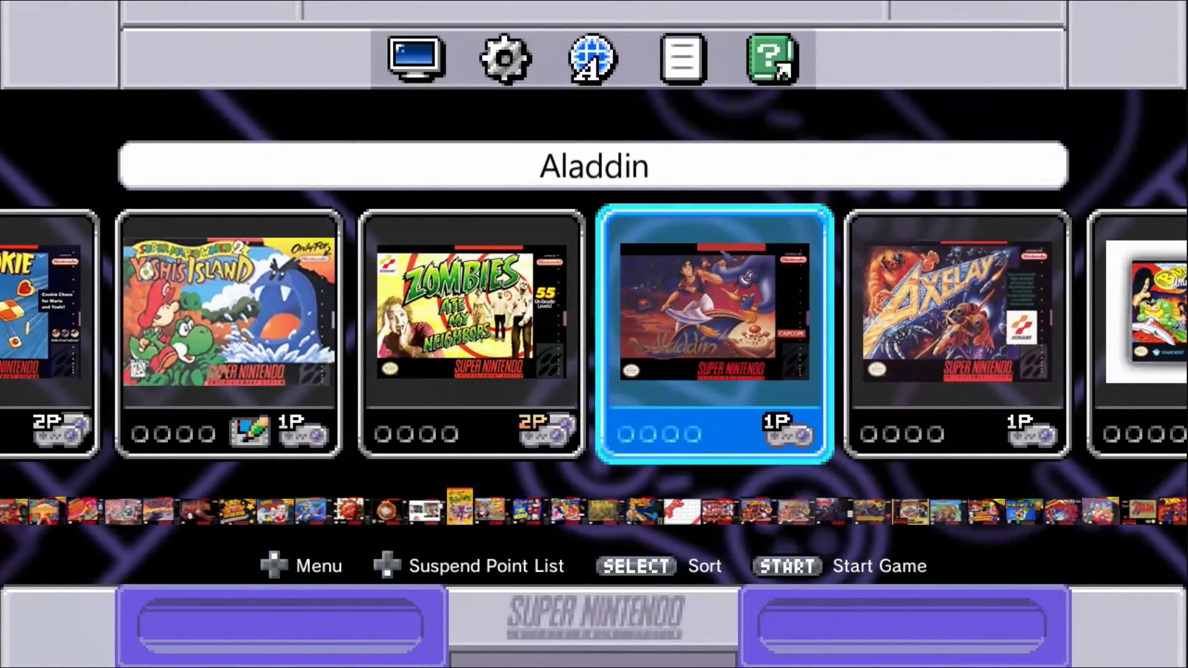
pyautogui.press('Right')
pyautogui.press('Left')
pyautogui.press('Right')
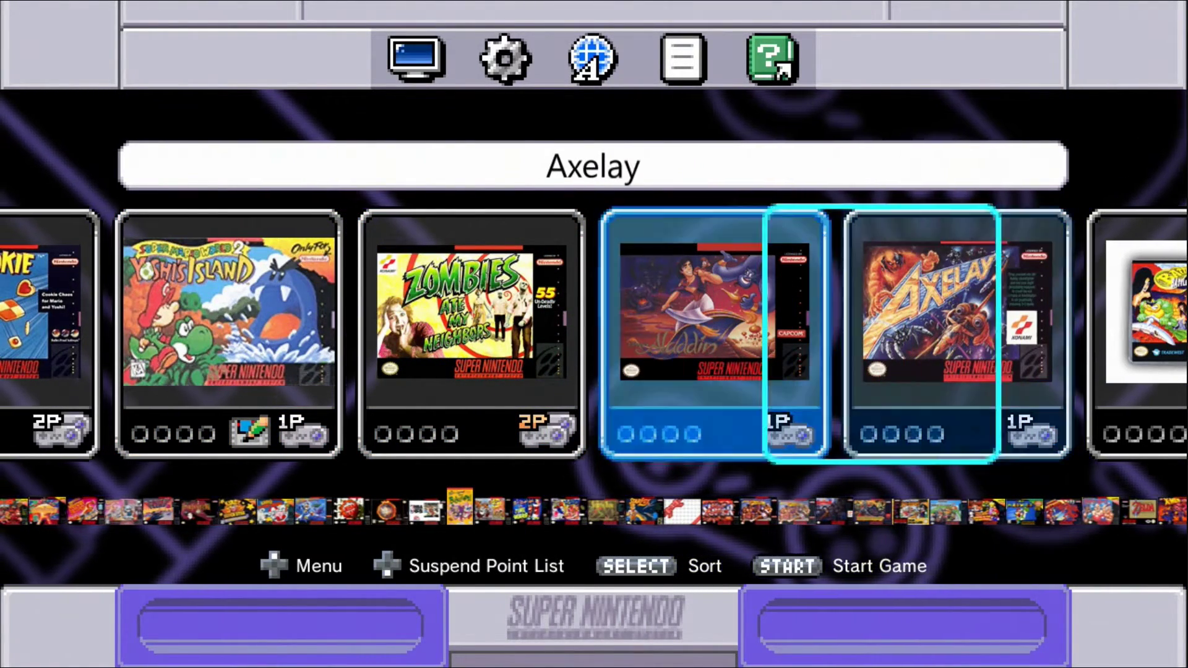
pyautogui.press('Left')
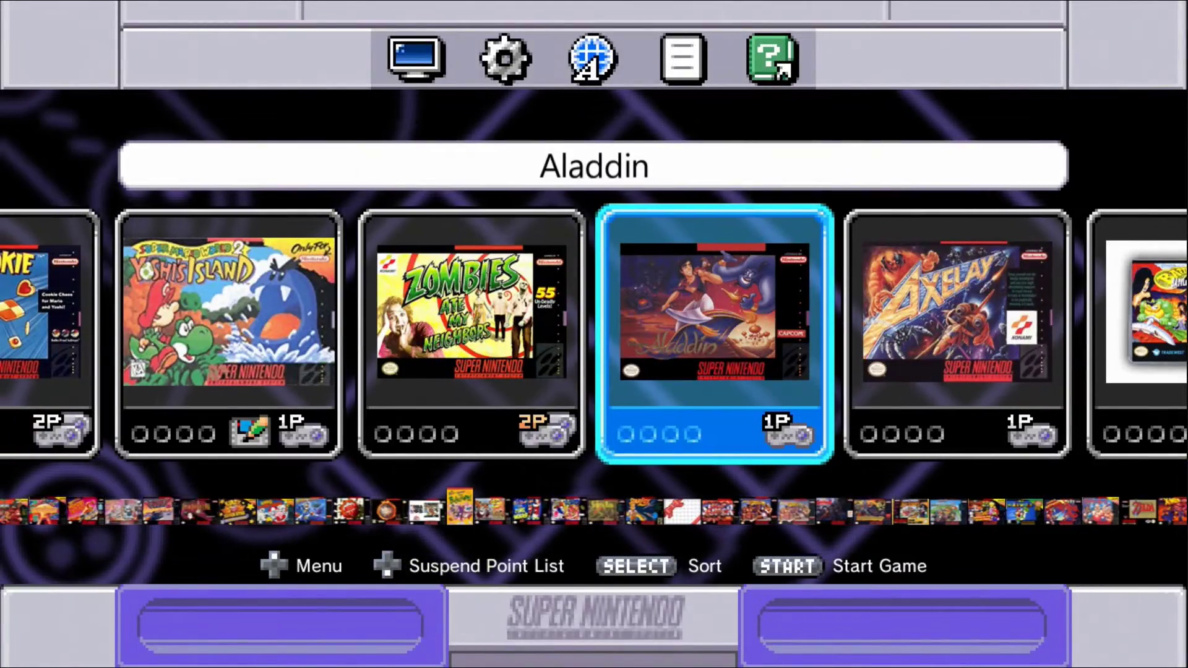
# Step: Step through Zombies Ate My Neighbors and Battletoads, settling on Contra III The Alien Wars
pyautogui.press('Left')
pyautogui.press('Left')
pyautogui.press('Right')
pyautogui.press('Right')
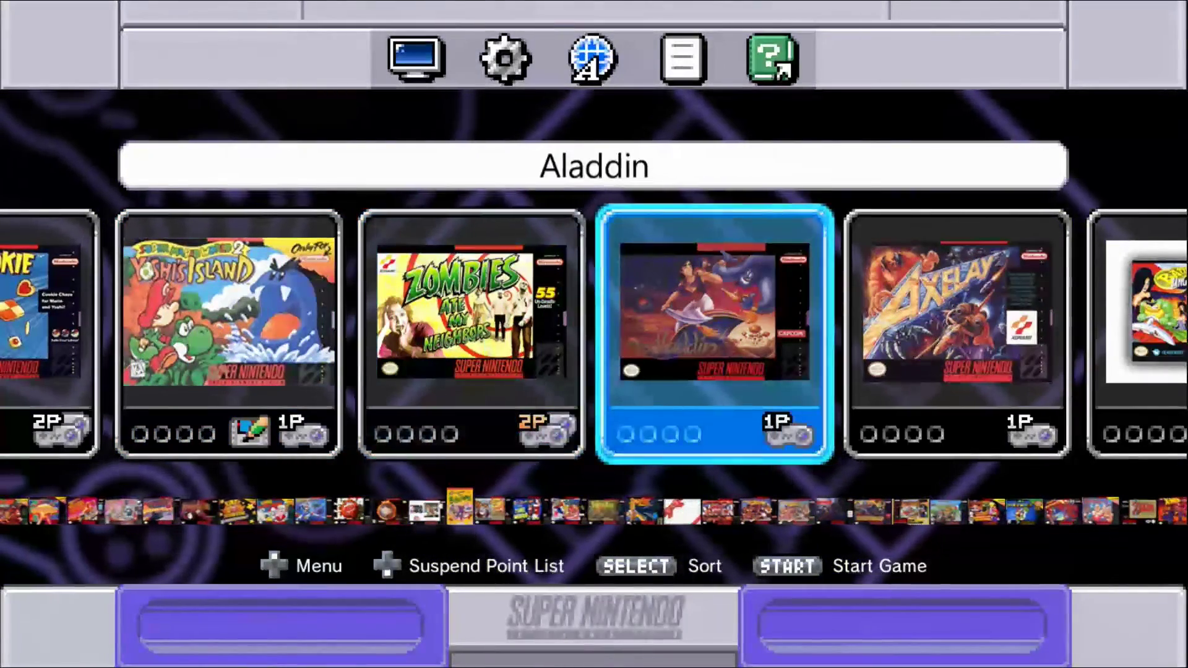
pyautogui.press('Right')
pyautogui.press('Right')
pyautogui.press('Right')
pyautogui.press('Right')
pyautogui.press('Right')
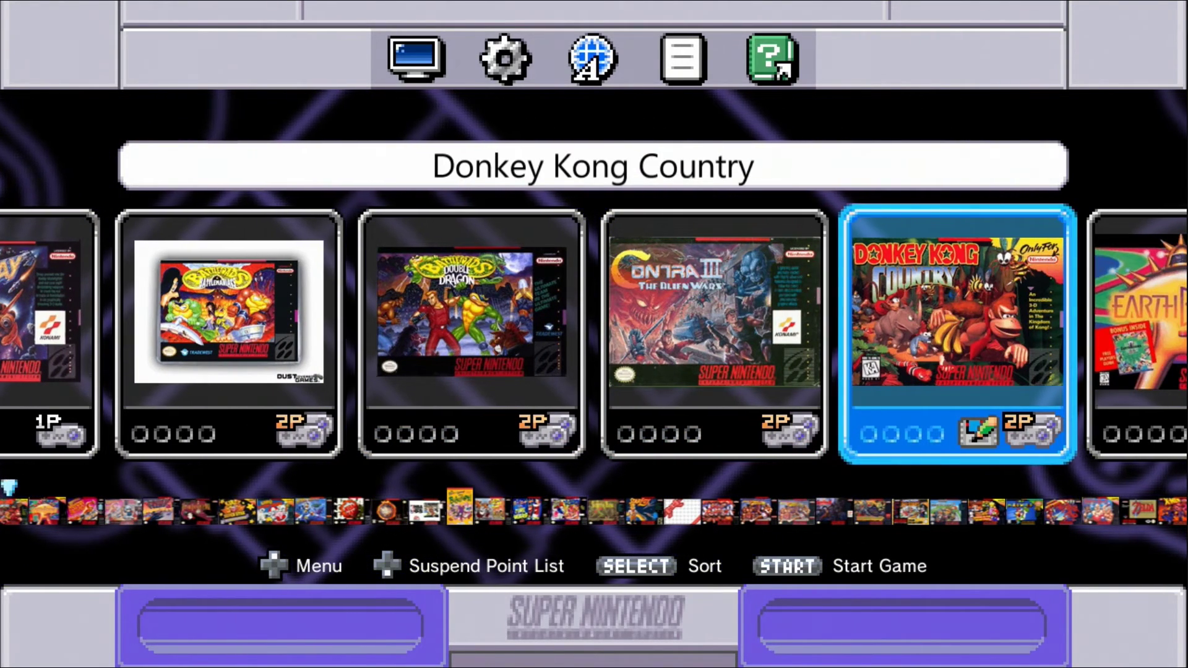
pyautogui.press('Left')
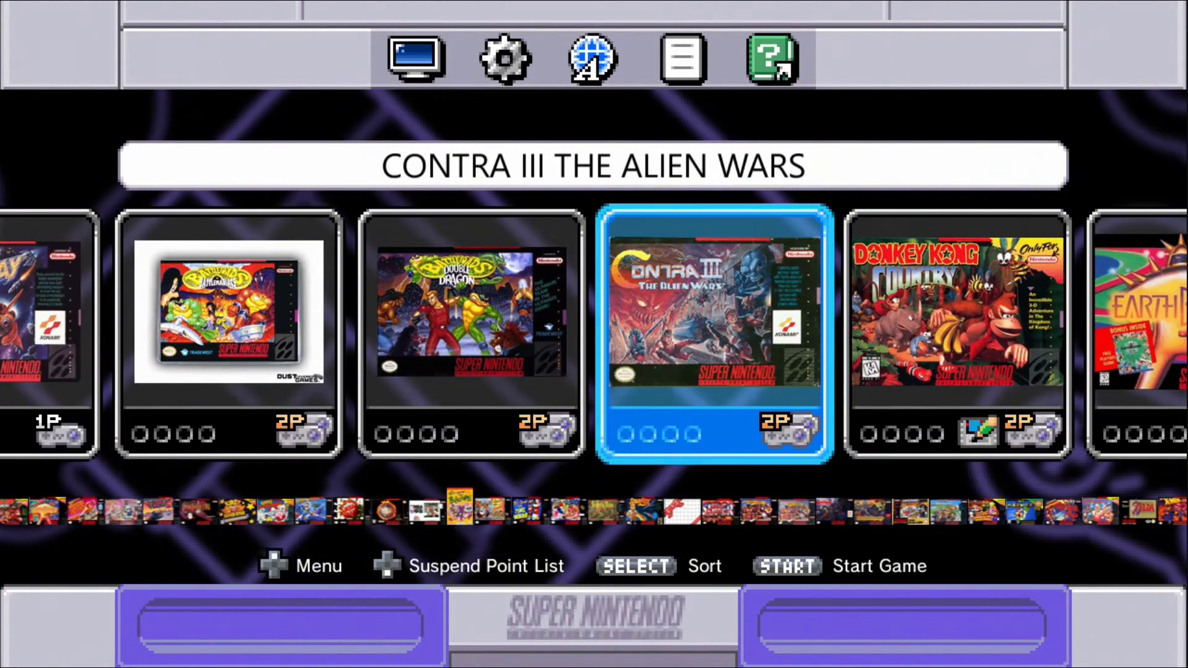